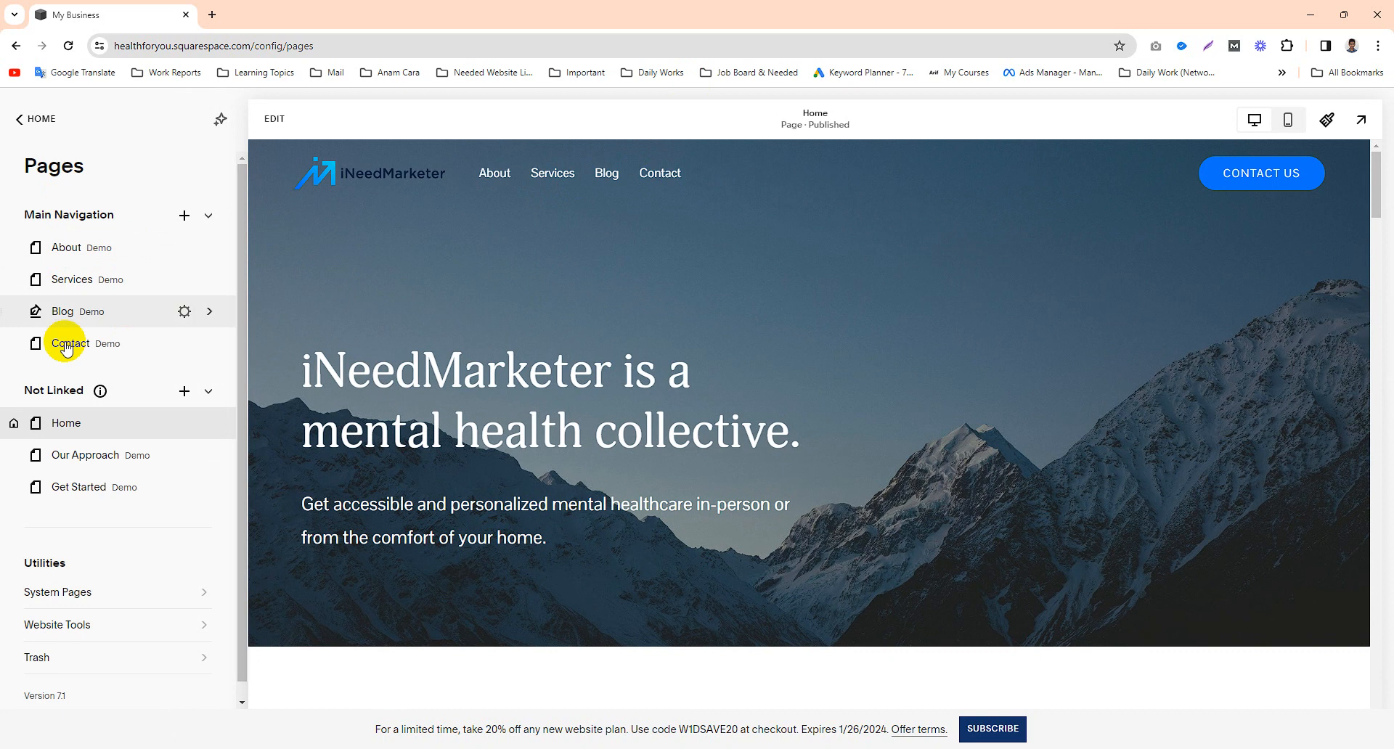
- Look through the site's page list and examine the demo About page's sections from start to end
{"action": "scroll", "coordinate": [76, 415], "scroll_direction": "down", "scroll_amount": 1}
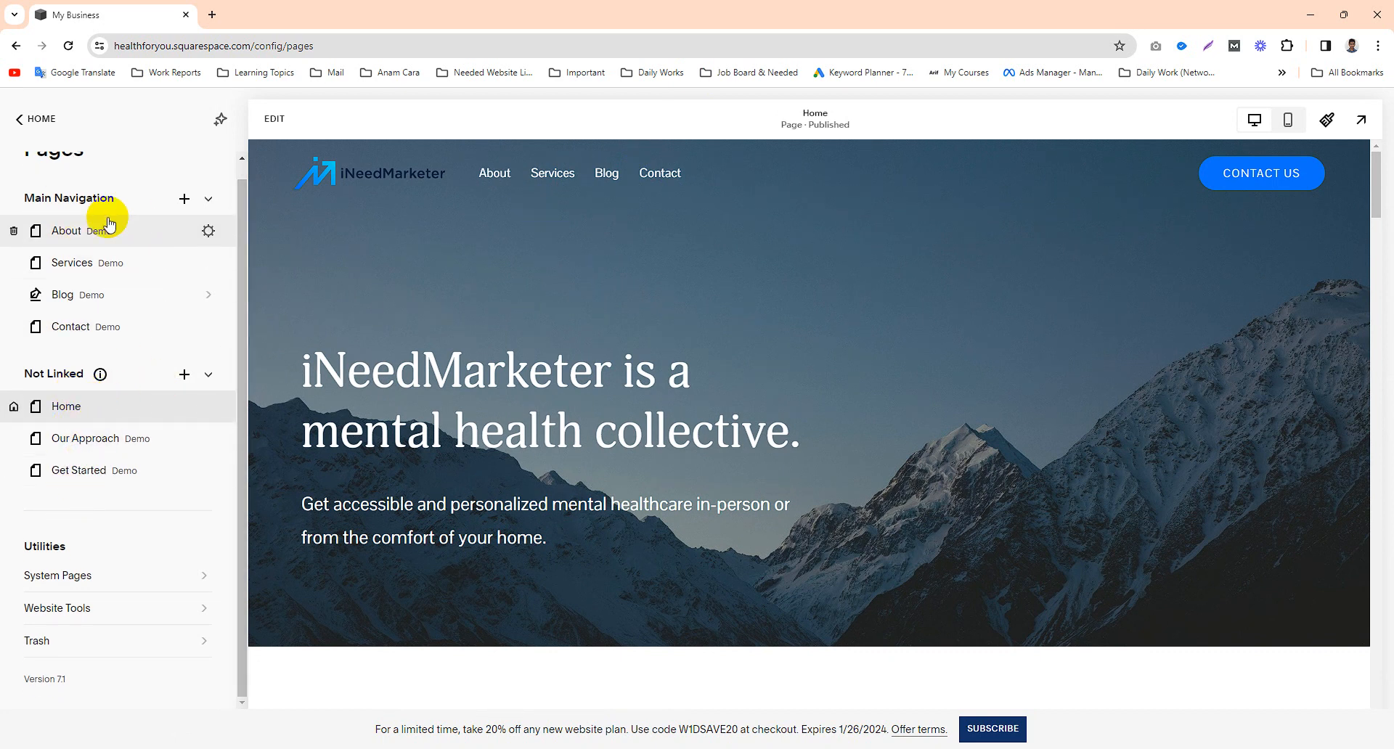
{"action": "scroll", "coordinate": [96, 259], "scroll_direction": "up", "scroll_amount": 1}
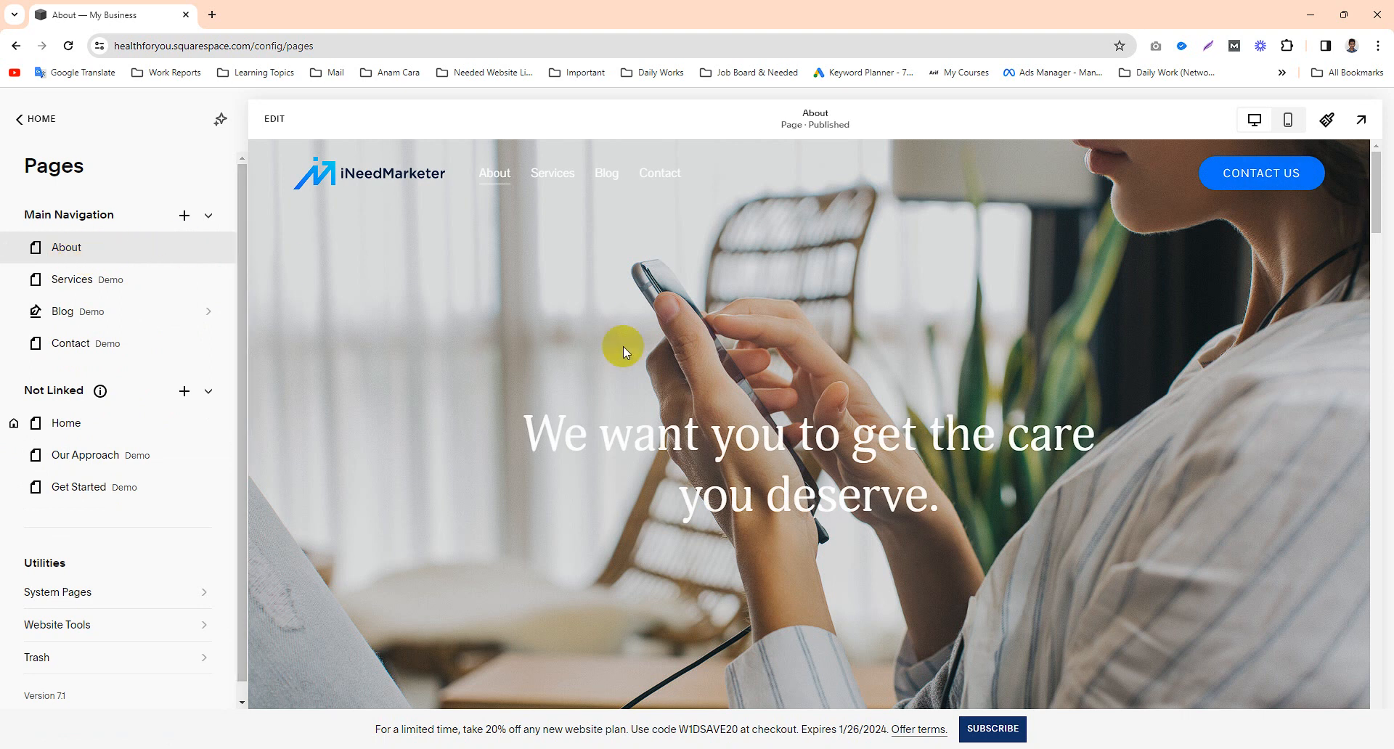
{"action": "scroll", "coordinate": [623, 346], "scroll_direction": "down", "scroll_amount": 10}
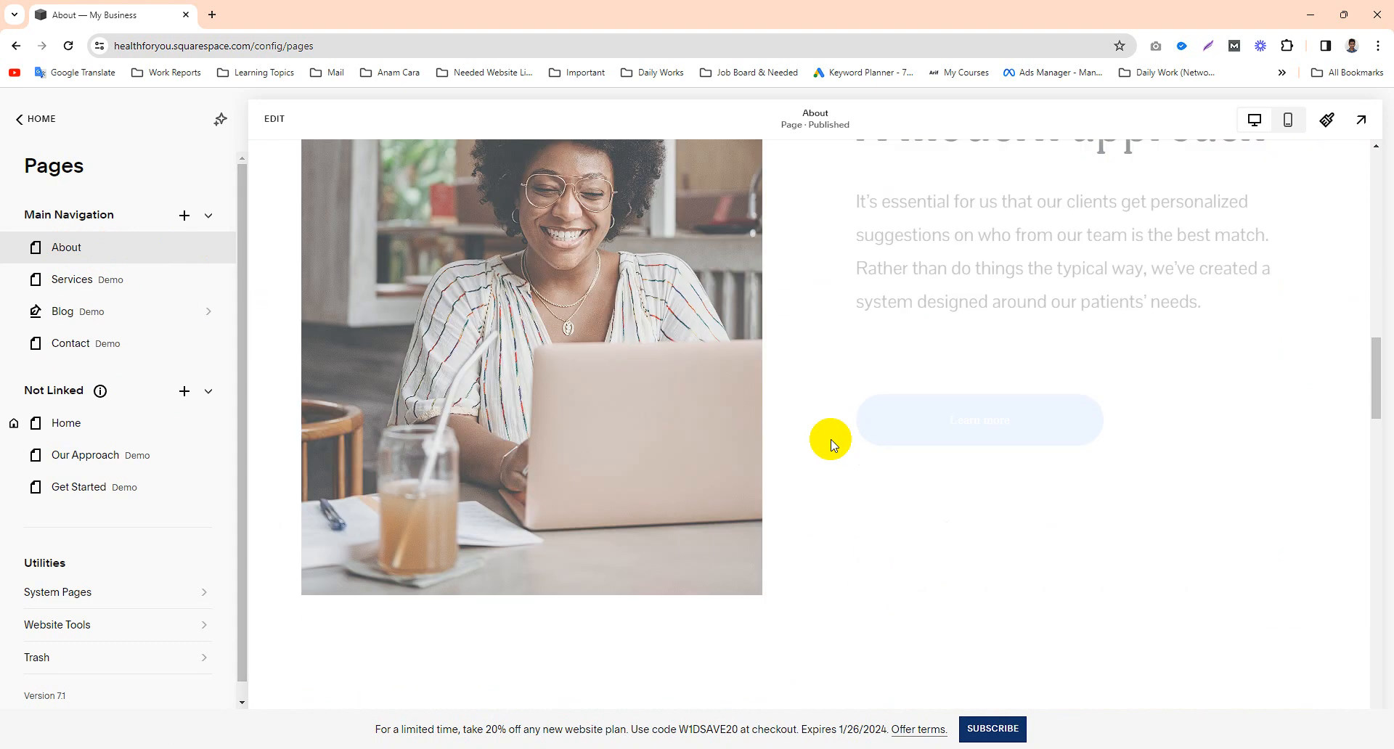
{"action": "scroll", "coordinate": [834, 445], "scroll_direction": "down", "scroll_amount": 10}
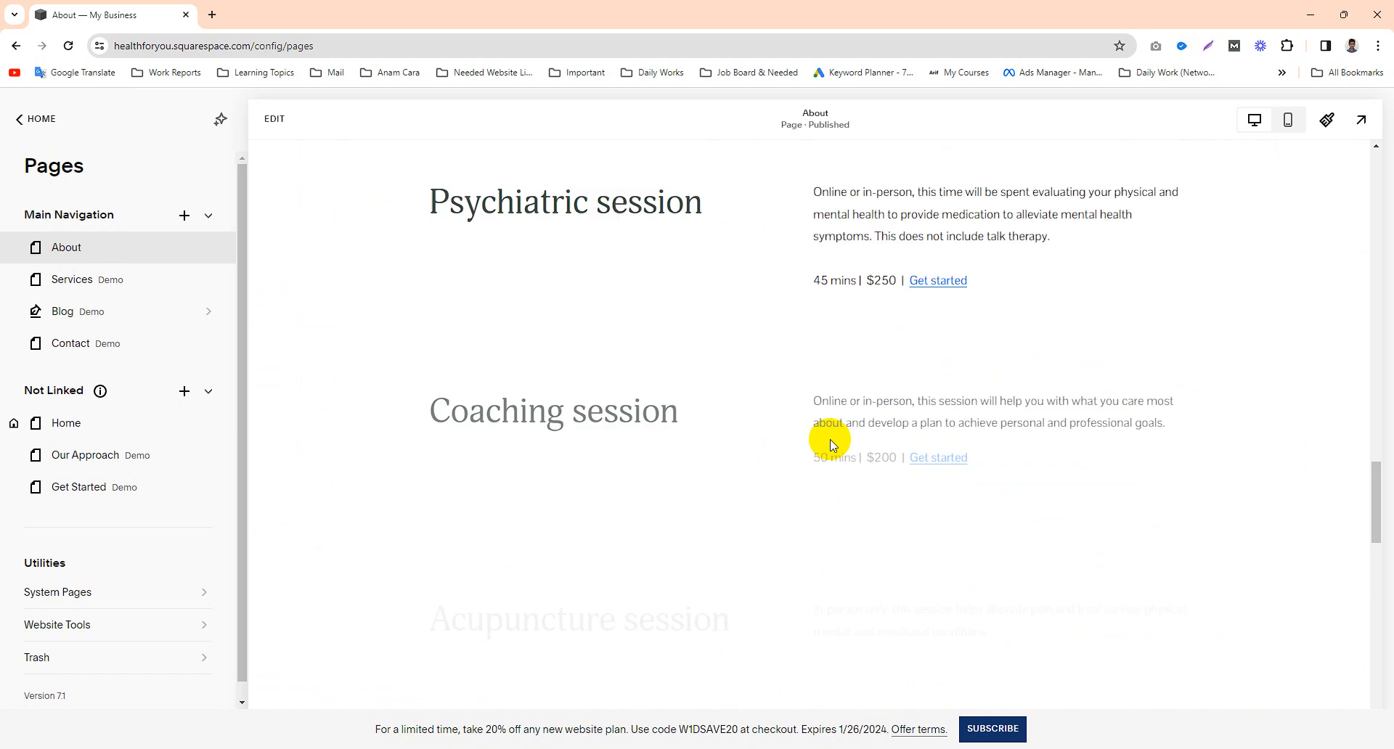
{"action": "scroll", "coordinate": [833, 443], "scroll_direction": "down", "scroll_amount": 10}
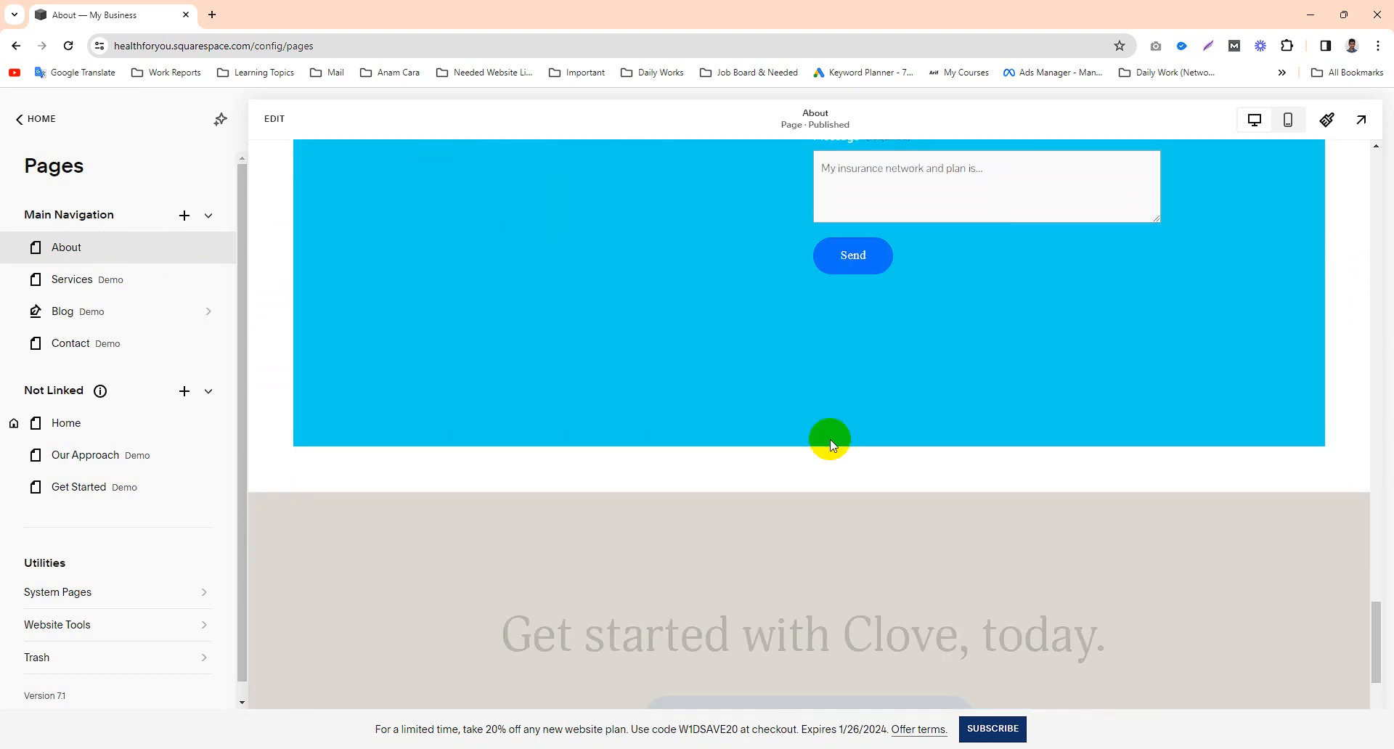
{"action": "scroll", "coordinate": [830, 439], "scroll_direction": "up", "scroll_amount": 9}
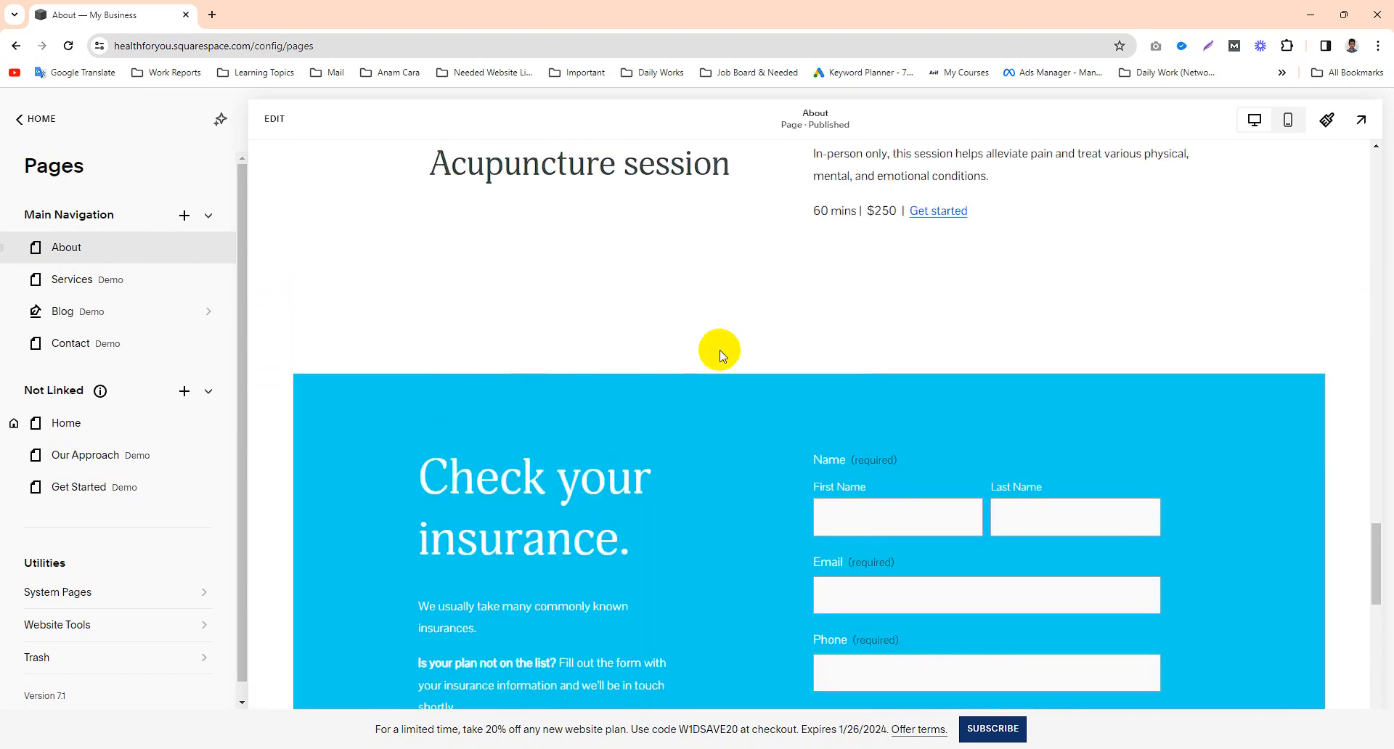
{"action": "scroll", "coordinate": [722, 356], "scroll_direction": "up", "scroll_amount": 7}
{"action": "left_click_drag", "start_coordinate": [1378, 511], "coordinate": [1377, 153]}
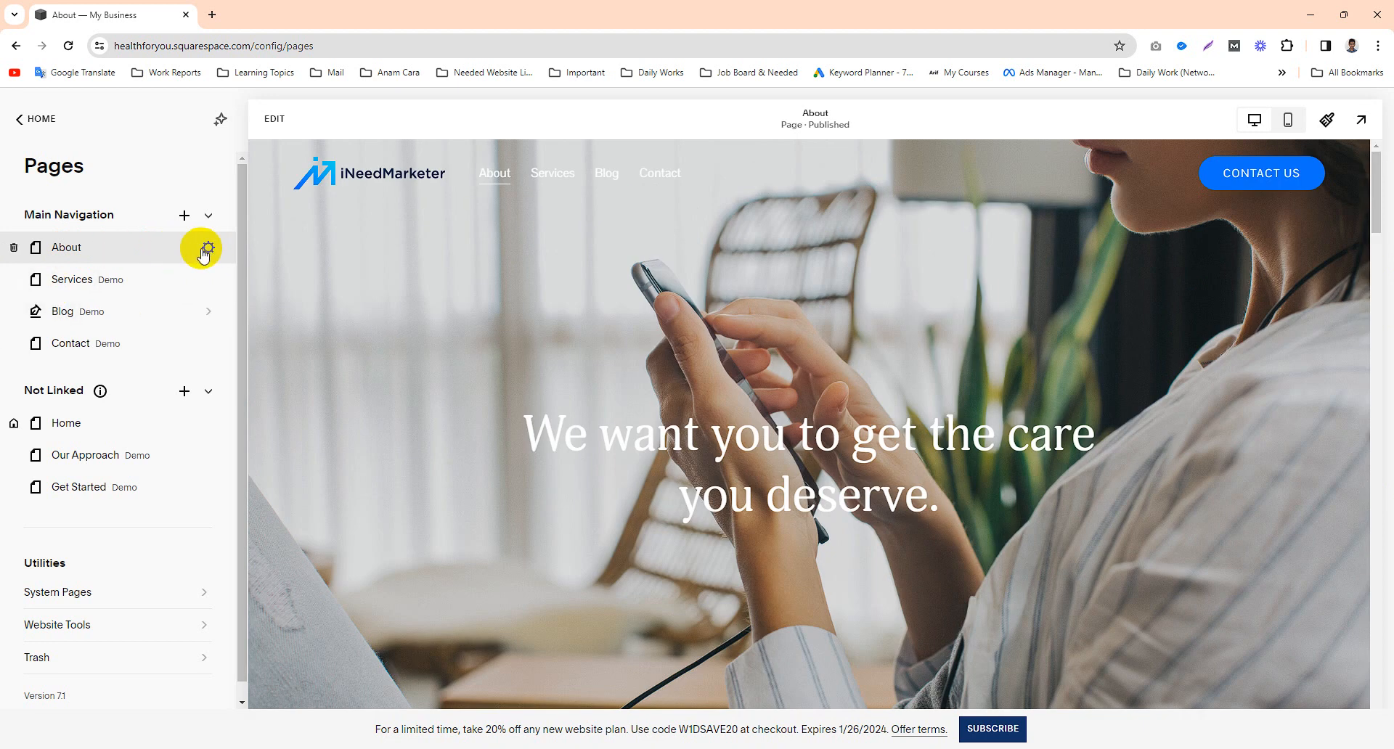
- View the About page's general settings down to the duplicate, homepage and delete options, and close them
{"action": "left_click", "coordinate": [208, 248]}
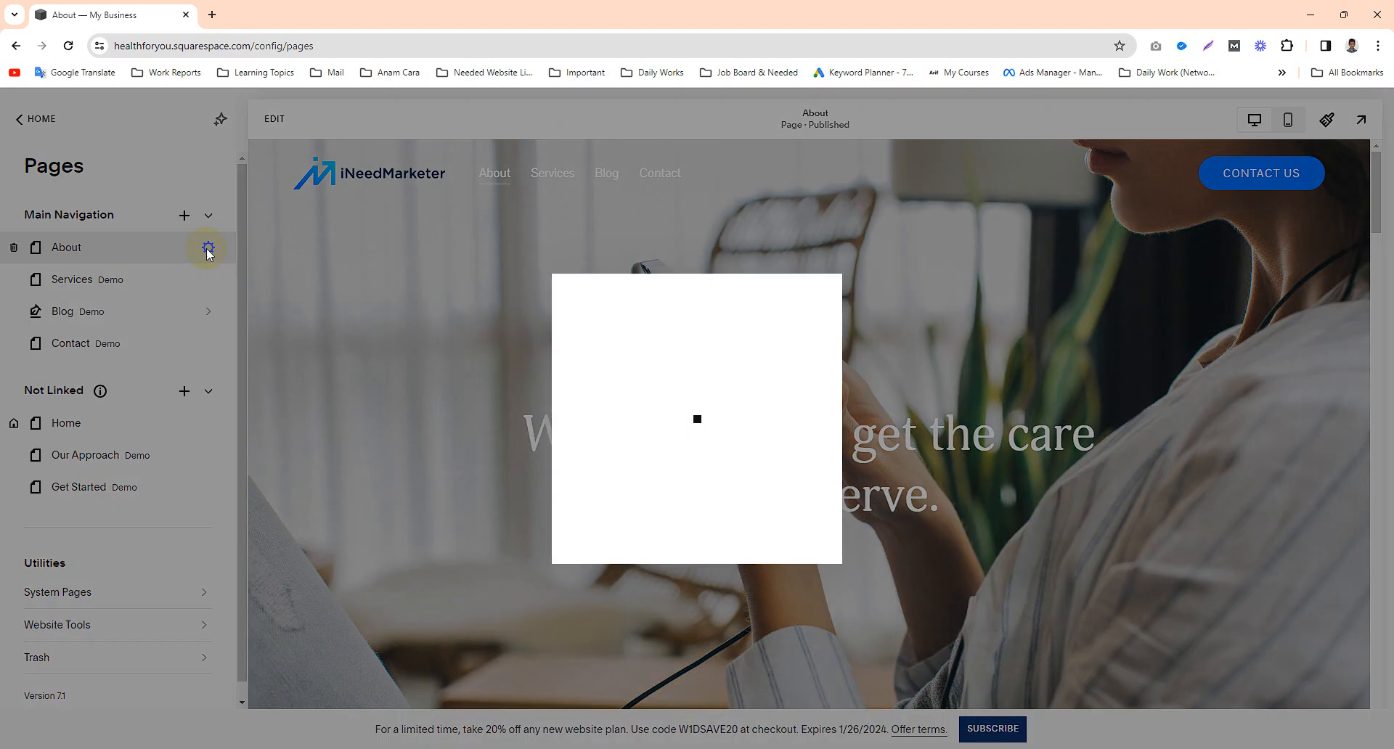
{"action": "scroll", "coordinate": [754, 427], "scroll_direction": "down", "scroll_amount": 2}
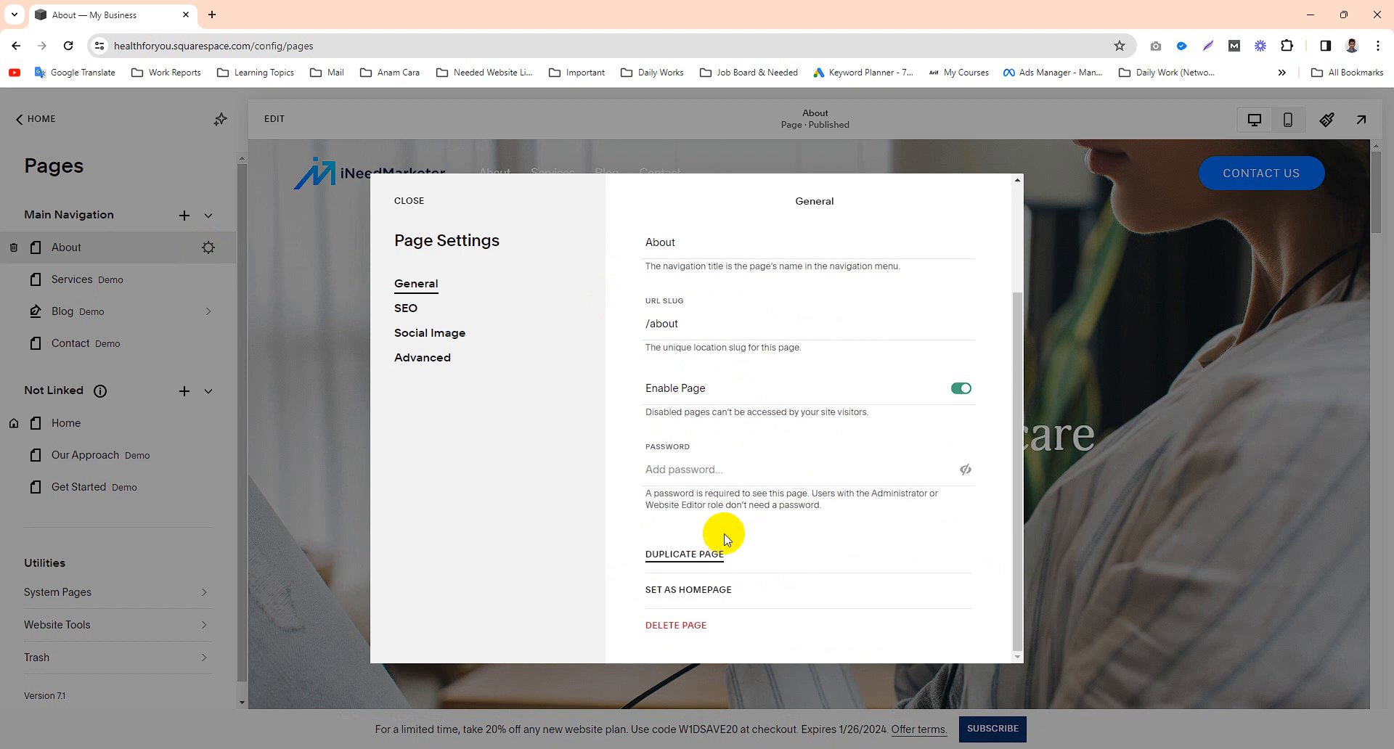
{"action": "left_click", "coordinate": [224, 242]}
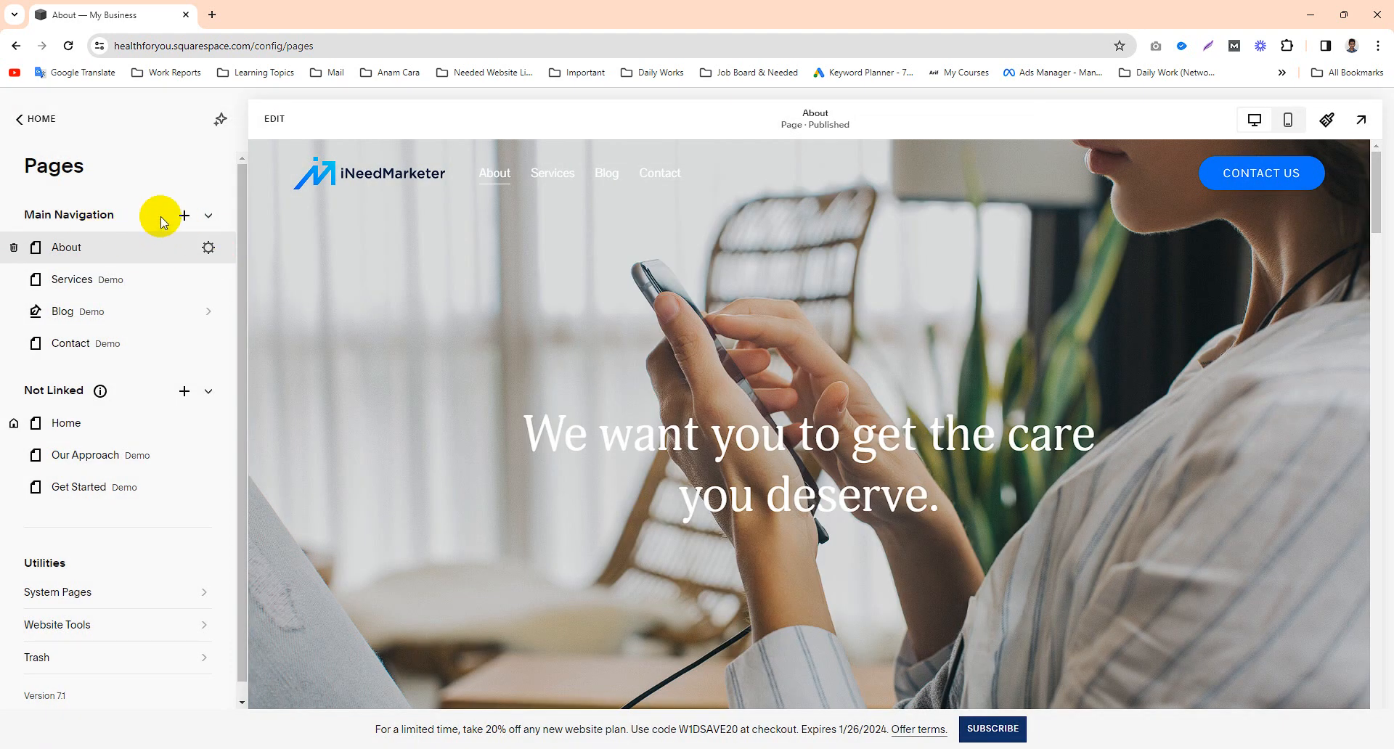
- Add a page named About Us to the Not Linked pages, using the first "Make it" layout from the About category
{"action": "left_click", "coordinate": [184, 392]}
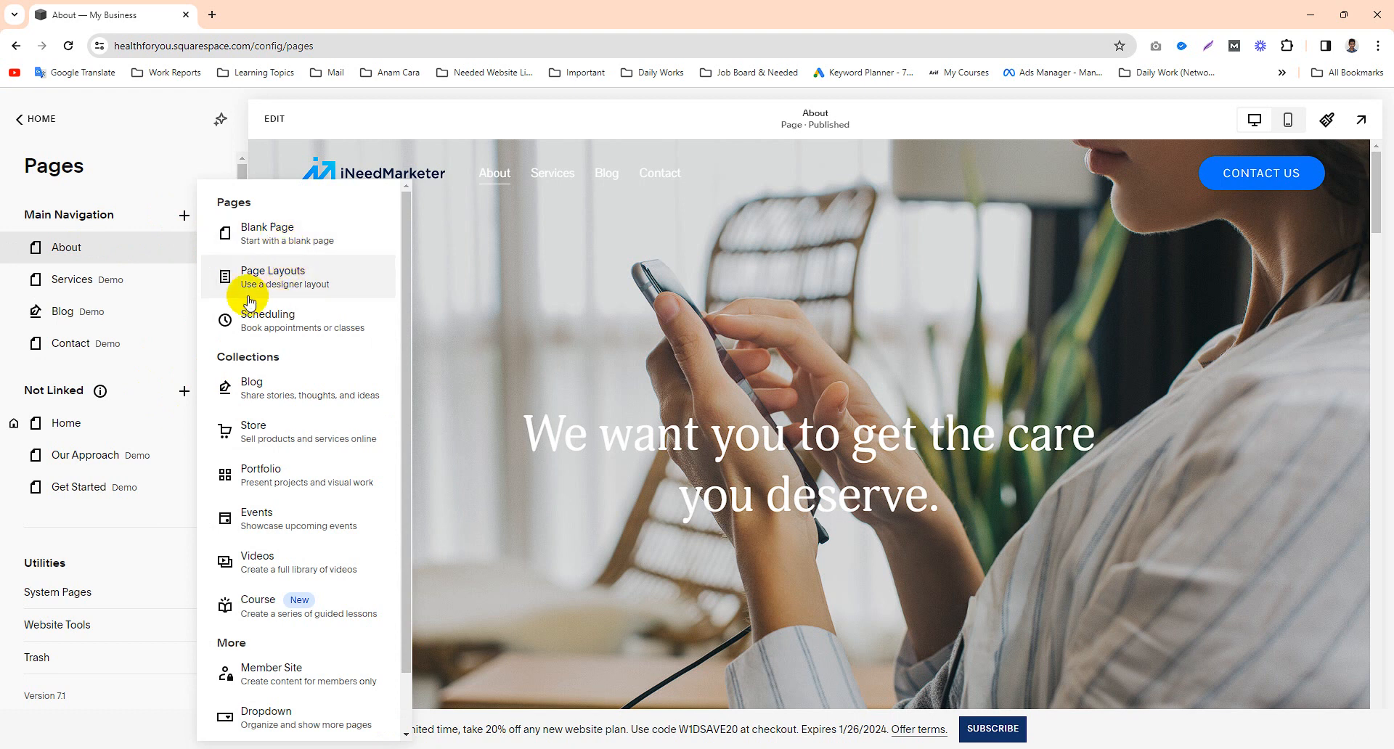
{"action": "left_click", "coordinate": [288, 282]}
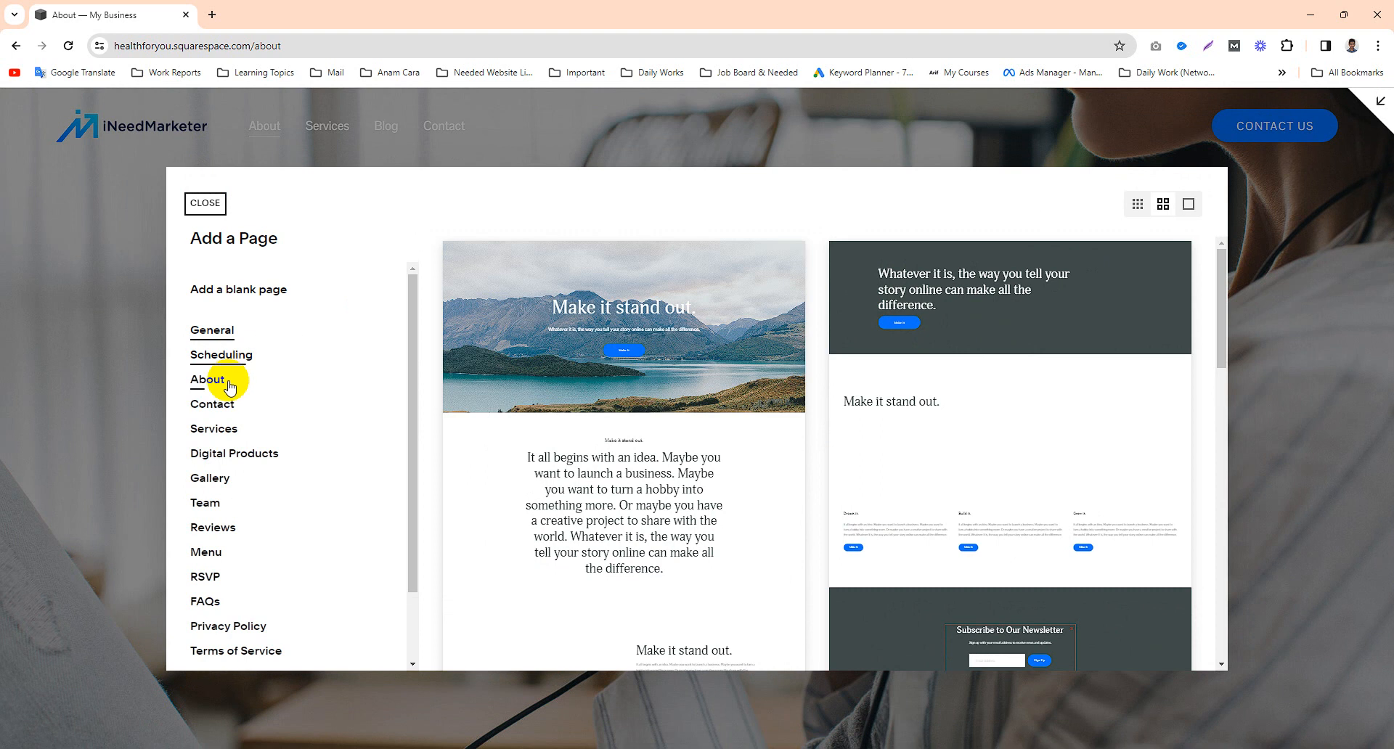
{"action": "left_click", "coordinate": [216, 381]}
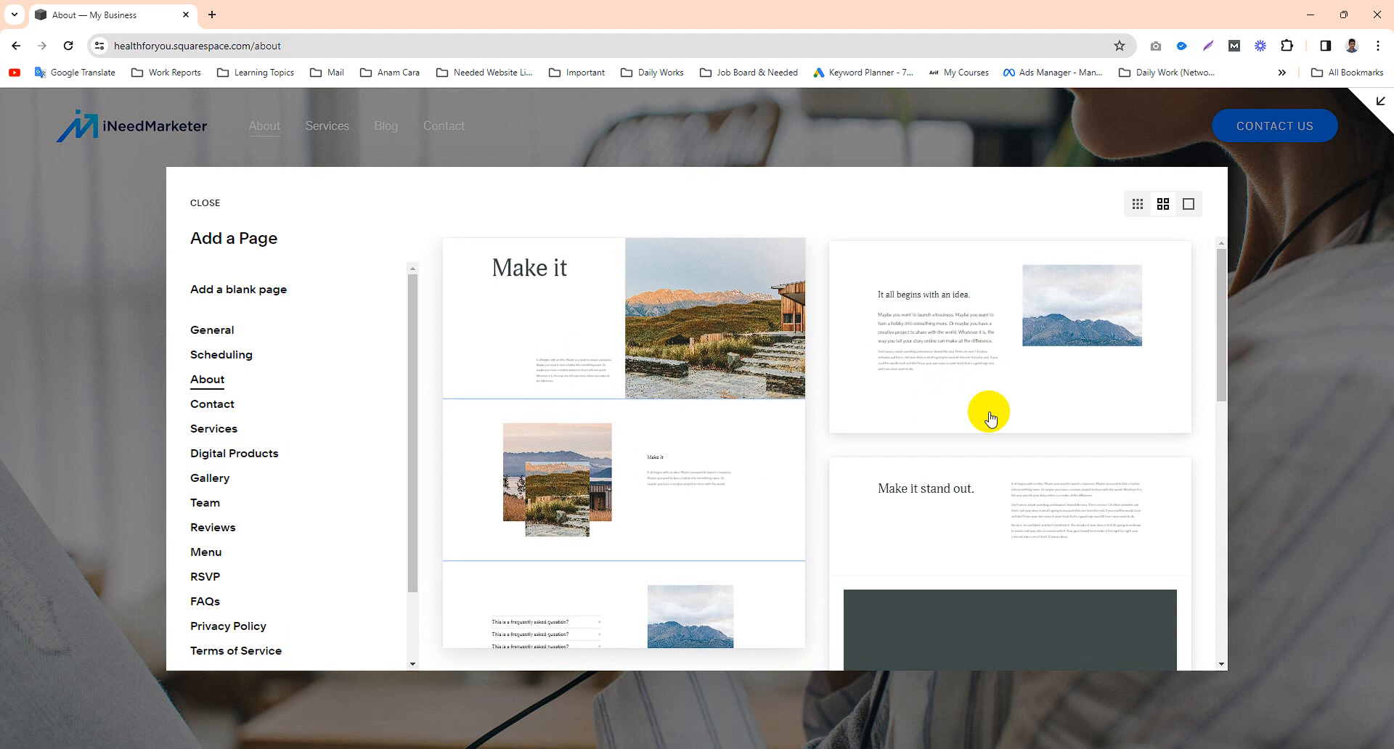
{"action": "scroll", "coordinate": [992, 436], "scroll_direction": "down", "scroll_amount": 5}
{"action": "scroll", "coordinate": [659, 532], "scroll_direction": "down", "scroll_amount": 3}
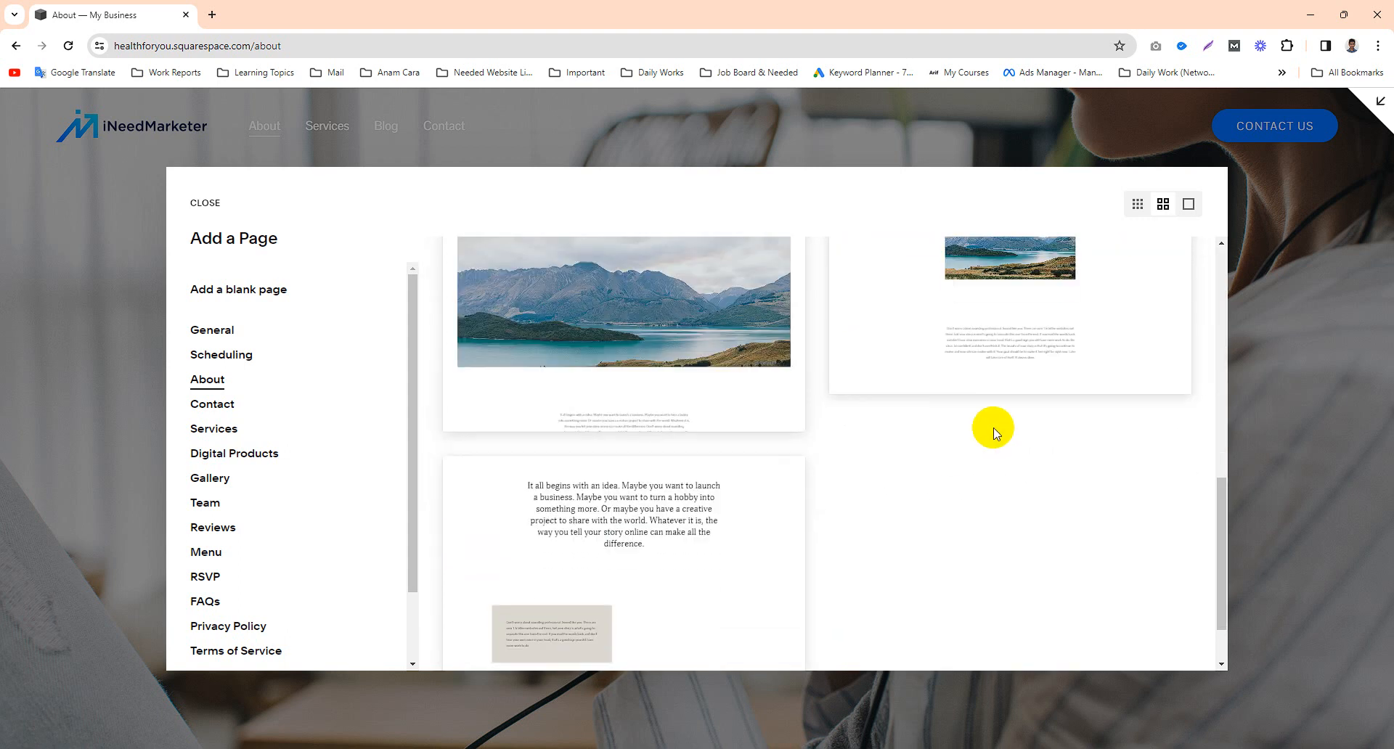
{"action": "scroll", "coordinate": [821, 475], "scroll_direction": "down", "scroll_amount": 1}
{"action": "scroll", "coordinate": [730, 483], "scroll_direction": "up", "scroll_amount": 8}
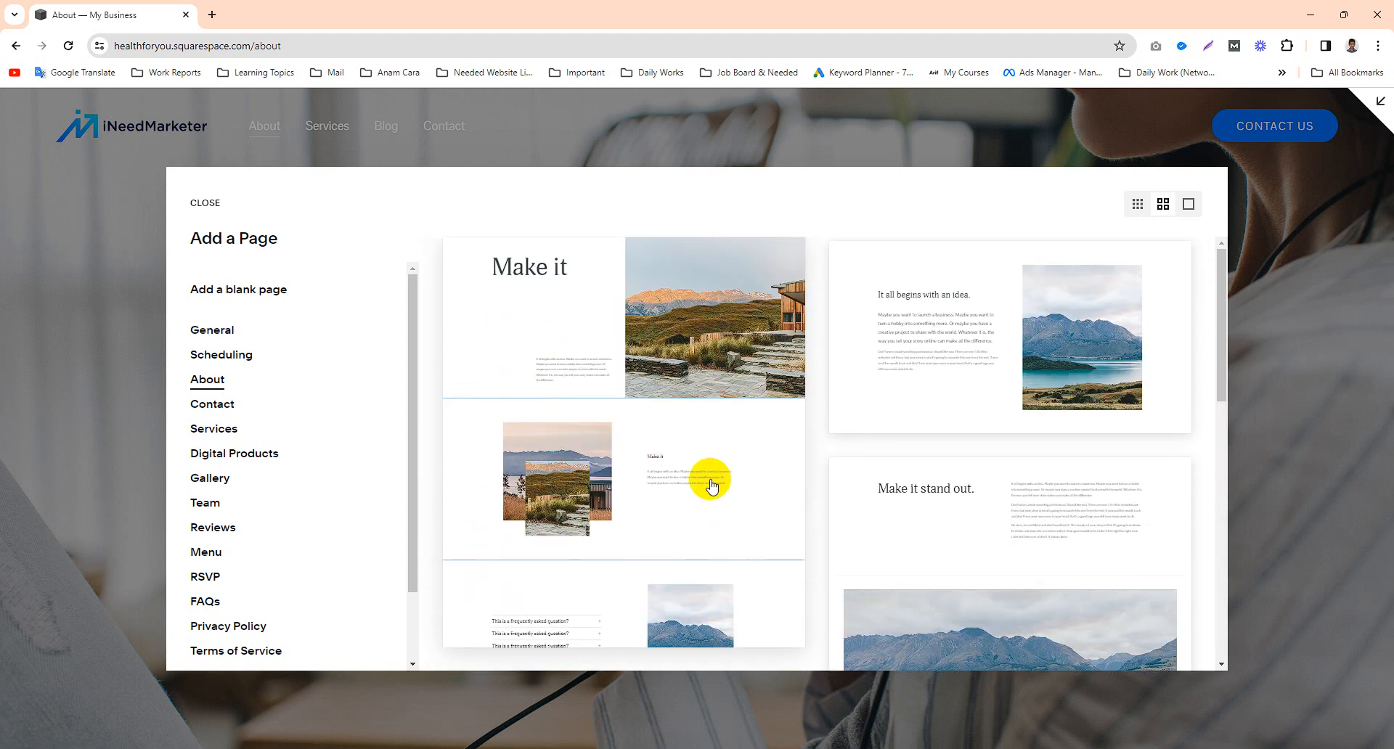
{"action": "left_click", "coordinate": [642, 438]}
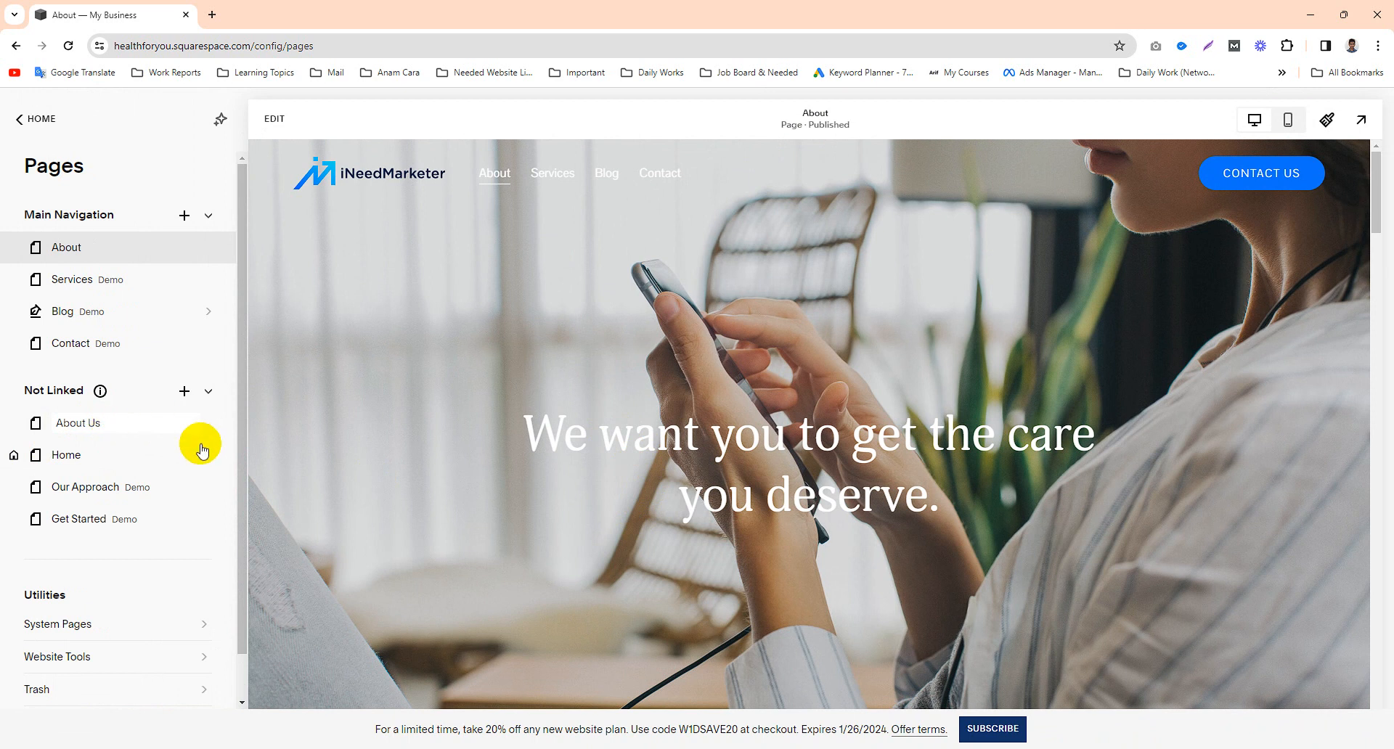
{"action": "key", "text": "Return"}
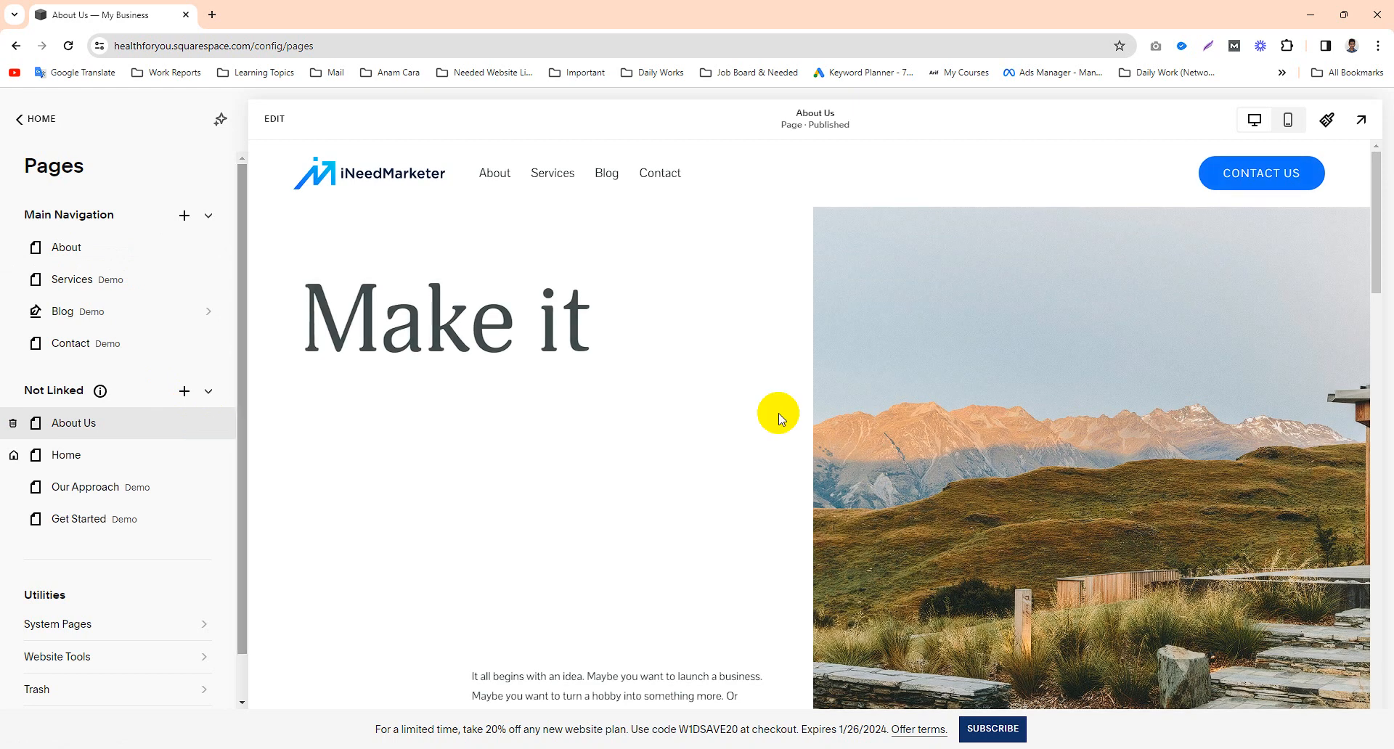
- Examine the new About Us page's content and its general settings, including the URL slug, and close the settings
{"action": "scroll", "coordinate": [821, 411], "scroll_direction": "down", "scroll_amount": 2}
{"action": "scroll", "coordinate": [821, 412], "scroll_direction": "down", "scroll_amount": 10}
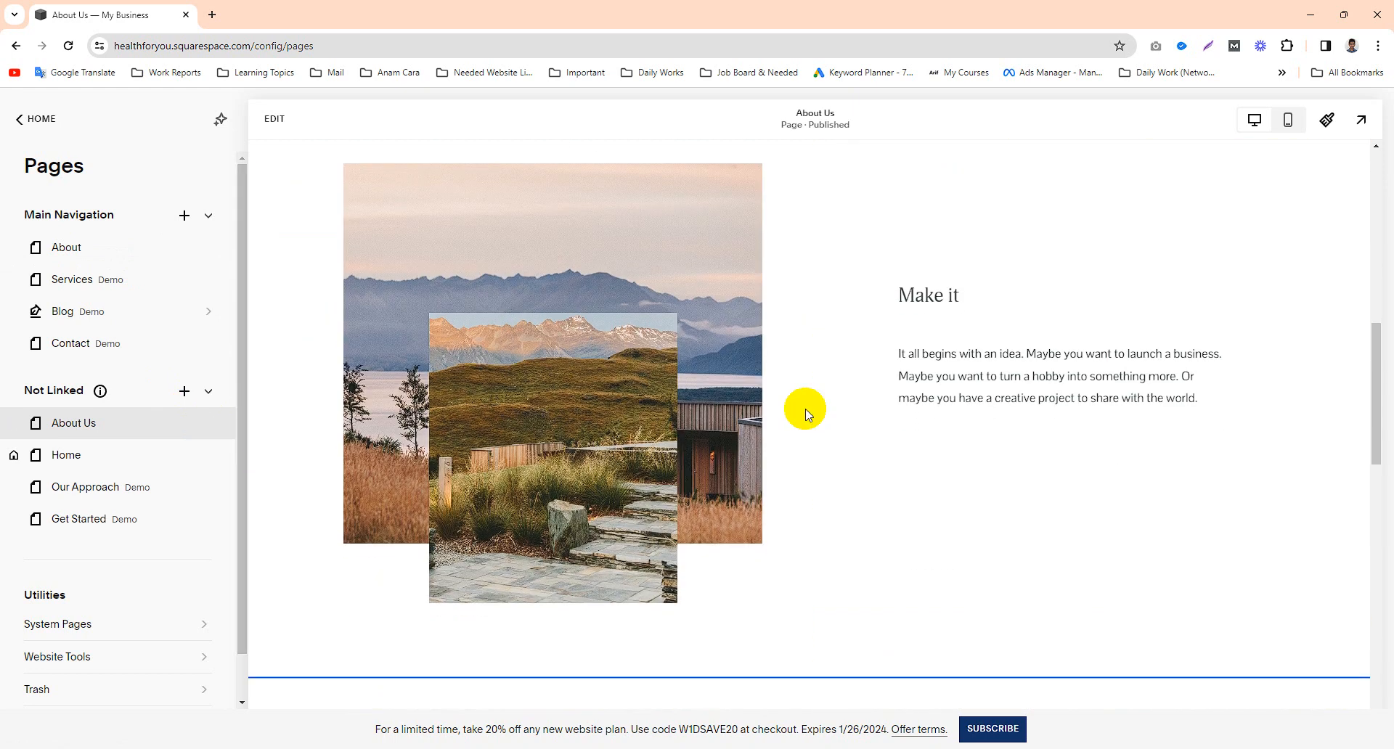
{"action": "scroll", "coordinate": [805, 411], "scroll_direction": "up", "scroll_amount": 12}
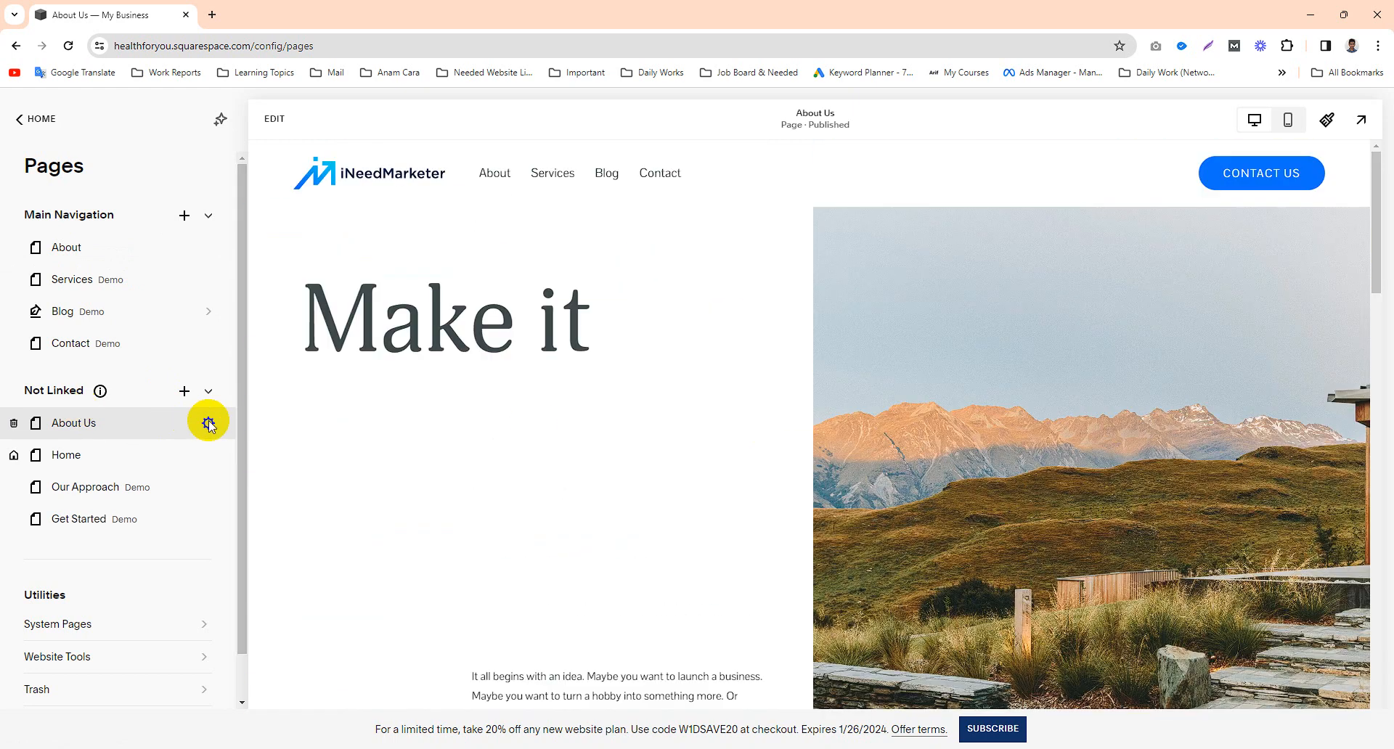
{"action": "left_click", "coordinate": [209, 424]}
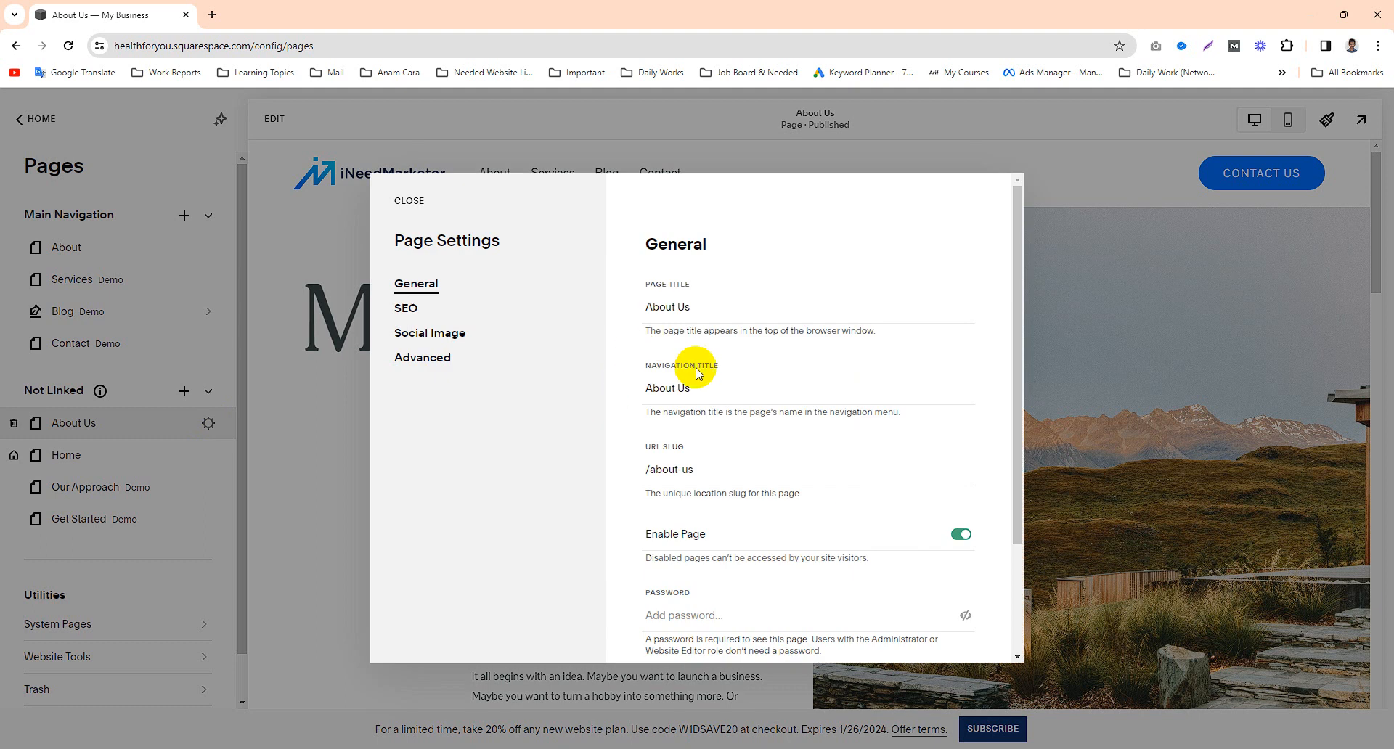
{"action": "left_click", "coordinate": [705, 466]}
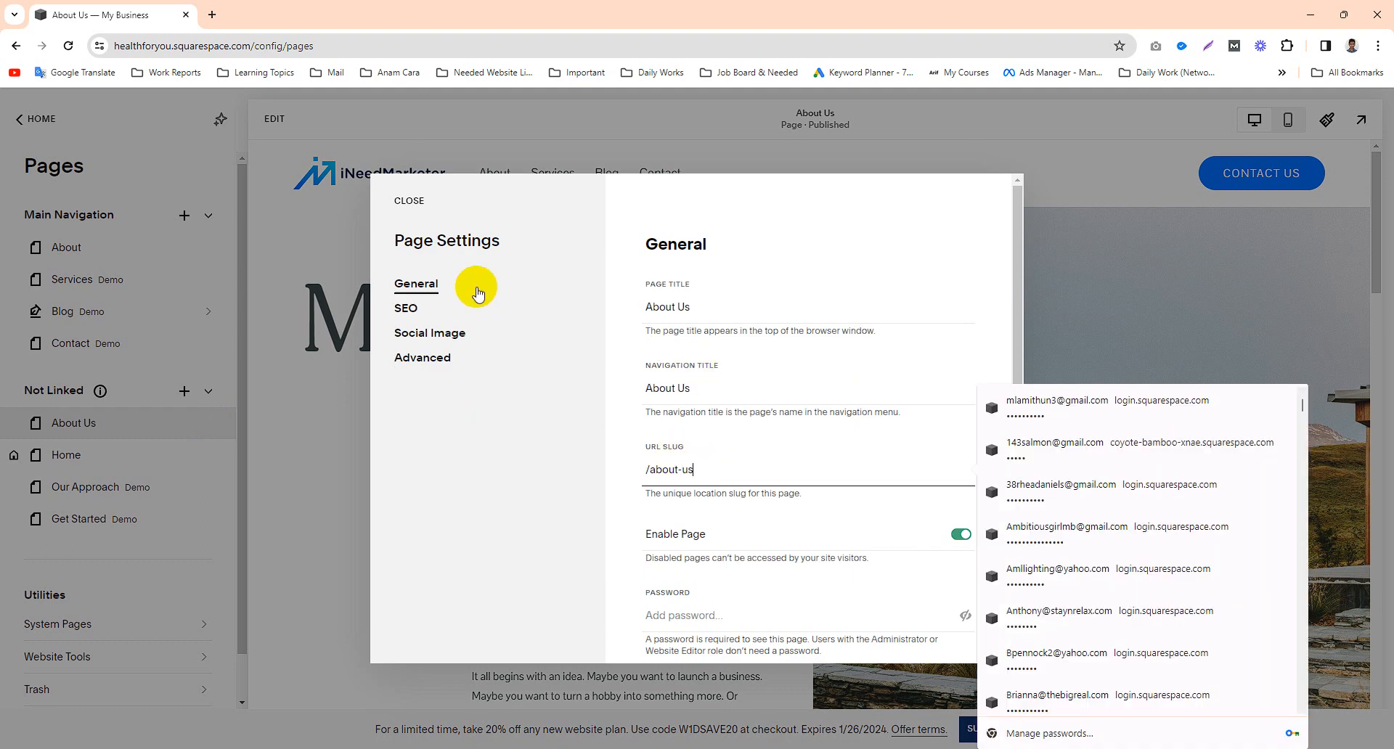
{"action": "left_click", "coordinate": [413, 204]}
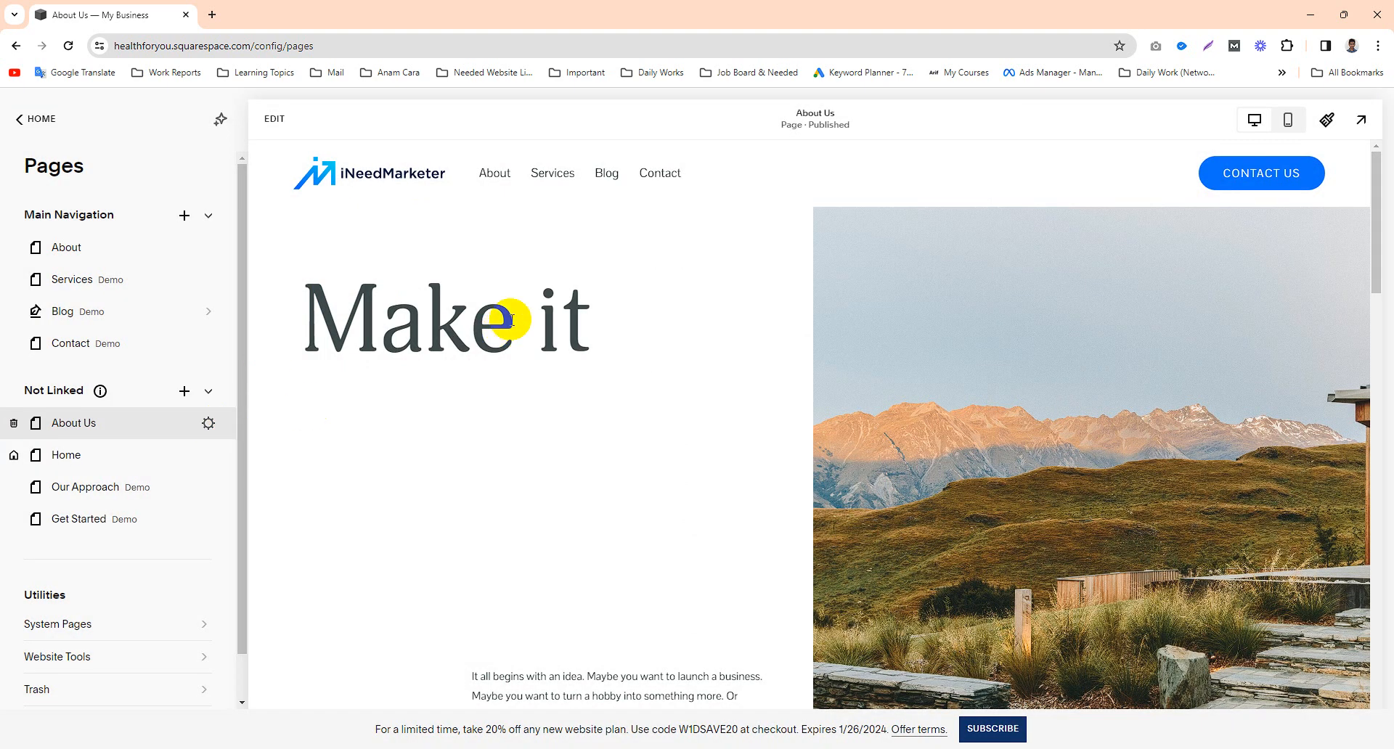
- Put the About Us page into editing mode and open the "Make it" heading's text for editing
{"action": "left_click", "coordinate": [275, 117]}
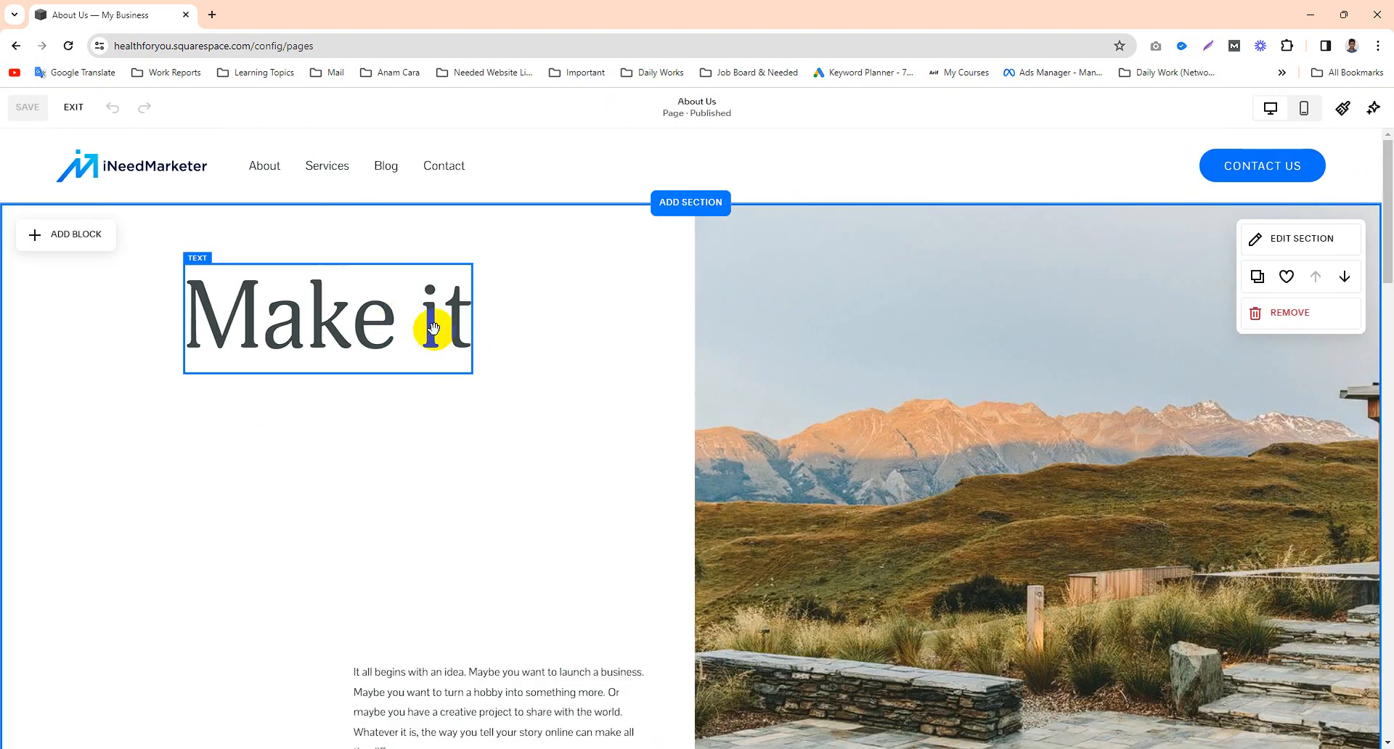
{"action": "left_click", "coordinate": [321, 320]}
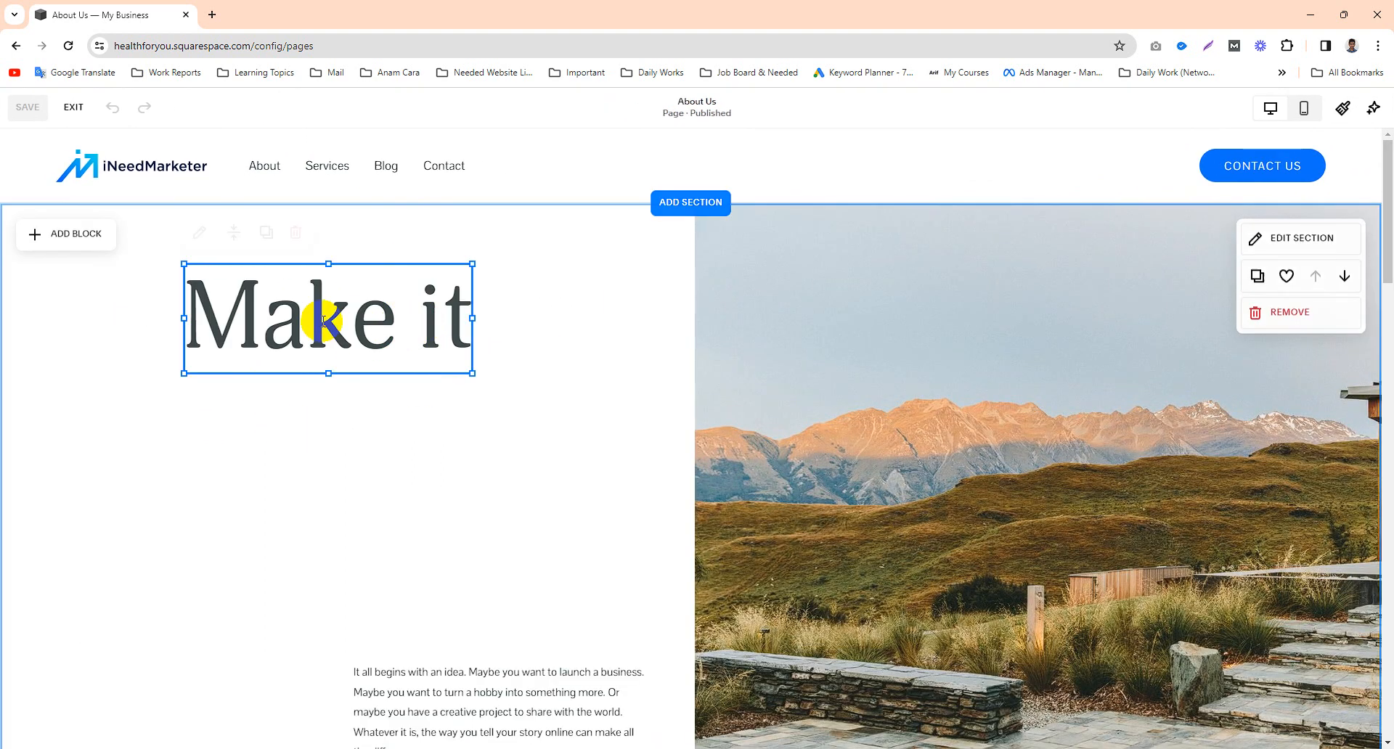
{"action": "left_click", "coordinate": [201, 233]}
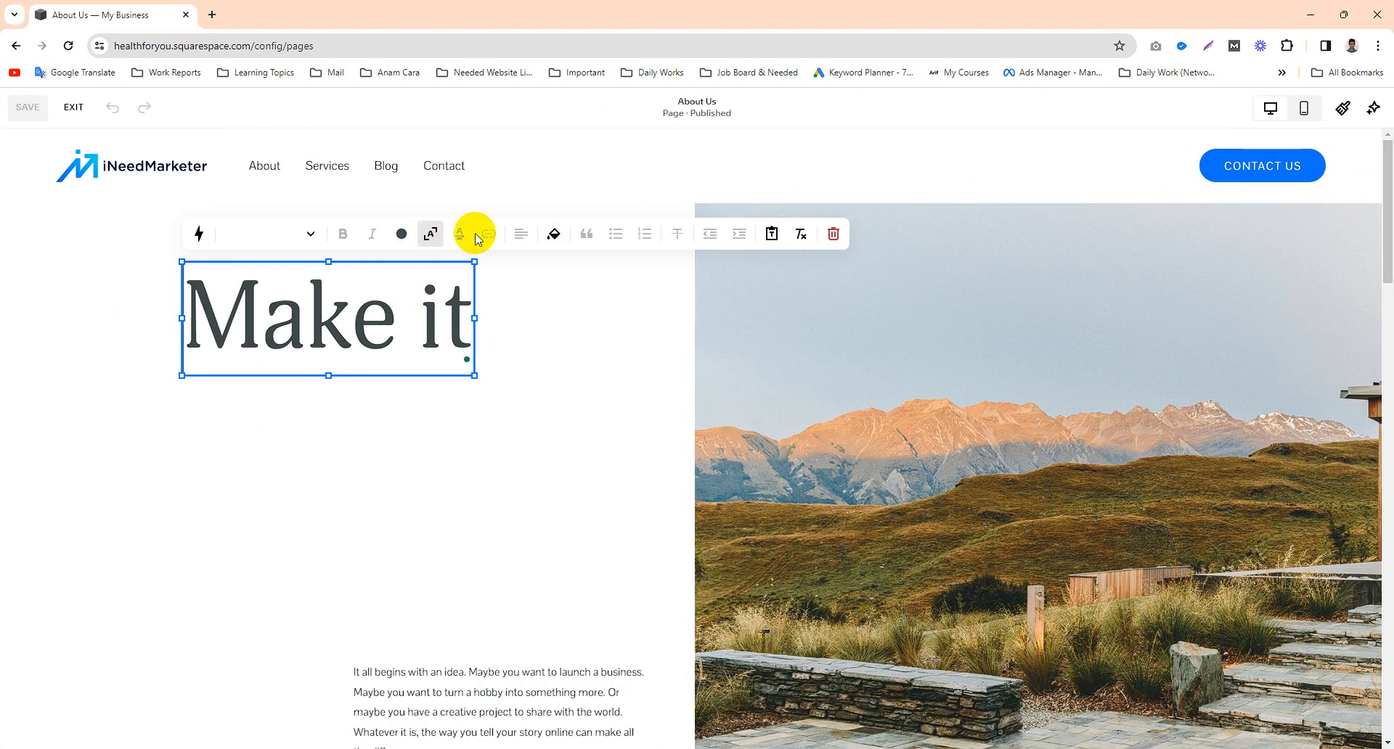
- Try to change the "Make it" text style to different heading levels without selecting the text
{"action": "left_click", "coordinate": [298, 233]}
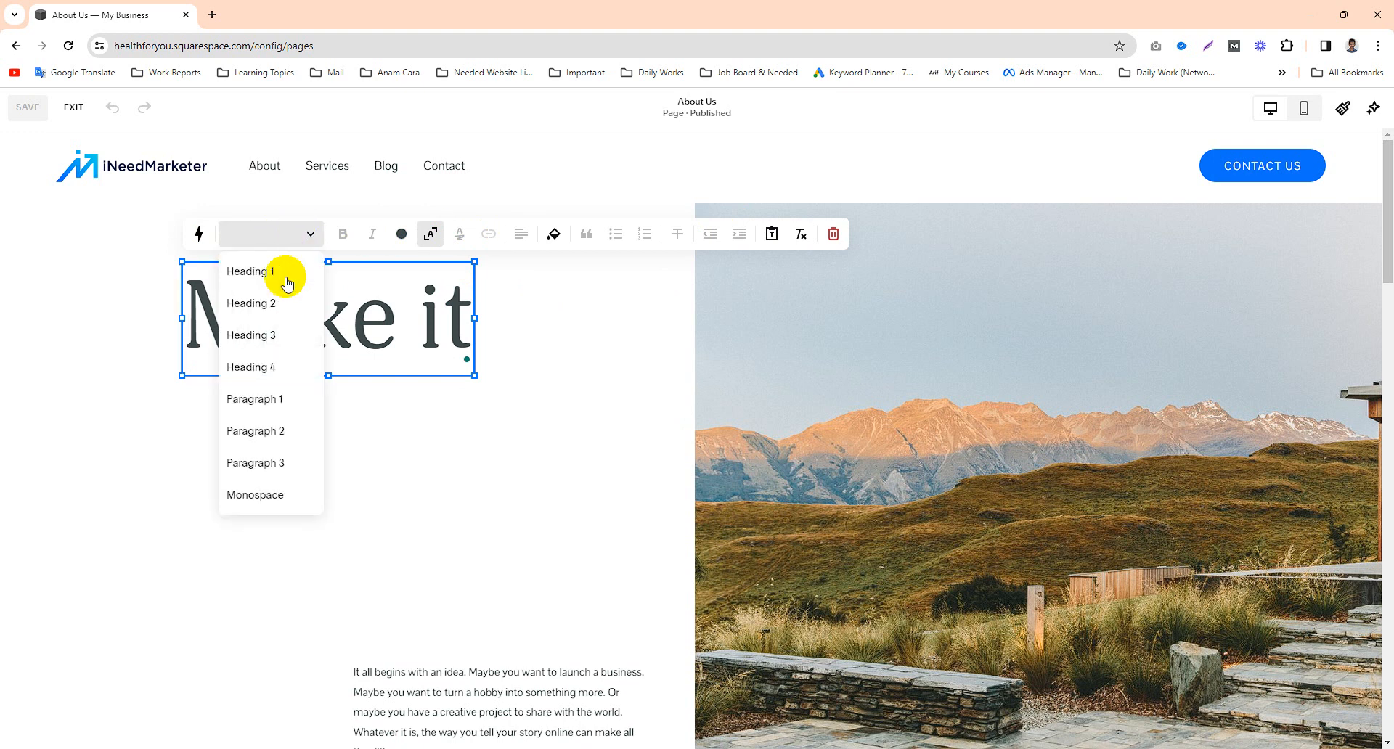
{"action": "left_click", "coordinate": [282, 310]}
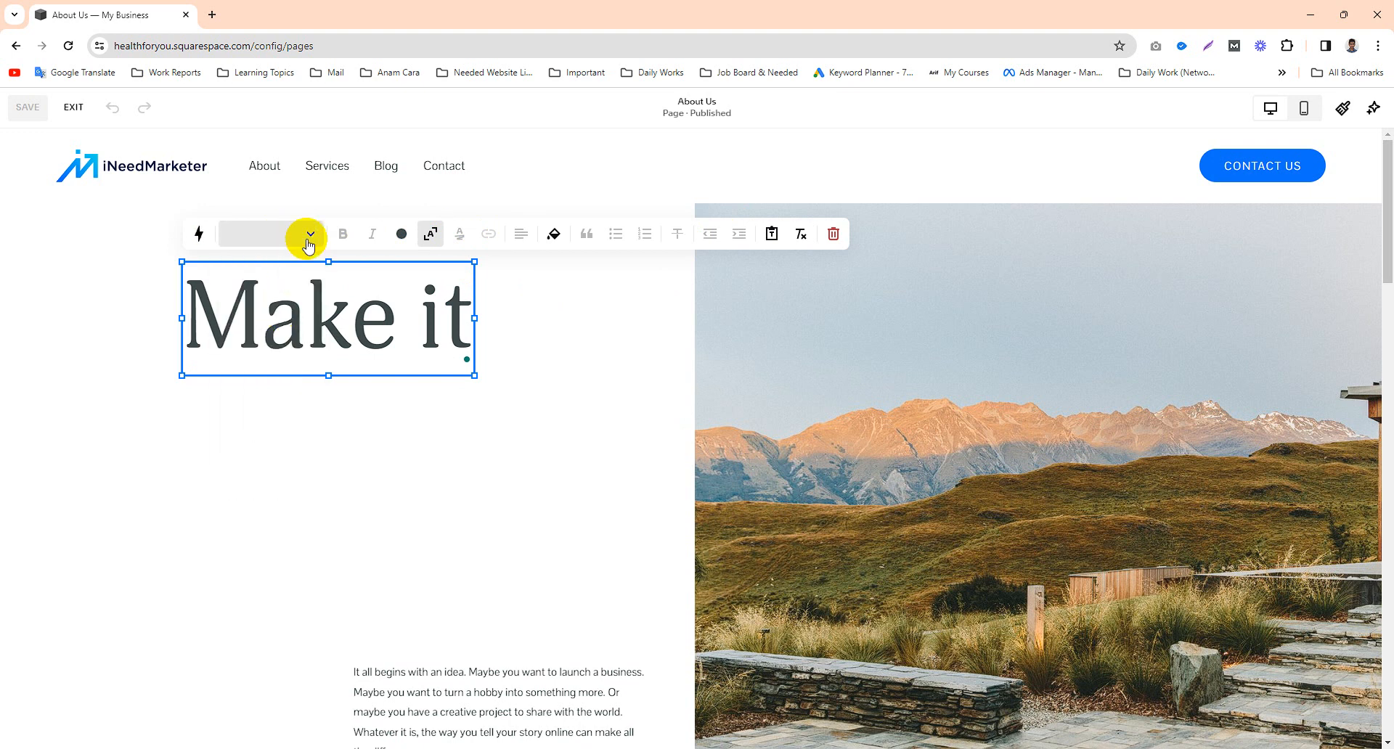
{"action": "left_click", "coordinate": [305, 236]}
{"action": "left_click", "coordinate": [264, 270]}
{"action": "left_click", "coordinate": [290, 235]}
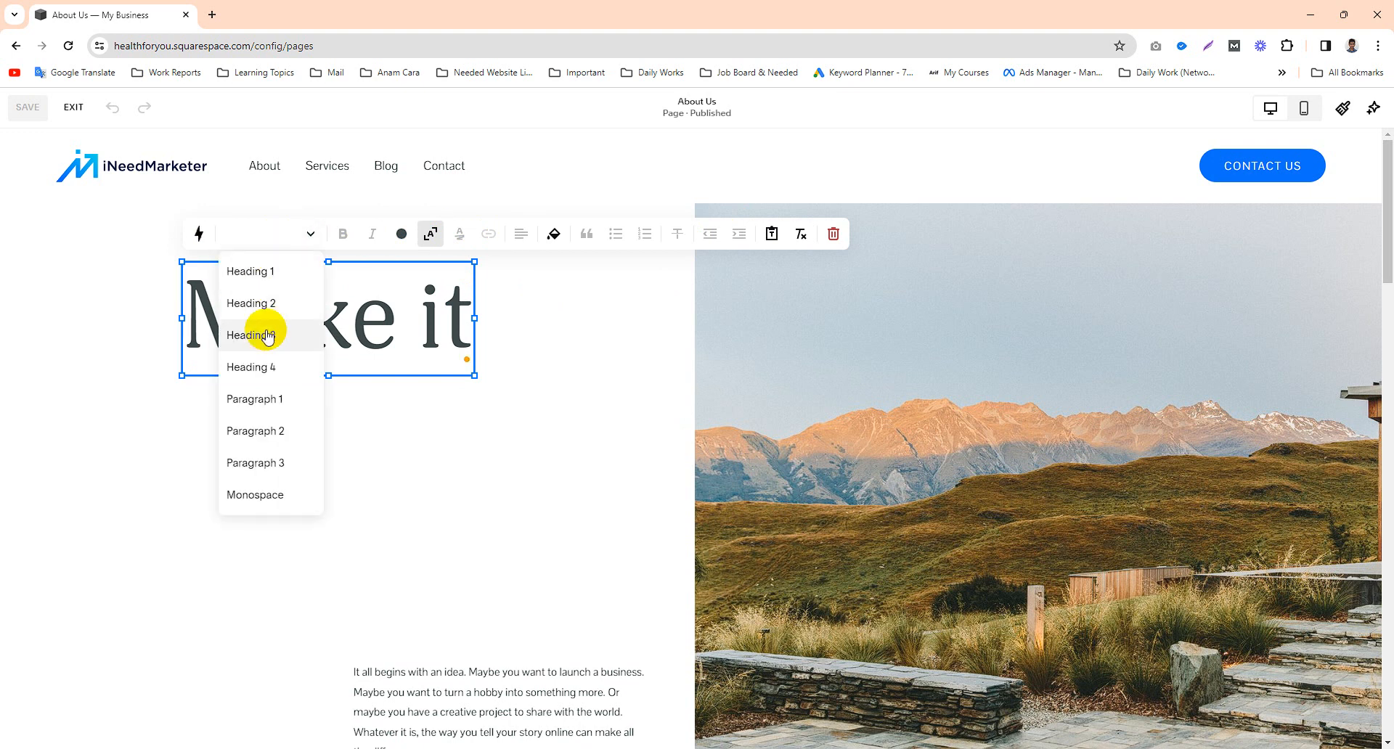
{"action": "left_click", "coordinate": [266, 330]}
{"action": "left_click", "coordinate": [271, 235]}
{"action": "left_click", "coordinate": [256, 274]}
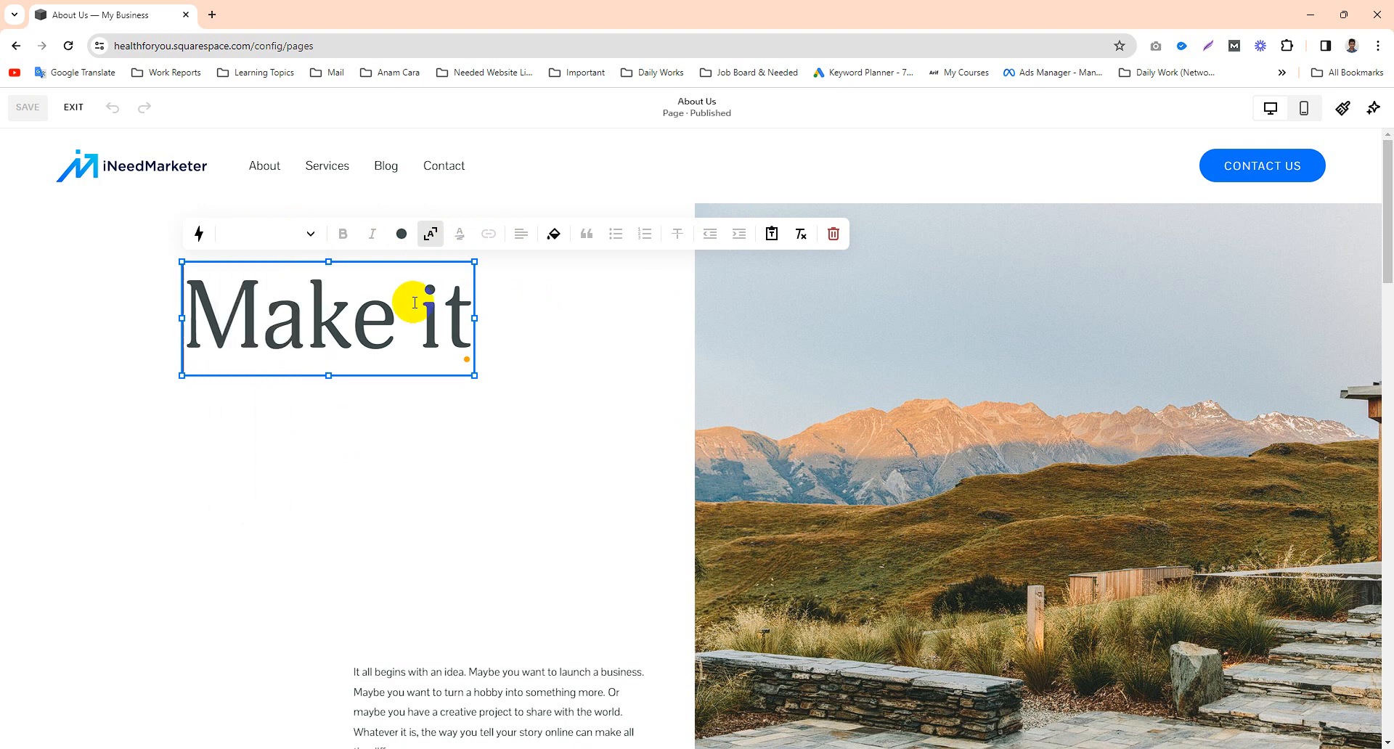
{"action": "left_click", "coordinate": [535, 311]}
- Select the whole "Make it" text and set its style to Heading 2
{"action": "left_click", "coordinate": [466, 301]}
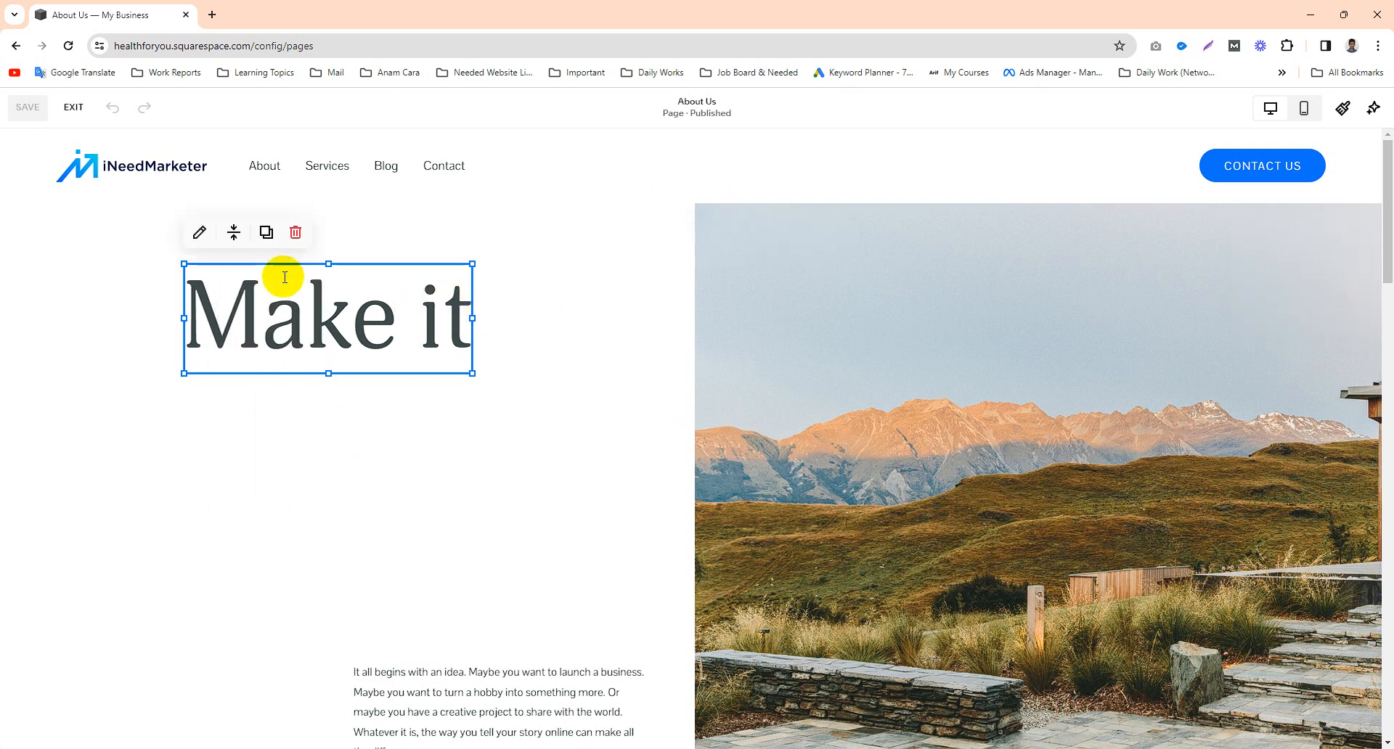
{"action": "left_click", "coordinate": [202, 245]}
{"action": "triple_click", "coordinate": [370, 287]}
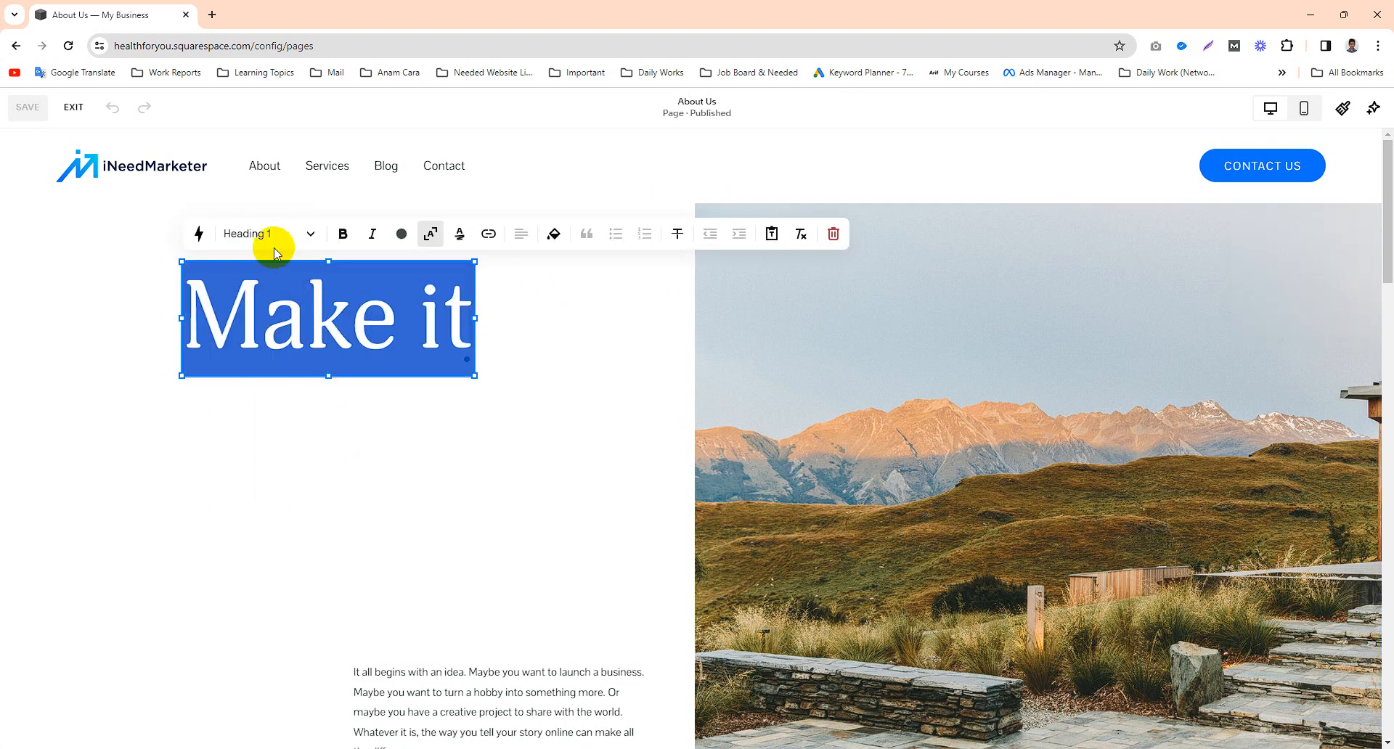
{"action": "left_click", "coordinate": [276, 239]}
{"action": "left_click", "coordinate": [267, 299]}
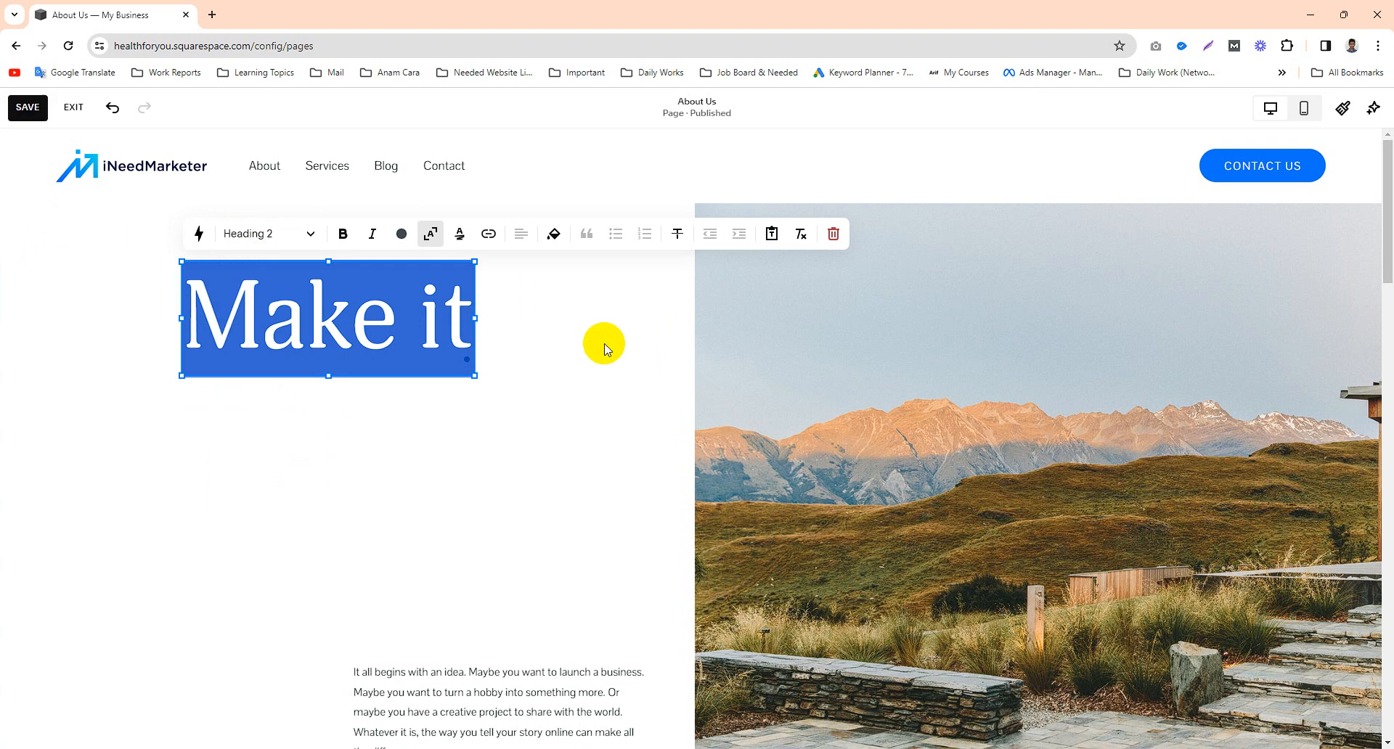
{"action": "left_click", "coordinate": [556, 347]}
- Move the "It all begins with an idea" paragraph block directly beneath the "Make it" heading, aligned with the heading's left edge
{"action": "scroll", "coordinate": [690, 406], "scroll_direction": "down", "scroll_amount": 2}
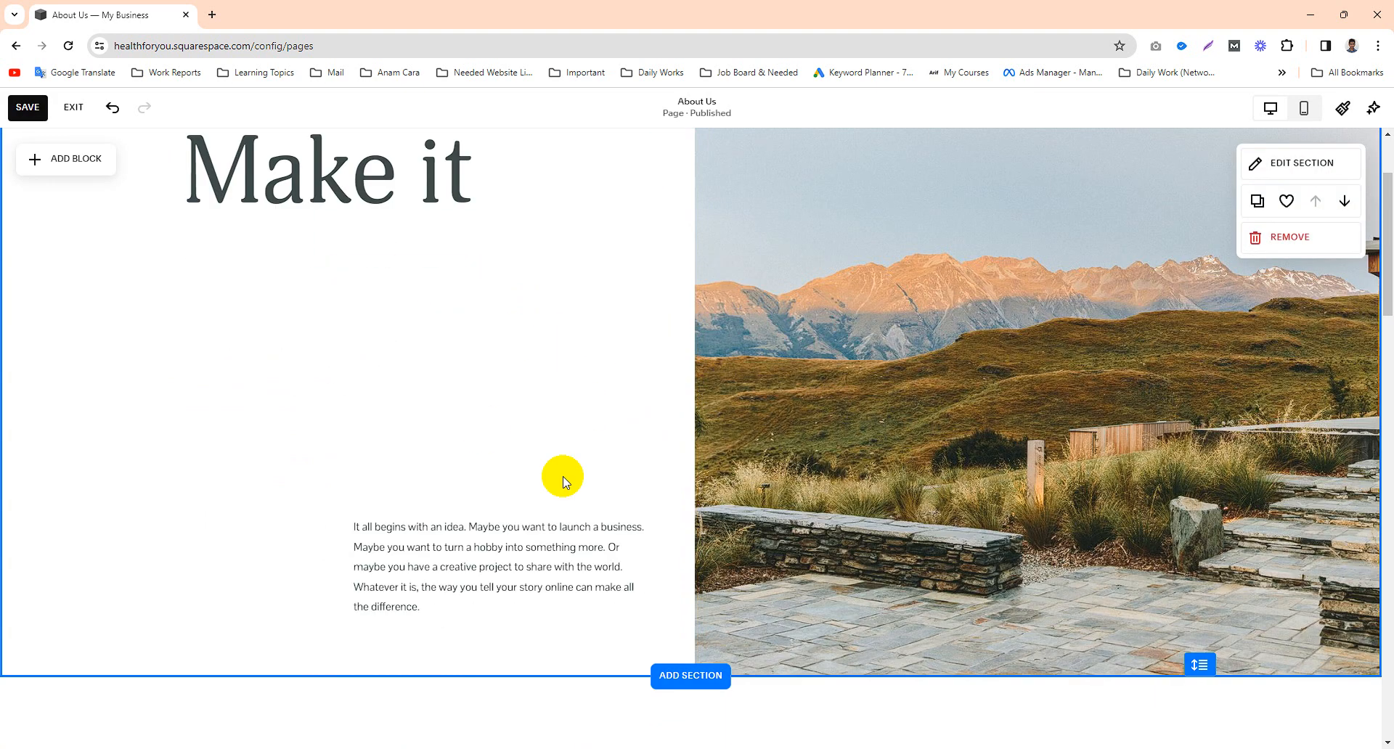
{"action": "left_click", "coordinate": [487, 500]}
{"action": "left_click", "coordinate": [302, 489]}
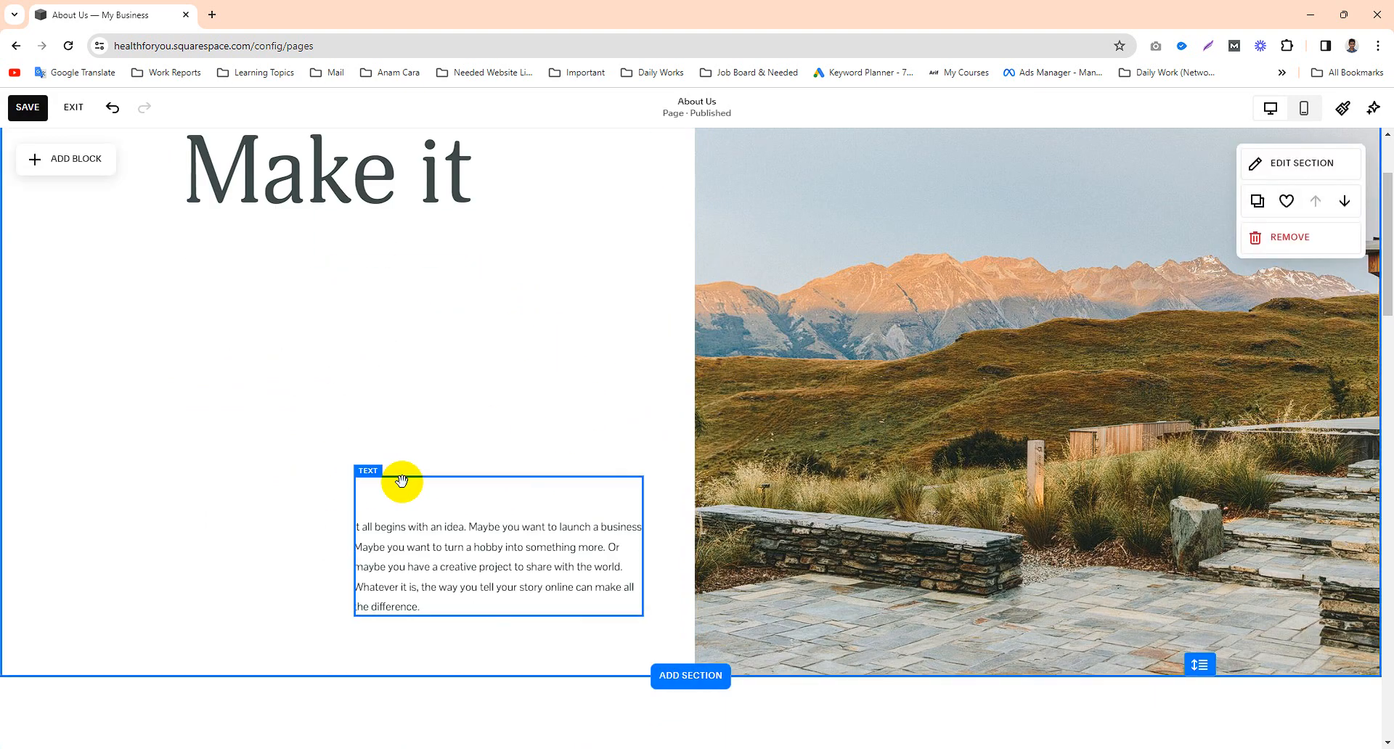
{"action": "left_click_drag", "start_coordinate": [398, 482], "coordinate": [230, 251]}
{"action": "scroll", "coordinate": [385, 363], "scroll_direction": "up", "scroll_amount": 3}
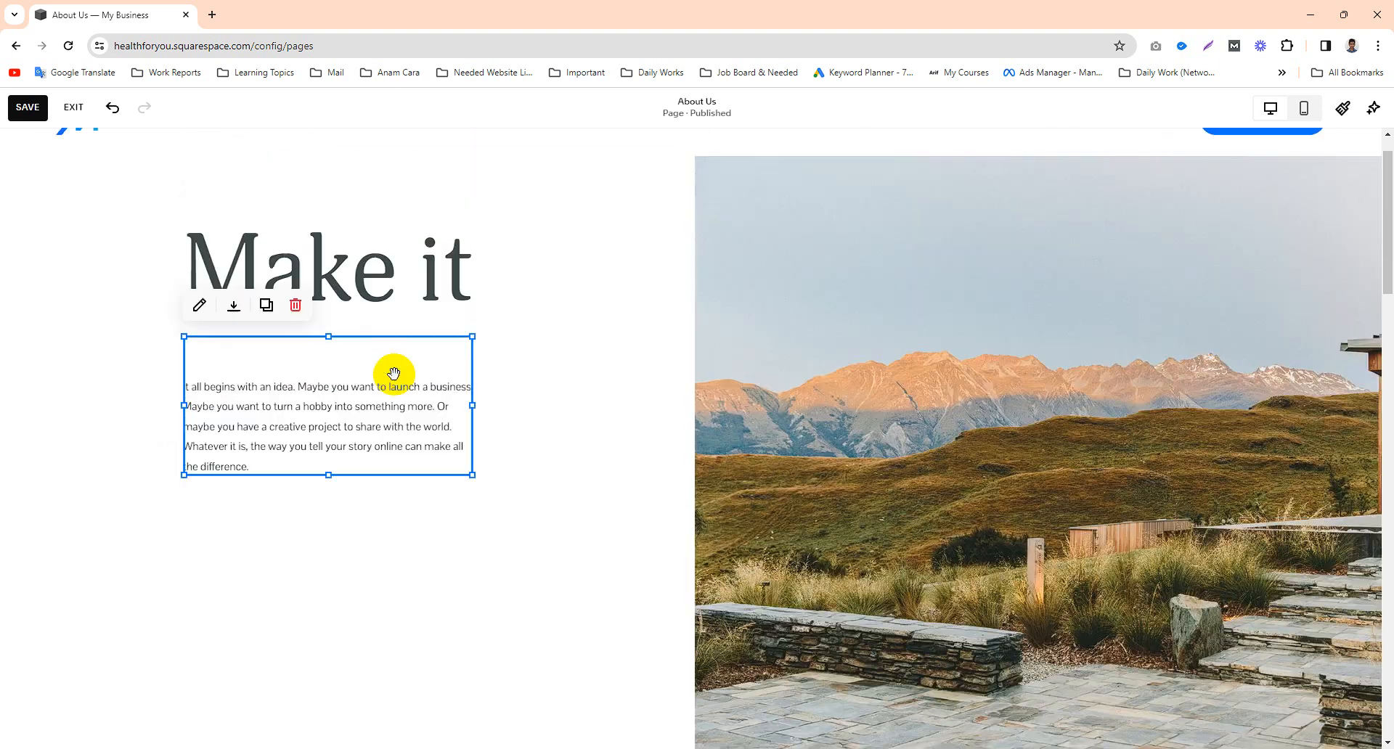
- Widen the "It all begins with an idea" paragraph block beneath the heading and lower its upper edge
{"action": "left_click_drag", "start_coordinate": [473, 454], "coordinate": [600, 456]}
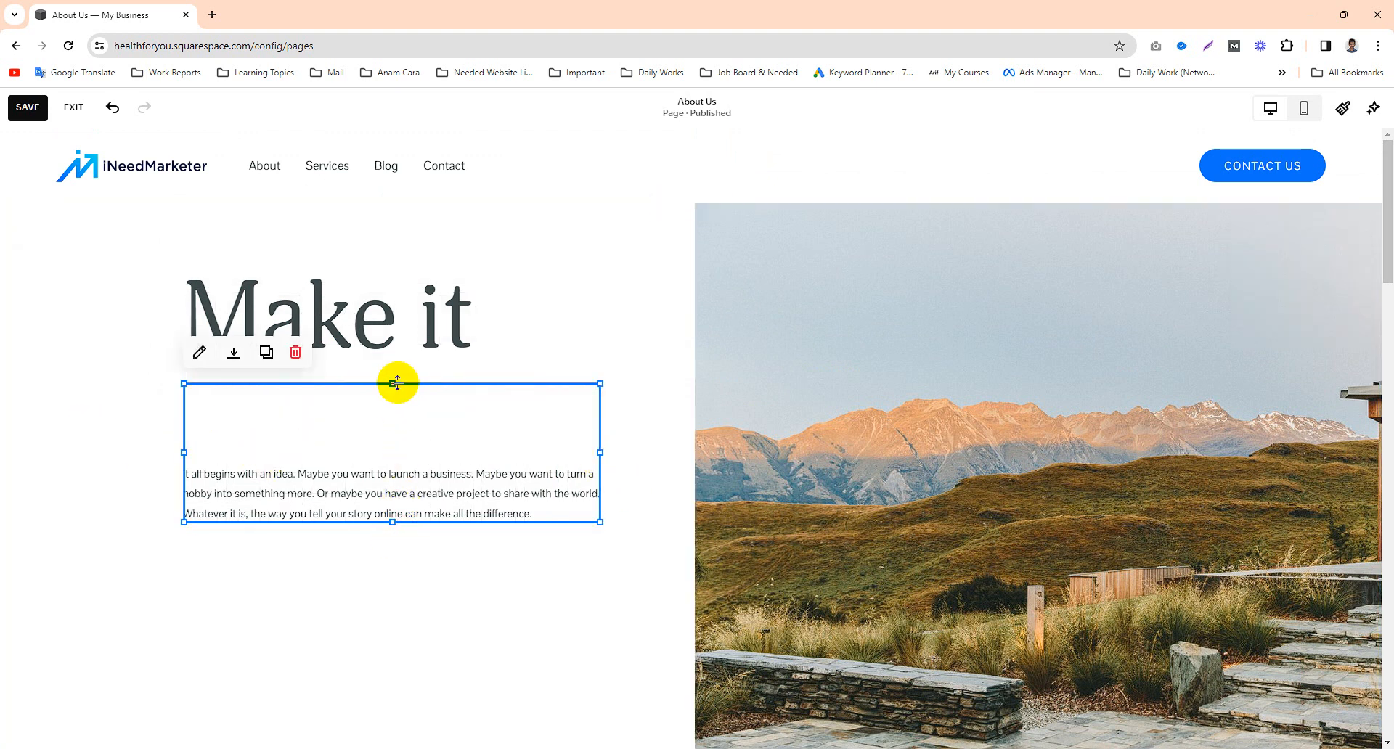
{"action": "left_click_drag", "start_coordinate": [395, 385], "coordinate": [390, 433]}
- Move the "Make it" heading block down one grid row, closer to the paragraph
{"action": "double_click", "coordinate": [363, 305]}
{"action": "left_click", "coordinate": [515, 293]}
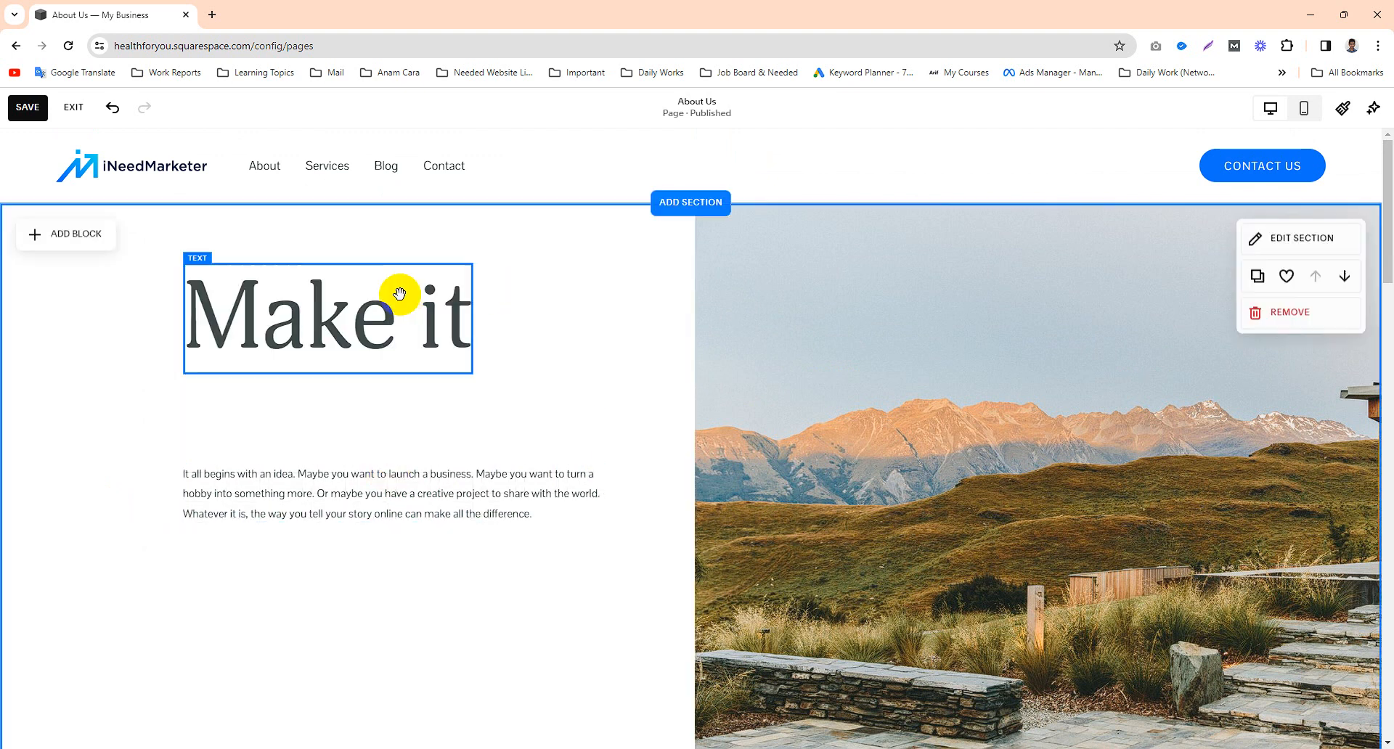
{"action": "mouse_move", "coordinate": [398, 298]}
{"action": "left_mouse_down"}
{"action": "mouse_move", "coordinate": [399, 342]}
{"action": "mouse_move", "coordinate": [402, 320]}
{"action": "left_mouse_up"}
- Shorten the paragraph block from its lower edge so its text sits closer beneath the "Make it" heading
{"action": "left_click", "coordinate": [350, 433]}
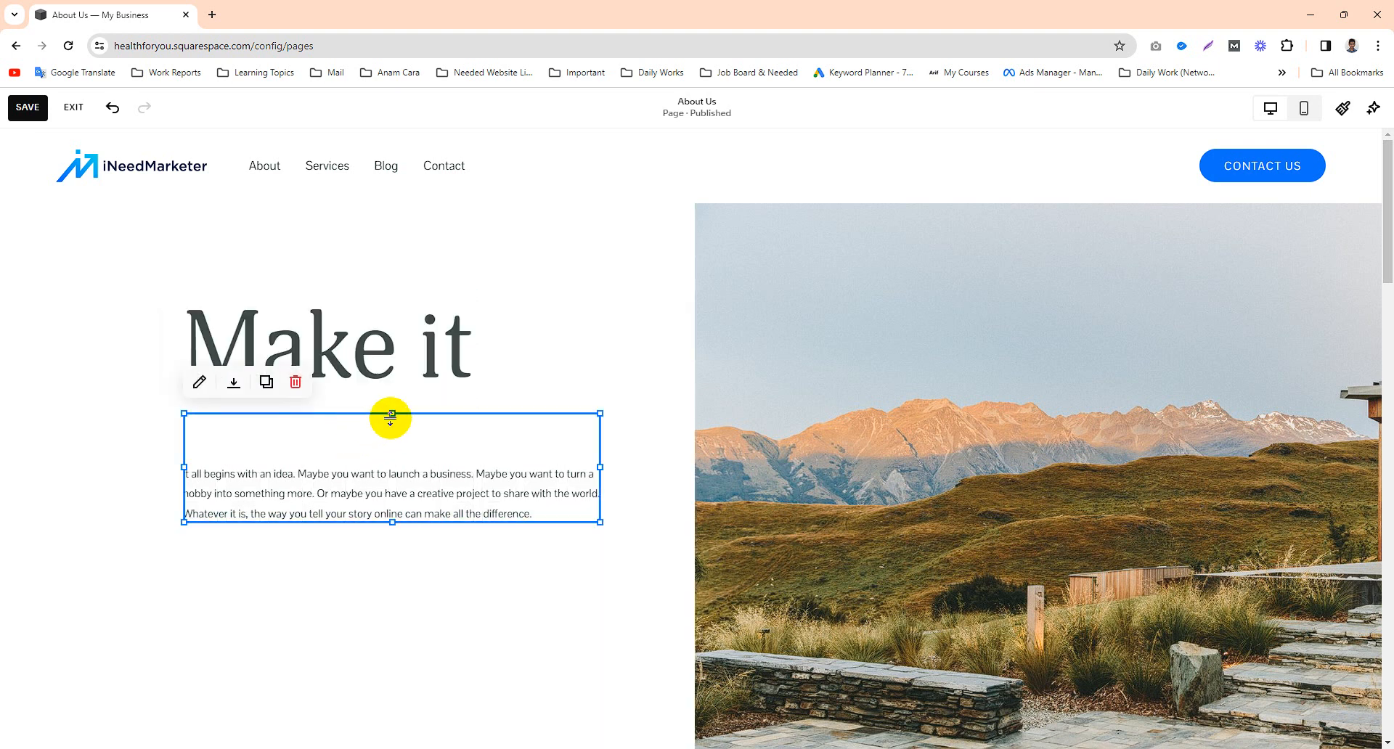
{"action": "left_click_drag", "start_coordinate": [393, 523], "coordinate": [393, 484]}
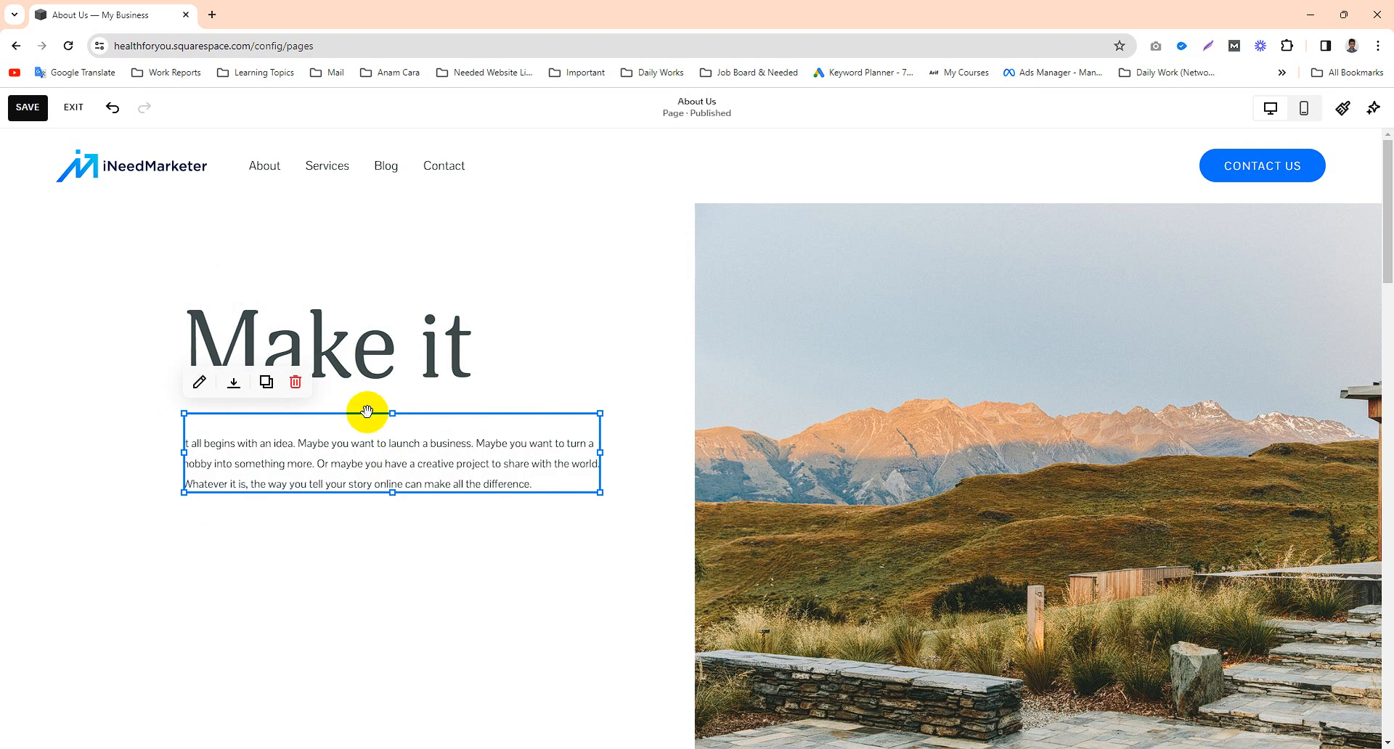
{"action": "left_click_drag", "start_coordinate": [390, 421], "coordinate": [344, 431]}
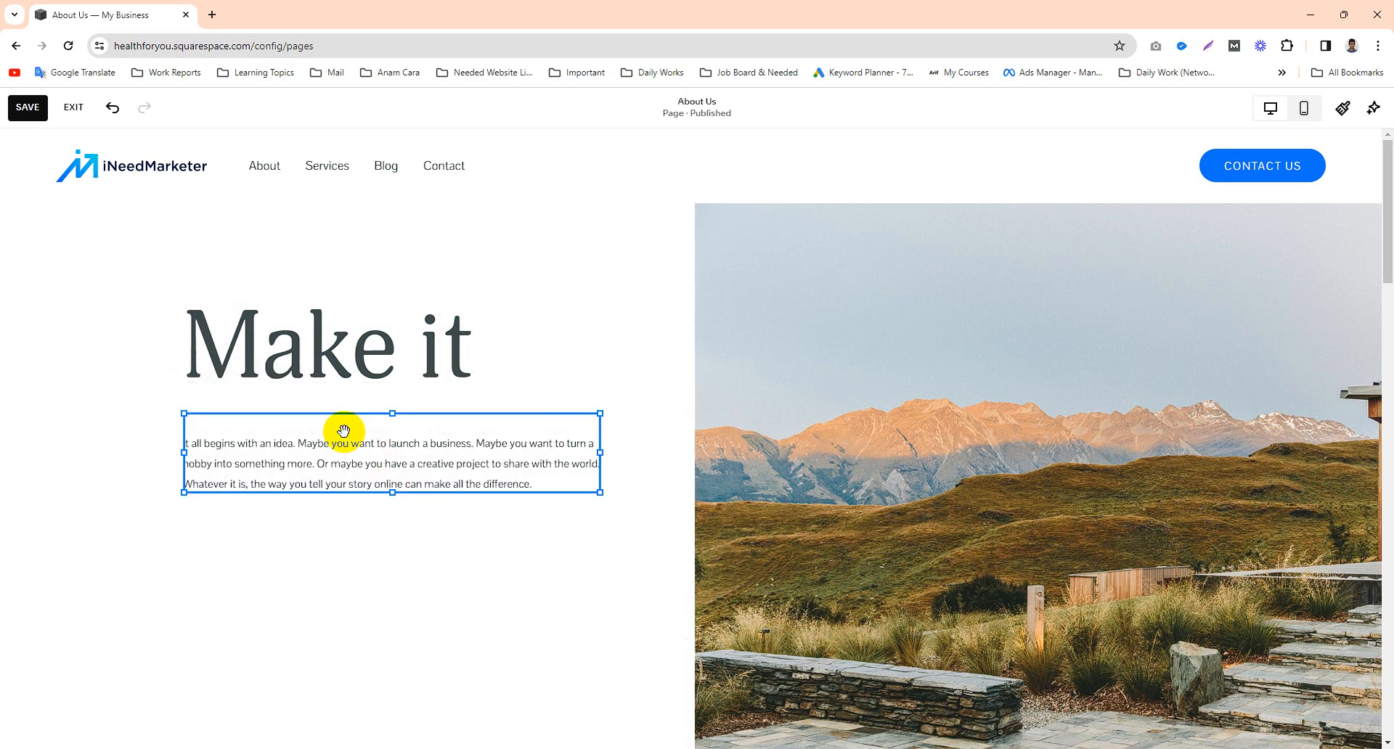
{"action": "left_click", "coordinate": [113, 459]}
{"action": "left_click", "coordinate": [225, 461]}
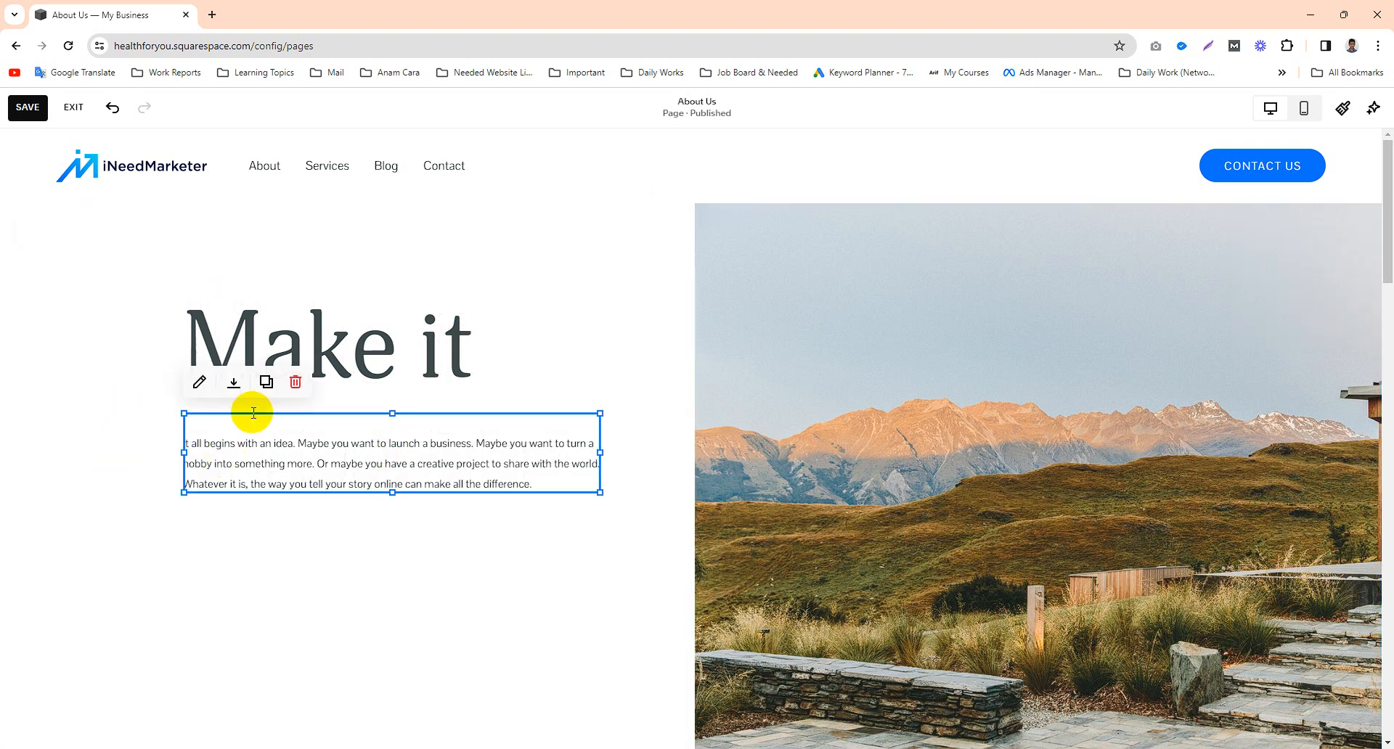
- Examine the first section's format settings, including the grid, fill screen, divider shape, stroke, colour and thickness options
{"action": "left_click", "coordinate": [105, 345]}
{"action": "left_click", "coordinate": [274, 336]}
{"action": "left_click", "coordinate": [910, 341]}
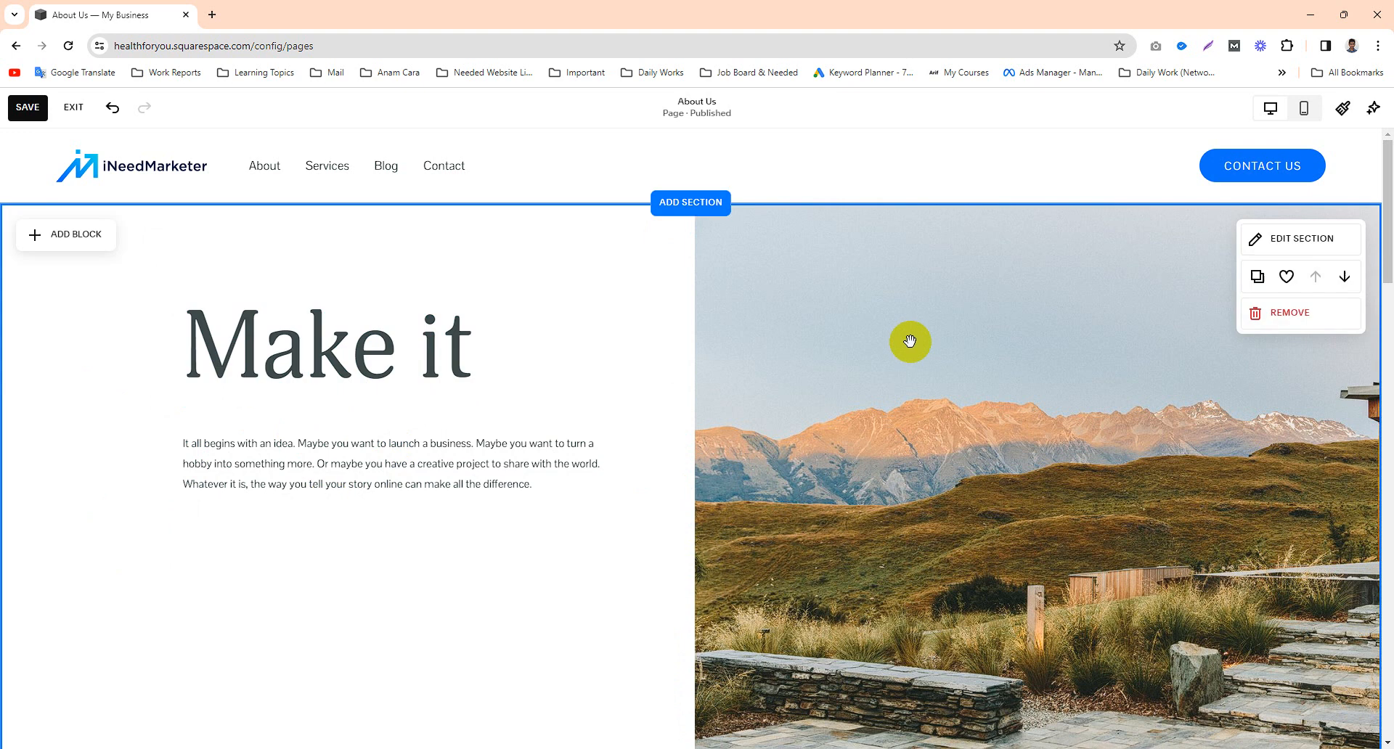
{"action": "left_click", "coordinate": [714, 271]}
{"action": "left_click", "coordinate": [638, 353]}
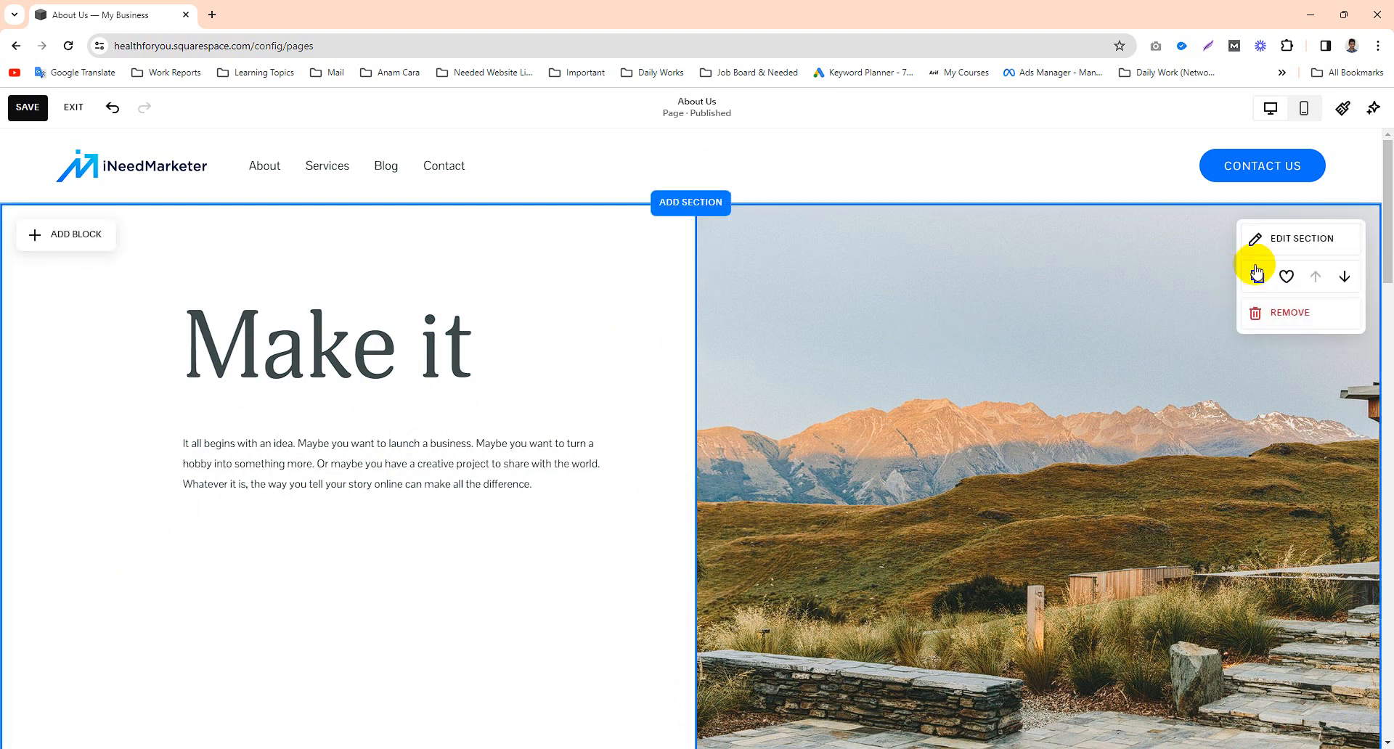
{"action": "left_click", "coordinate": [1289, 258]}
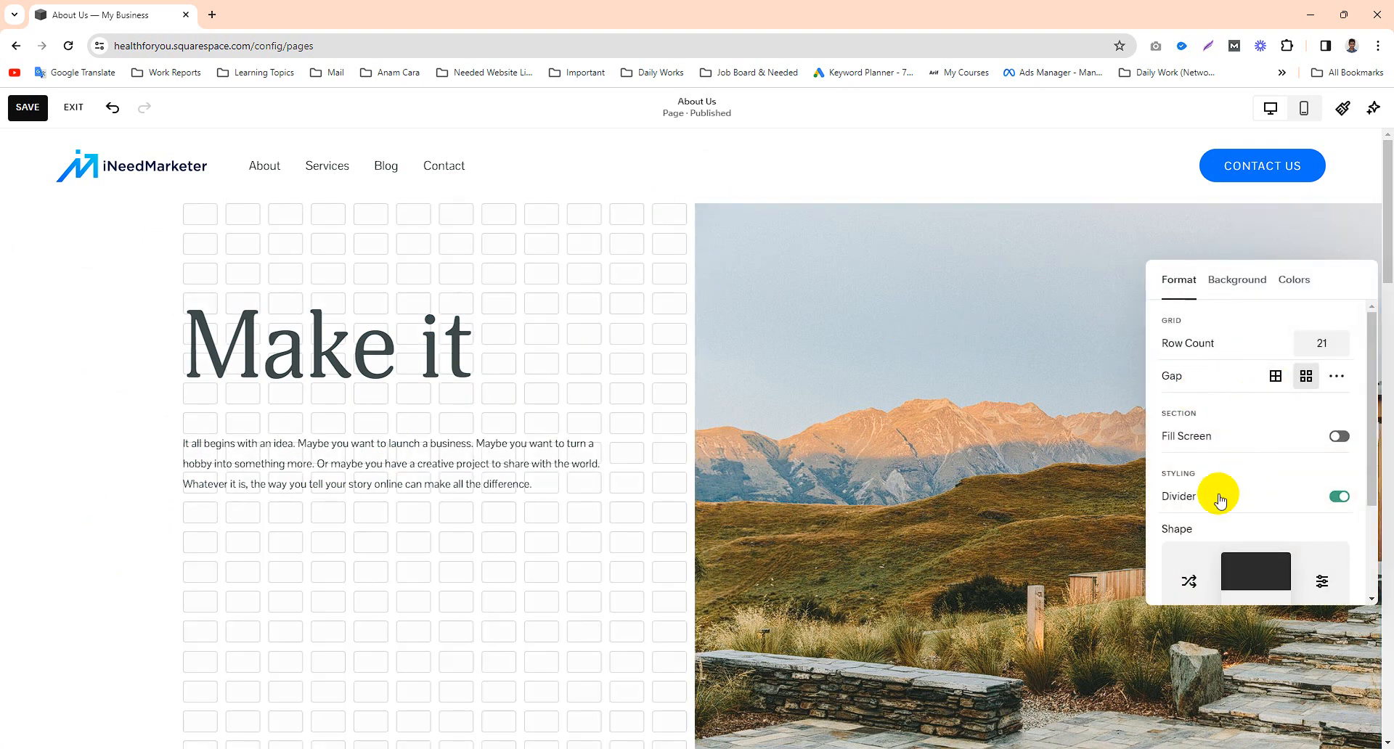
{"action": "scroll", "coordinate": [1209, 493], "scroll_direction": "down", "scroll_amount": 1}
{"action": "scroll", "coordinate": [1208, 490], "scroll_direction": "down", "scroll_amount": 1}
{"action": "scroll", "coordinate": [1235, 436], "scroll_direction": "up", "scroll_amount": 2}
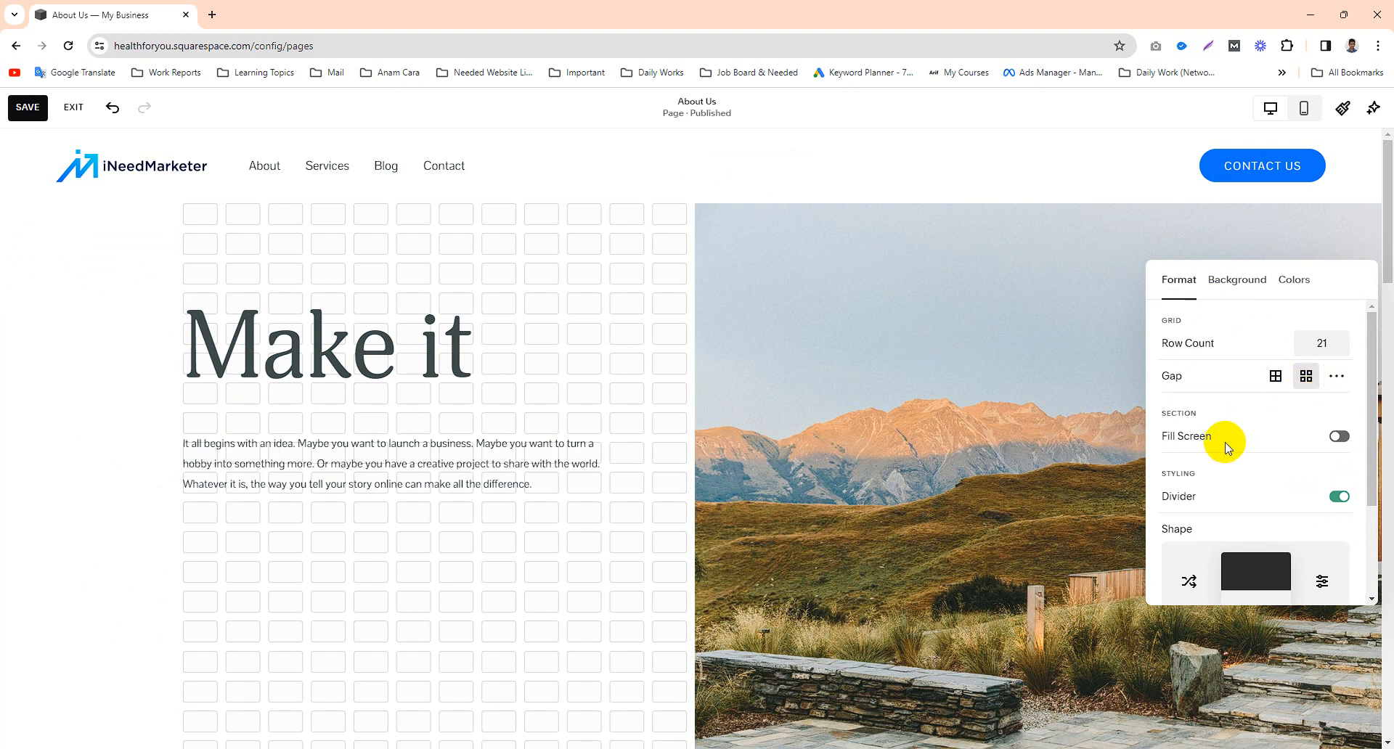
{"action": "scroll", "coordinate": [1233, 491], "scroll_direction": "down", "scroll_amount": 1}
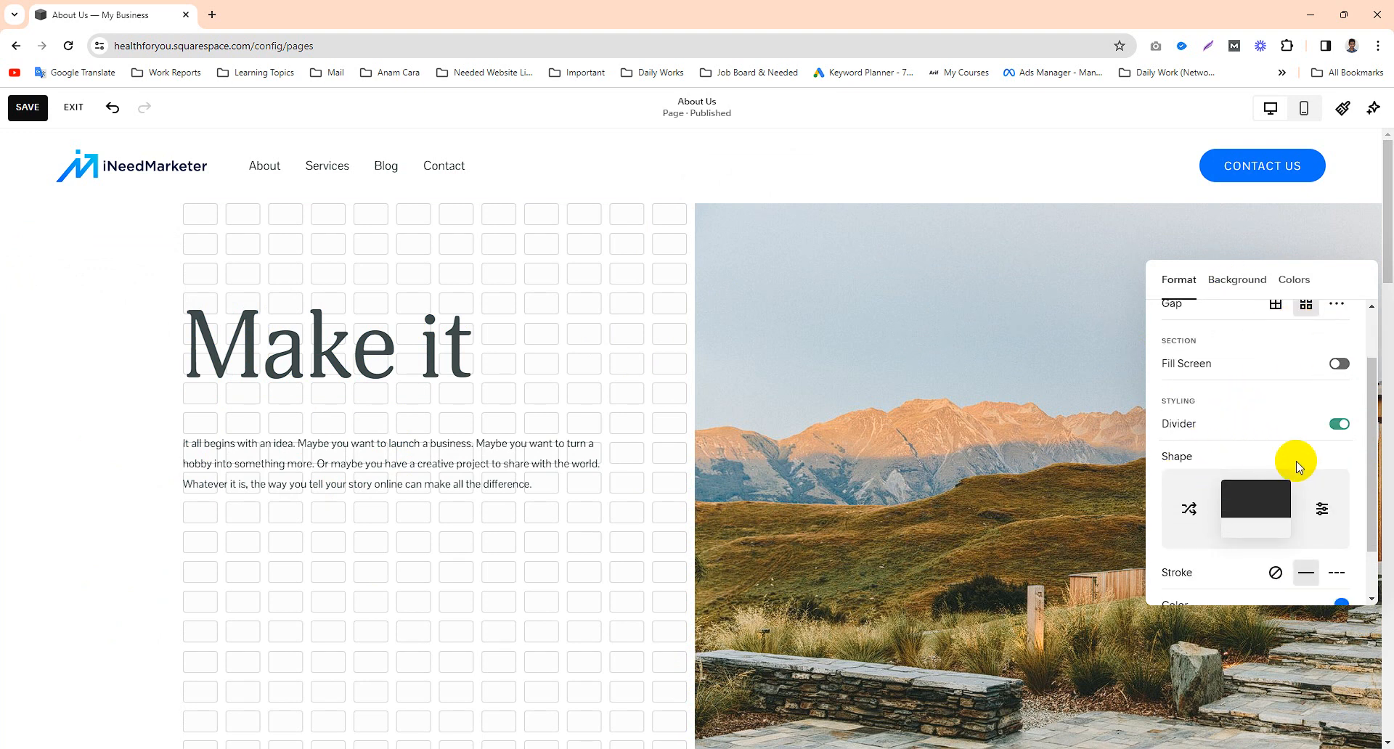
{"action": "scroll", "coordinate": [1278, 470], "scroll_direction": "down", "scroll_amount": 1}
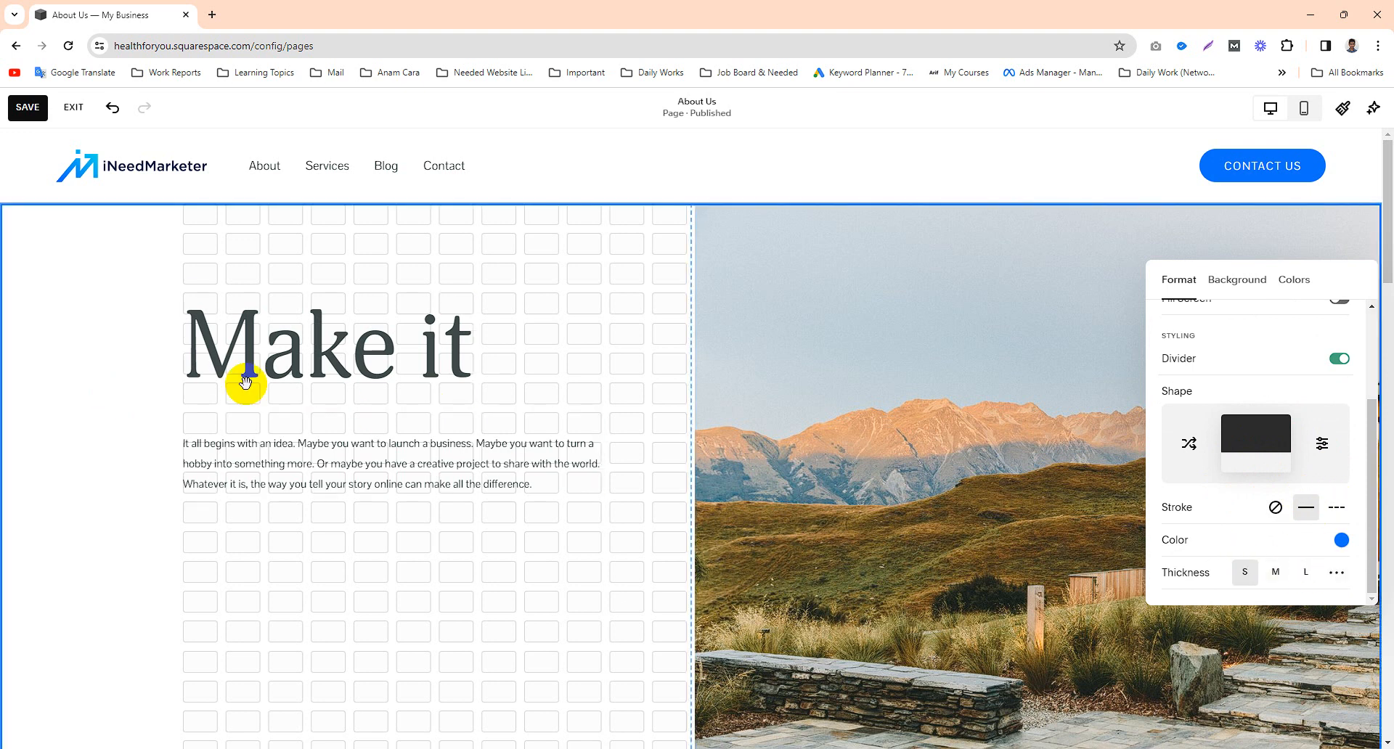
- Move the paragraph block and the "Make it" heading down two grid rows in the first section
{"action": "left_click", "coordinate": [325, 472]}
{"action": "left_click_drag", "start_coordinate": [324, 472], "coordinate": [320, 533]}
{"action": "left_click_drag", "start_coordinate": [357, 354], "coordinate": [358, 411]}
{"action": "left_click", "coordinate": [56, 456]}
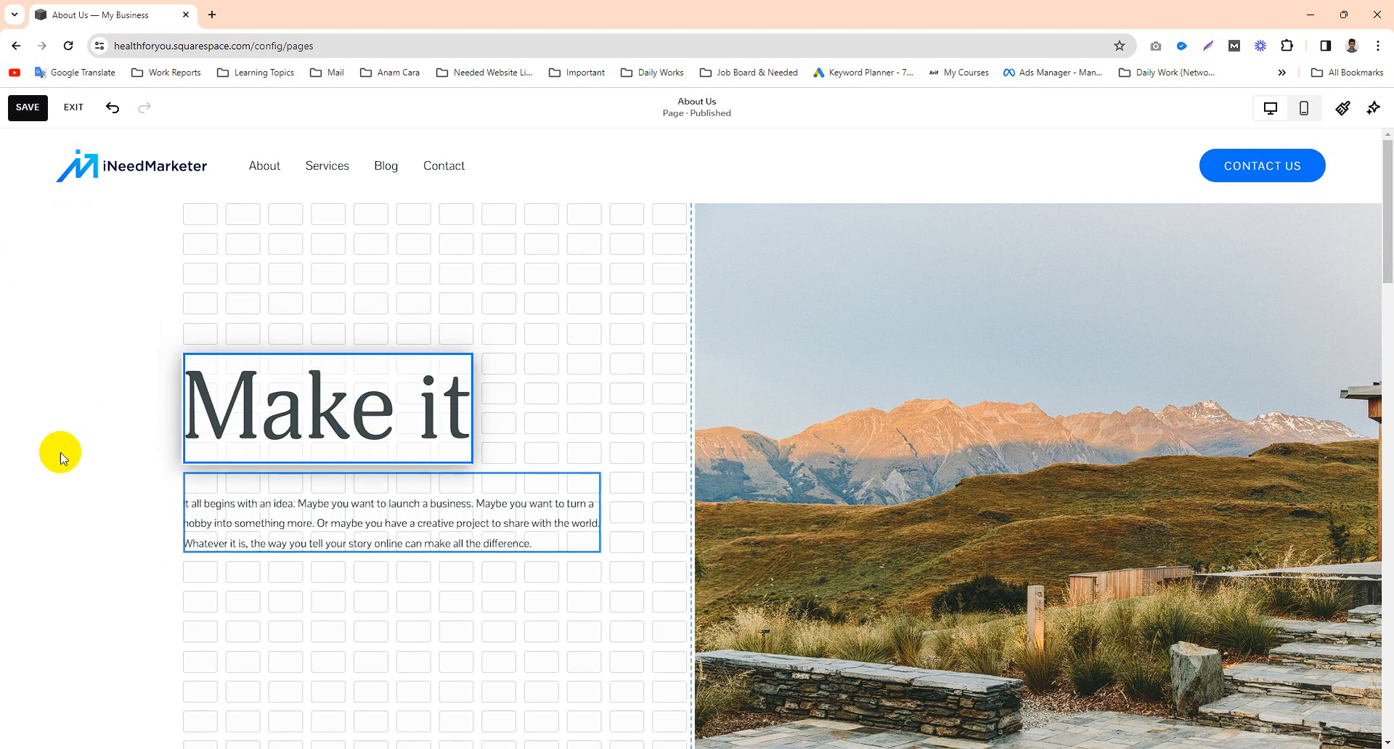
- Lower the paragraph and the "Make it" heading by two more grid rows, towards the section's vertical middle
{"action": "scroll", "coordinate": [809, 360], "scroll_direction": "down", "scroll_amount": 1}
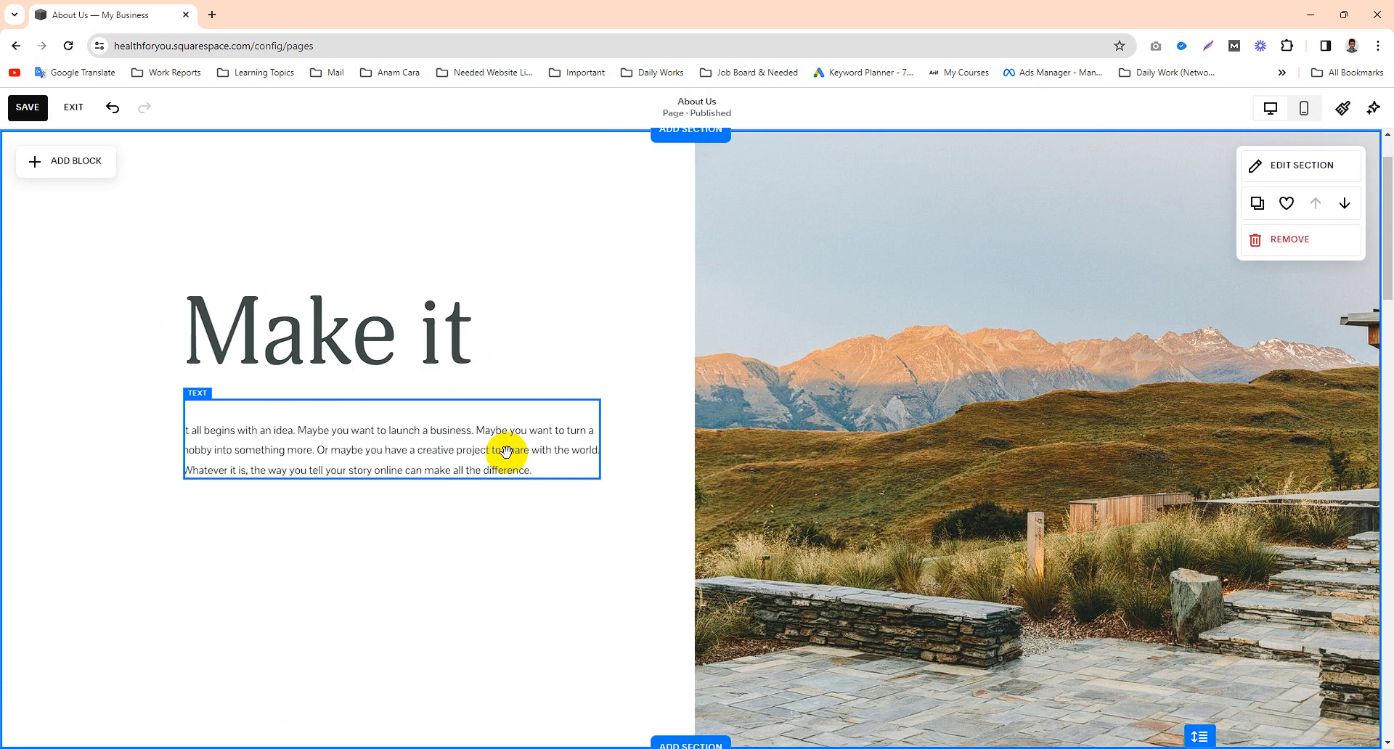
{"action": "scroll", "coordinate": [653, 498], "scroll_direction": "down", "scroll_amount": 1}
{"action": "scroll", "coordinate": [625, 475], "scroll_direction": "up", "scroll_amount": 2}
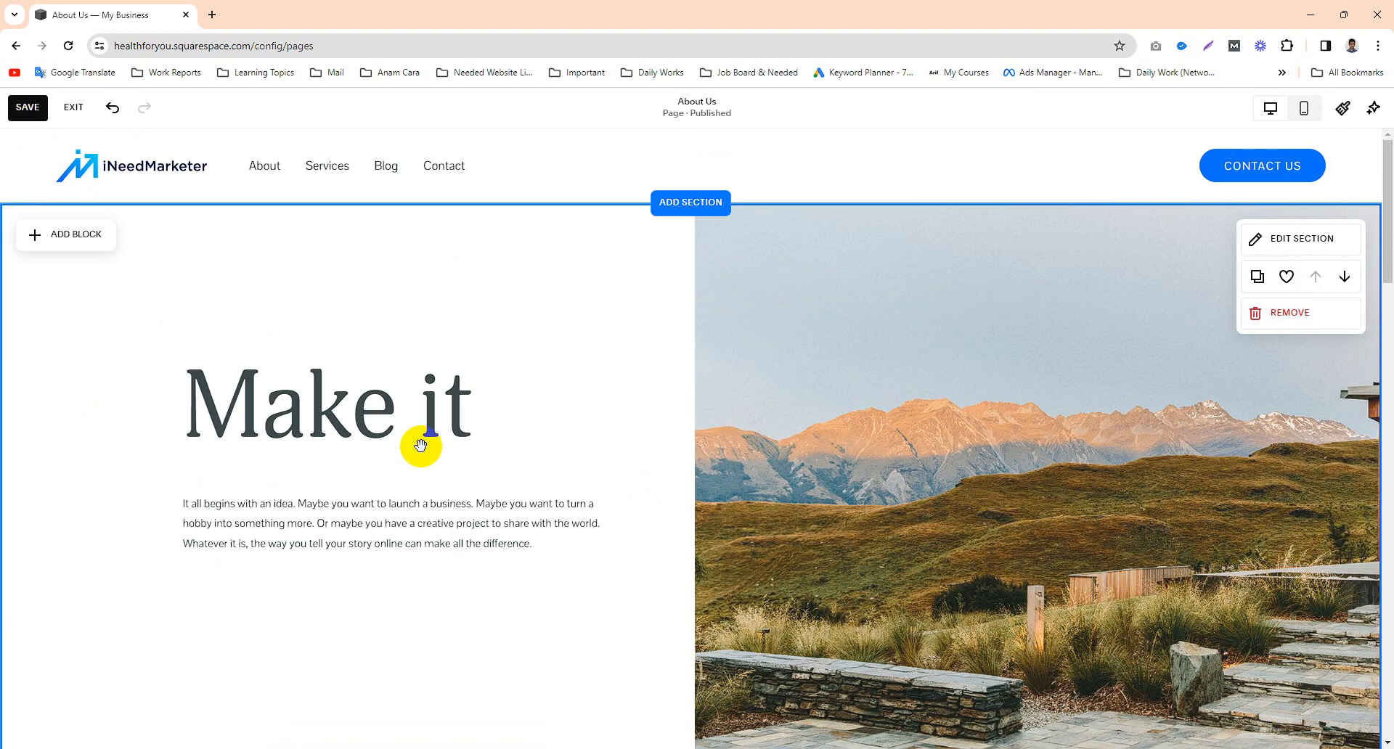
{"action": "left_click_drag", "start_coordinate": [367, 528], "coordinate": [369, 583]}
{"action": "left_click_drag", "start_coordinate": [389, 417], "coordinate": [387, 467]}
- Raise the "Make it" heading and the paragraph block beneath it by one grid row each
{"action": "scroll", "coordinate": [532, 349], "scroll_direction": "down", "scroll_amount": 2}
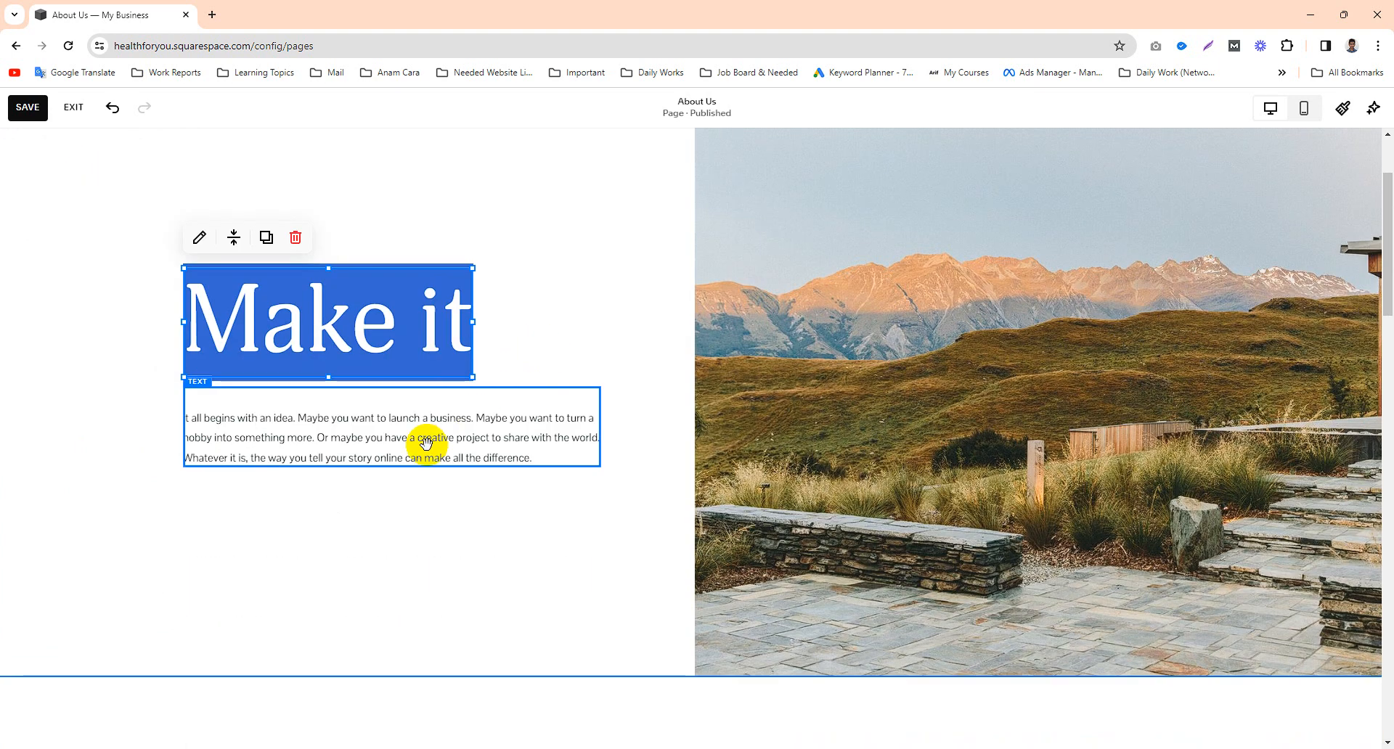
{"action": "scroll", "coordinate": [457, 401], "scroll_direction": "up", "scroll_amount": 1}
{"action": "left_click", "coordinate": [381, 392]}
{"action": "left_click", "coordinate": [425, 231]}
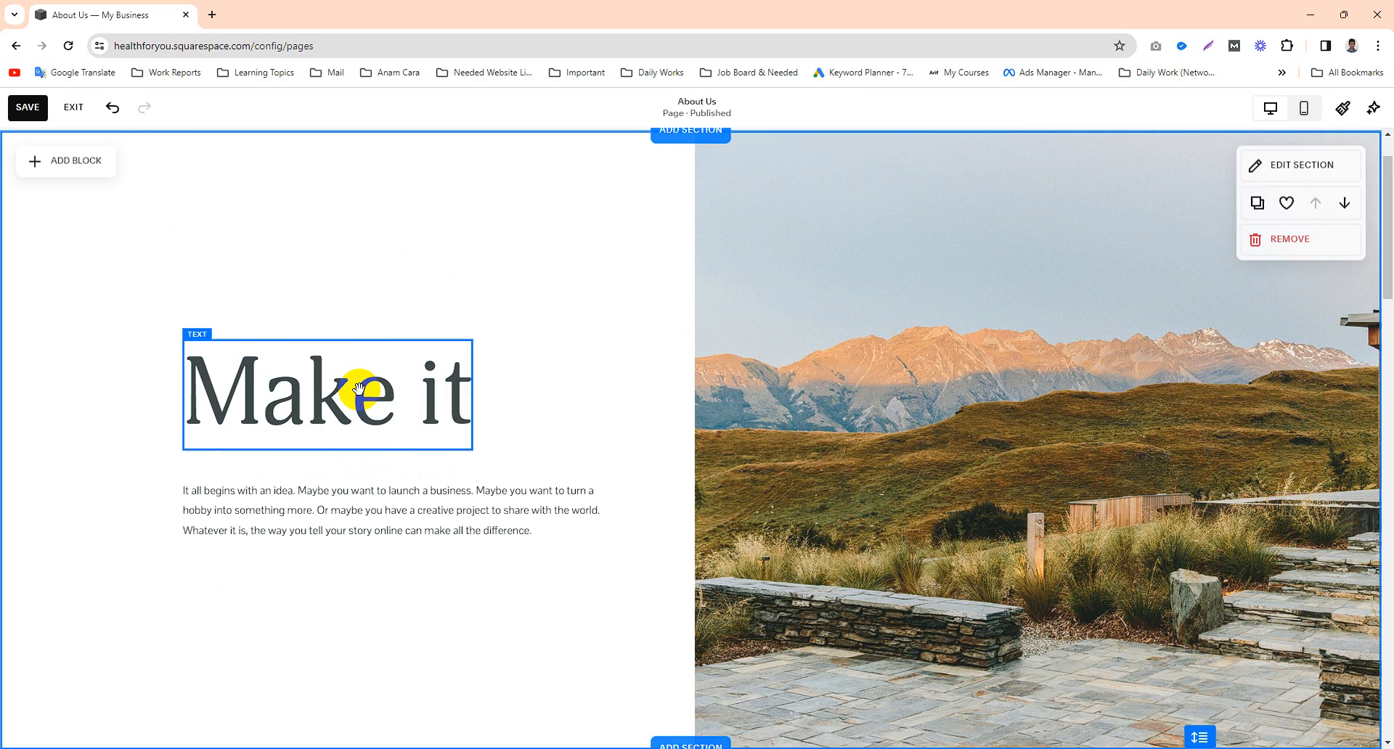
{"action": "left_click_drag", "start_coordinate": [359, 390], "coordinate": [352, 366]}
{"action": "left_click", "coordinate": [424, 498]}
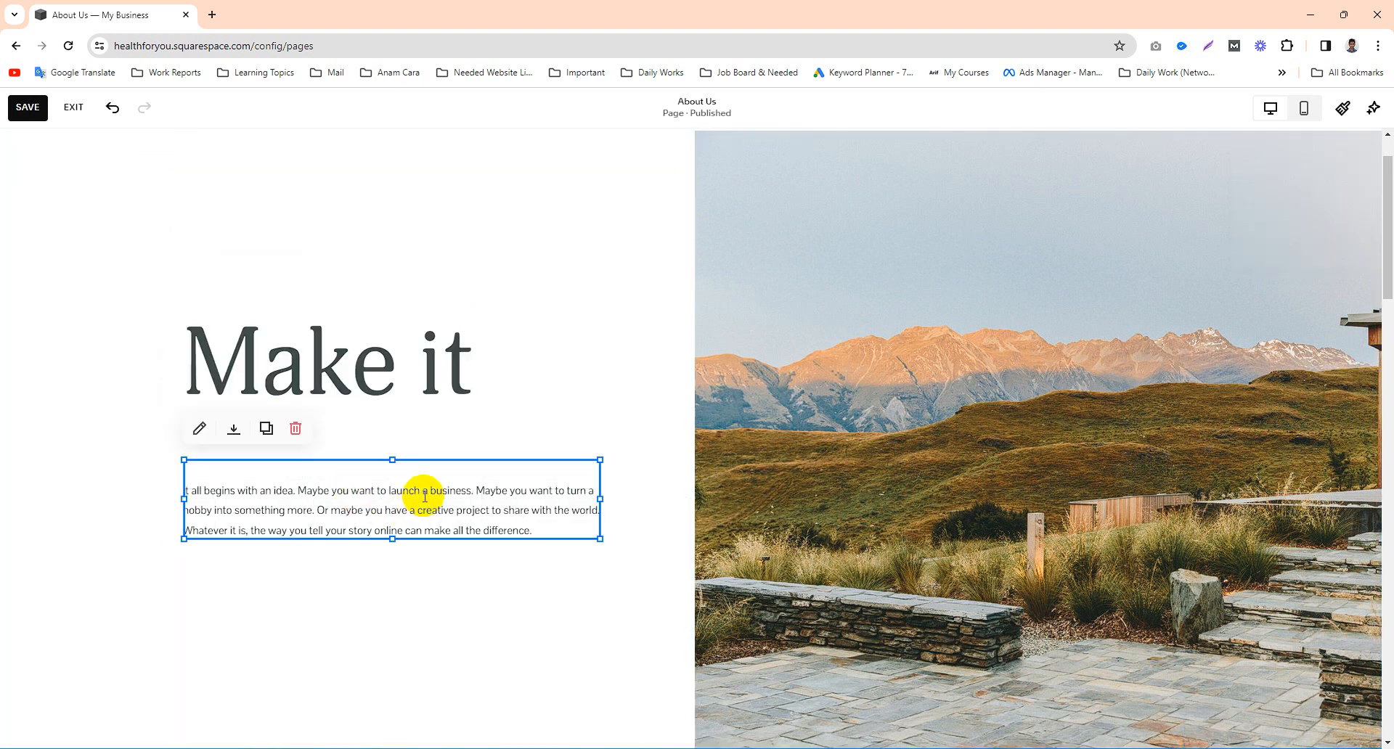
{"action": "left_click_drag", "start_coordinate": [429, 462], "coordinate": [432, 432]}
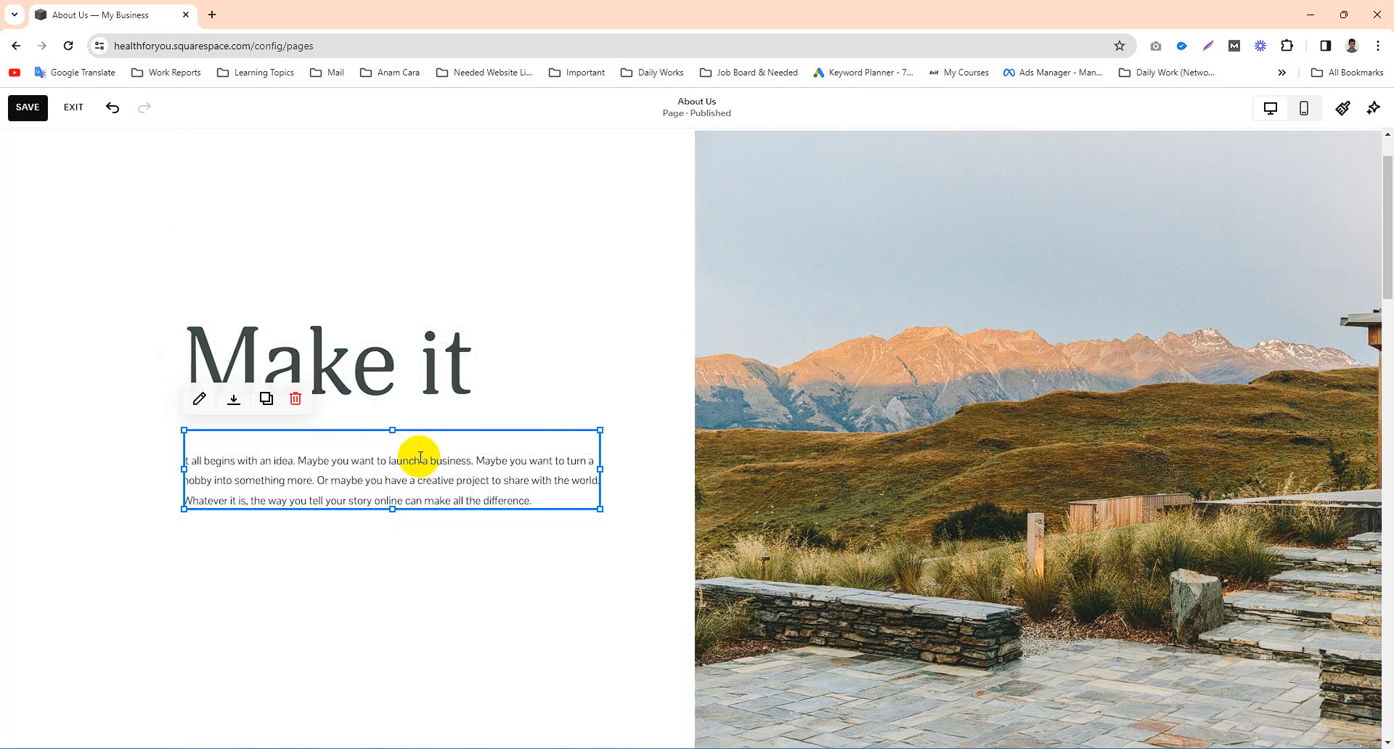
- Select the whole paragraph beneath the "Make it" heading, try the Paragraph 2 style, and set it to Paragraph 1
{"action": "left_click", "coordinate": [417, 458]}
{"action": "triple_click", "coordinate": [430, 487]}
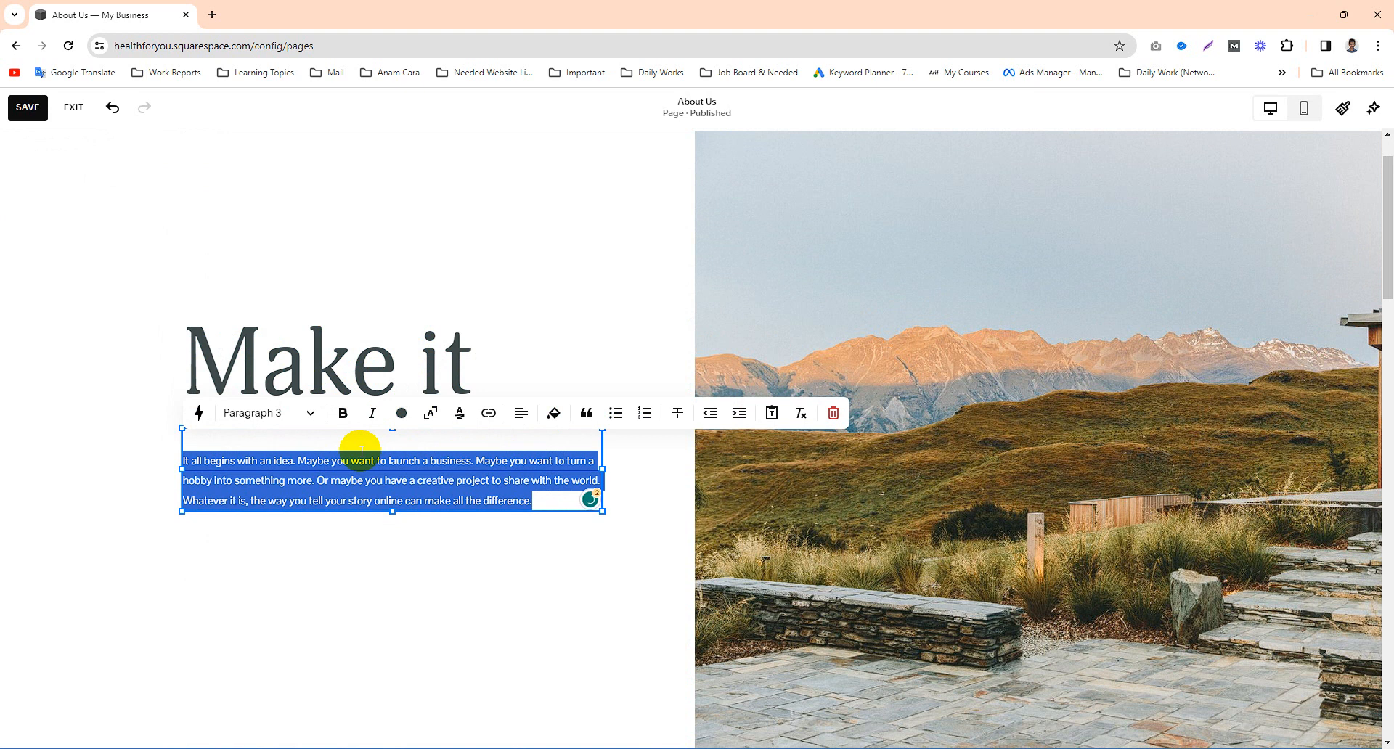
{"action": "left_click", "coordinate": [308, 415]}
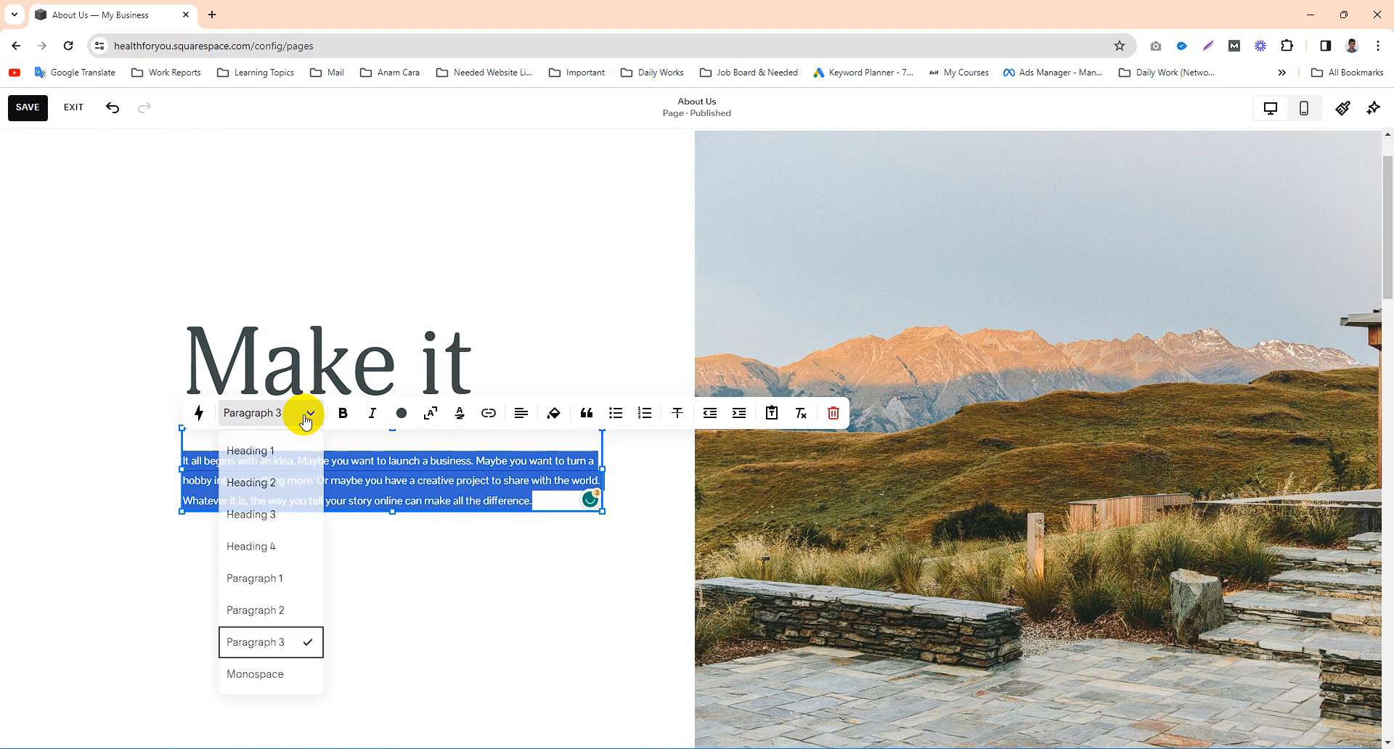
{"action": "left_click", "coordinate": [267, 610]}
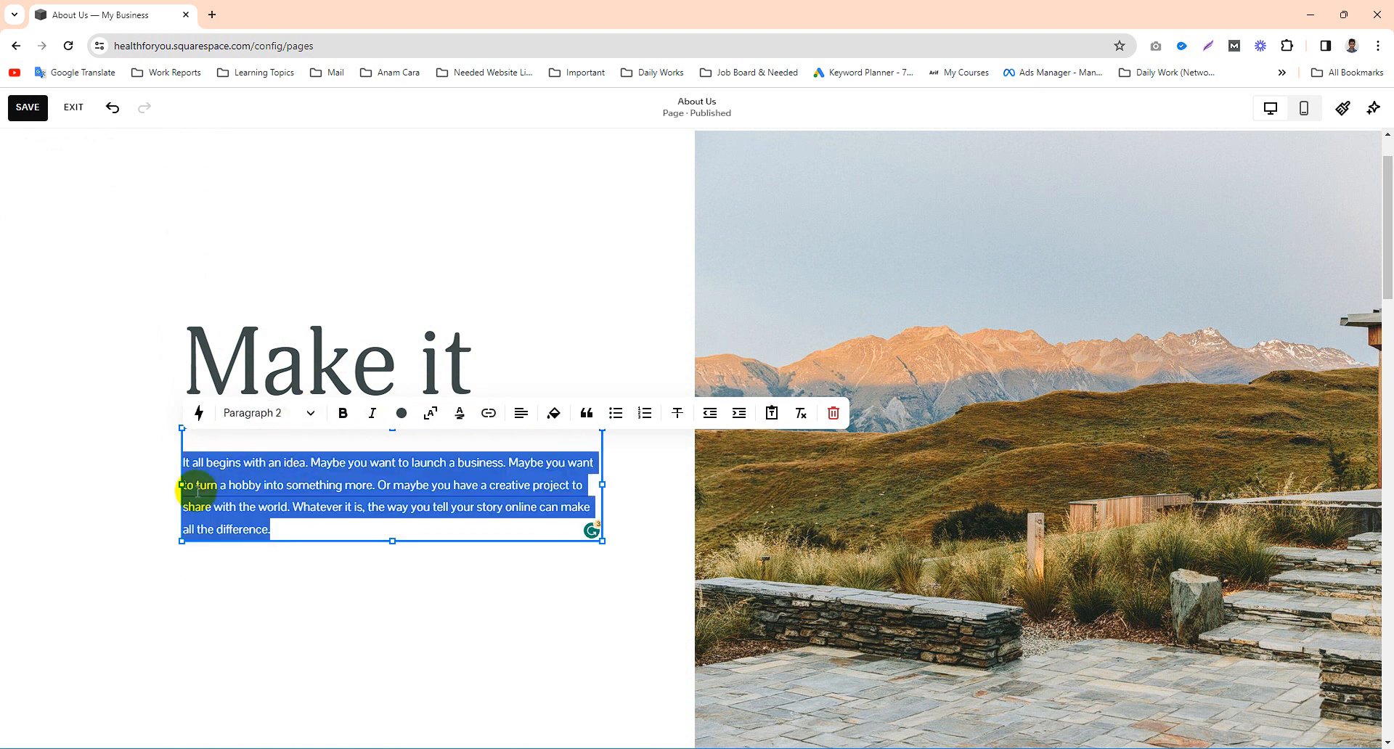
{"action": "left_click", "coordinate": [290, 415]}
{"action": "left_click", "coordinate": [269, 592]}
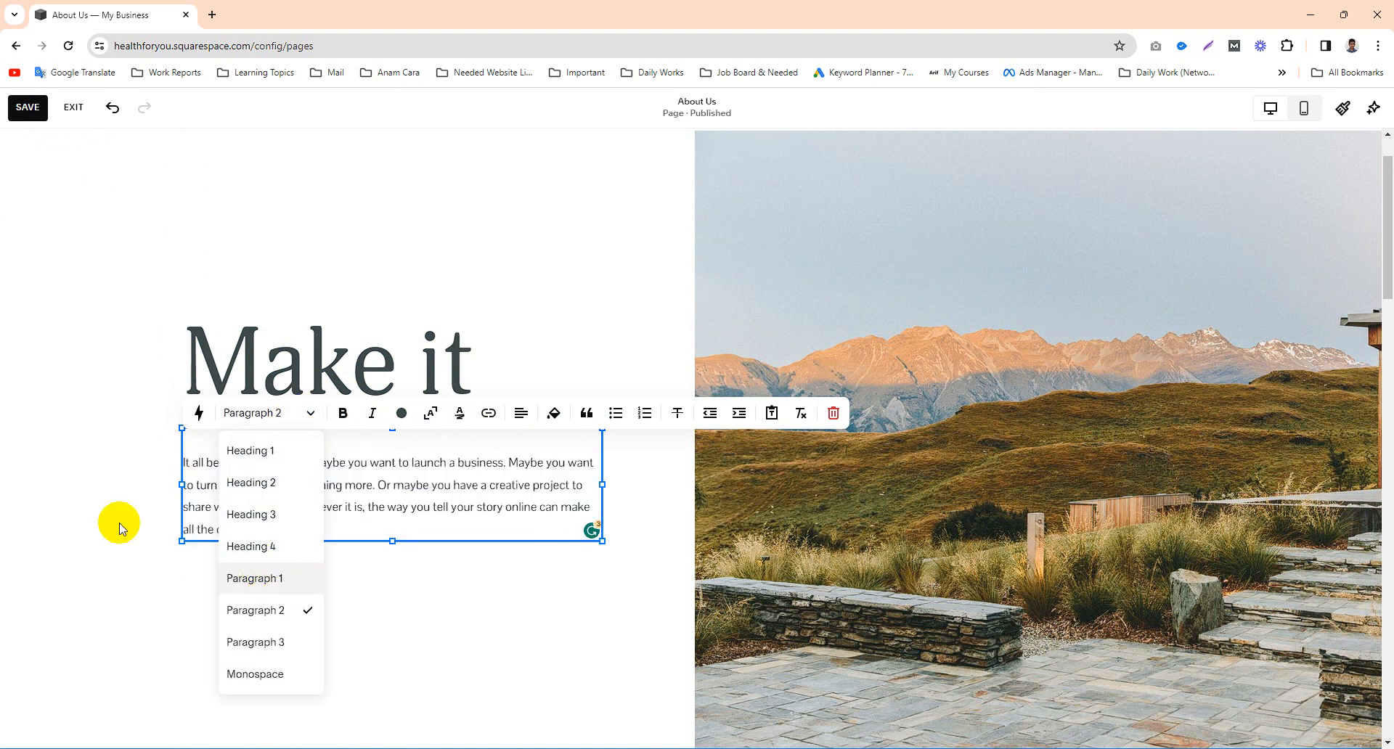
{"action": "left_click", "coordinate": [63, 438]}
- Shift the "Make it" heading and the enlarged paragraph up one grid row to rebalance the section
{"action": "scroll", "coordinate": [203, 352], "scroll_direction": "up", "scroll_amount": 1}
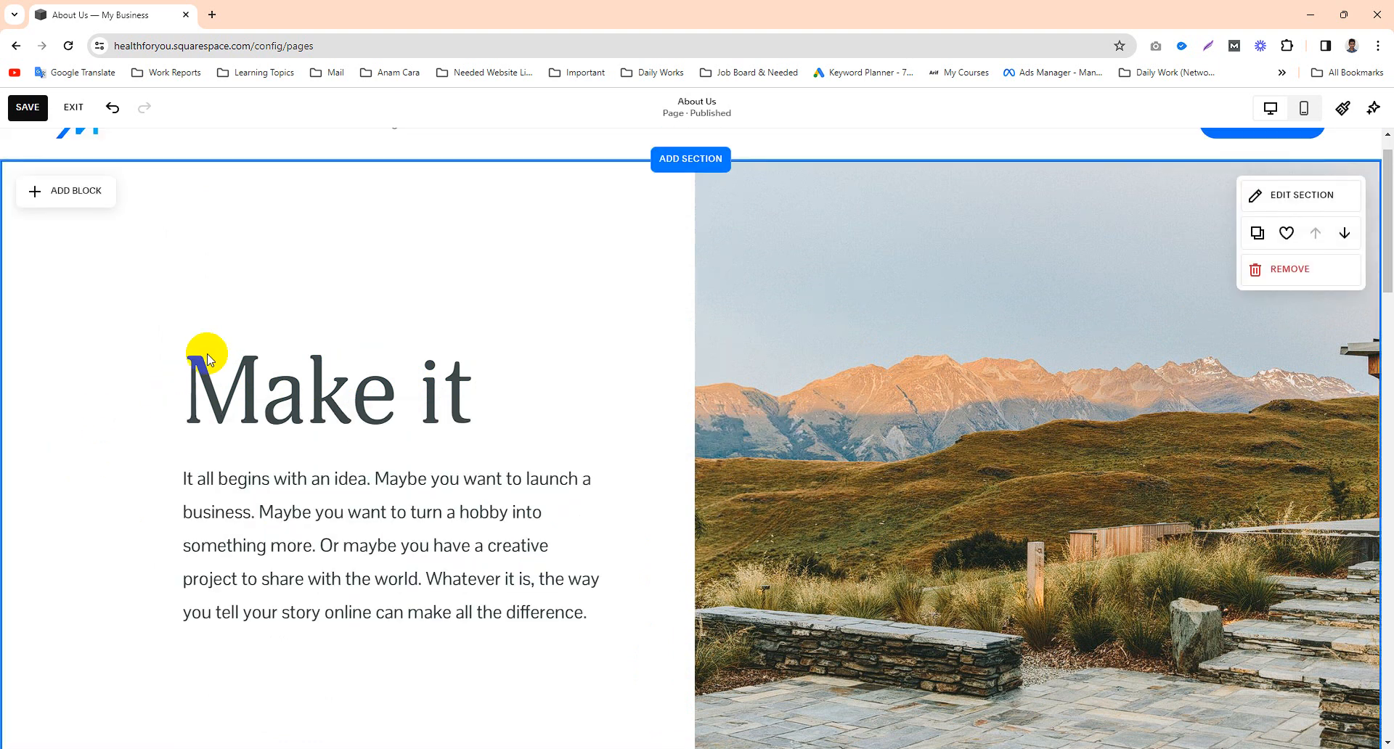
{"action": "scroll", "coordinate": [483, 289], "scroll_direction": "down", "scroll_amount": 4}
{"action": "scroll", "coordinate": [398, 307], "scroll_direction": "up", "scroll_amount": 3}
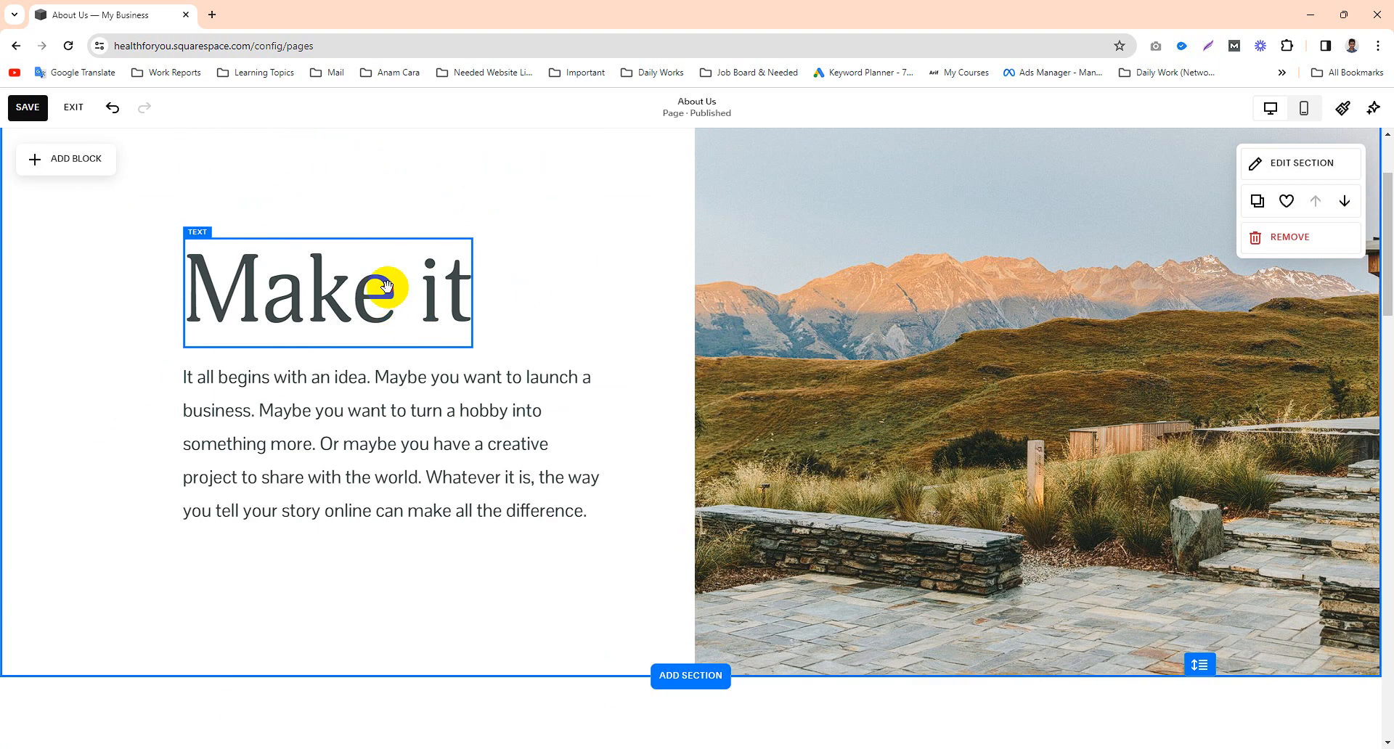
{"action": "left_click_drag", "start_coordinate": [386, 287], "coordinate": [379, 257]}
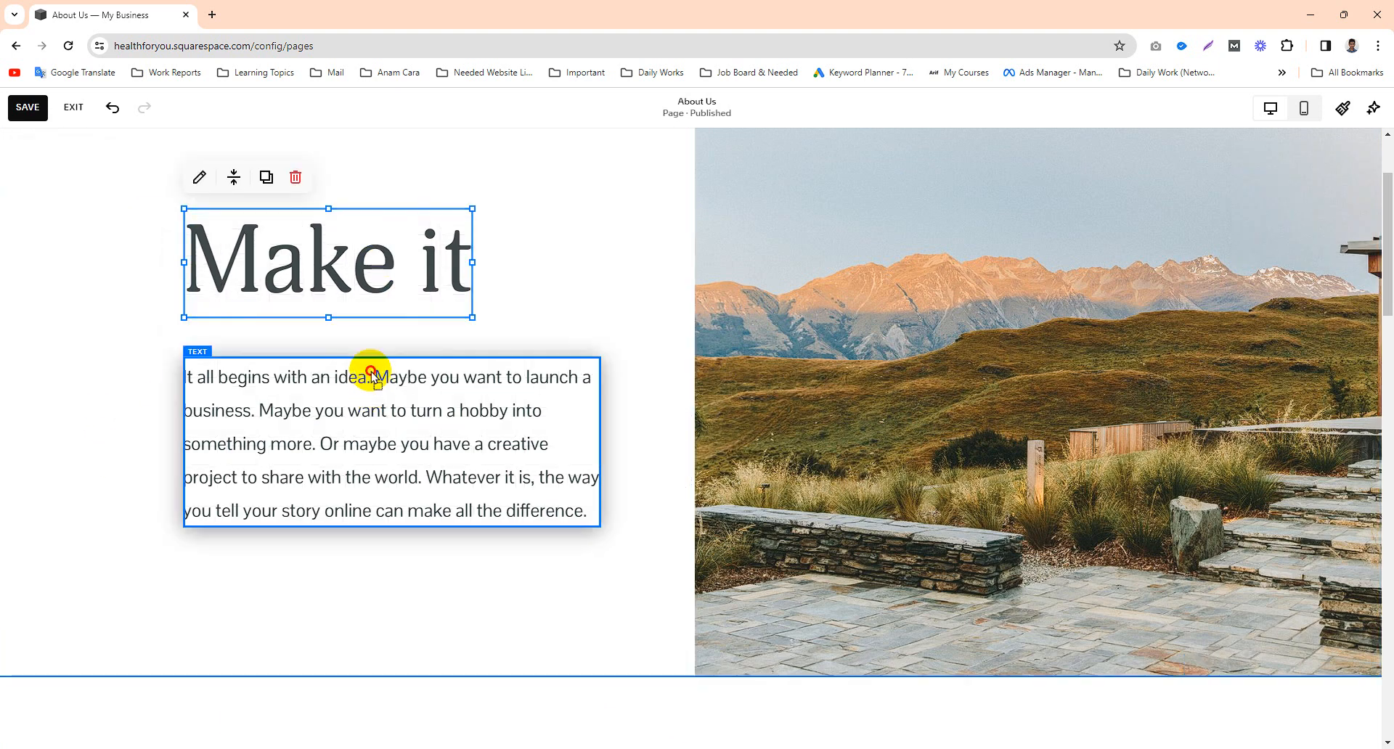
{"action": "left_click_drag", "start_coordinate": [371, 373], "coordinate": [369, 367]}
{"action": "left_click", "coordinate": [125, 436]}
- Examine the overlapping image blocks in the second section and view the larger image's content settings
{"action": "scroll", "coordinate": [120, 444], "scroll_direction": "up", "scroll_amount": 1}
{"action": "scroll", "coordinate": [623, 413], "scroll_direction": "down", "scroll_amount": 4}
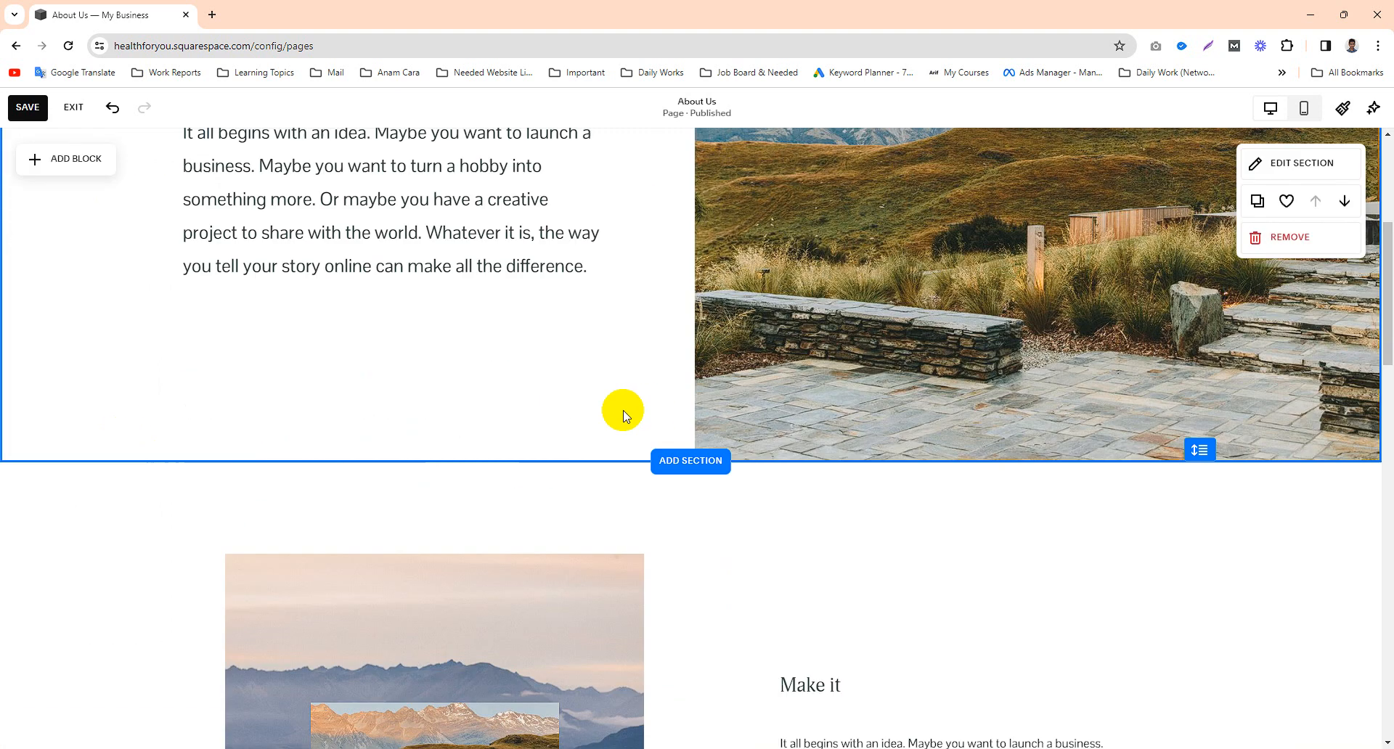
{"action": "scroll", "coordinate": [623, 414], "scroll_direction": "down", "scroll_amount": 4}
{"action": "scroll", "coordinate": [509, 378], "scroll_direction": "down", "scroll_amount": 2}
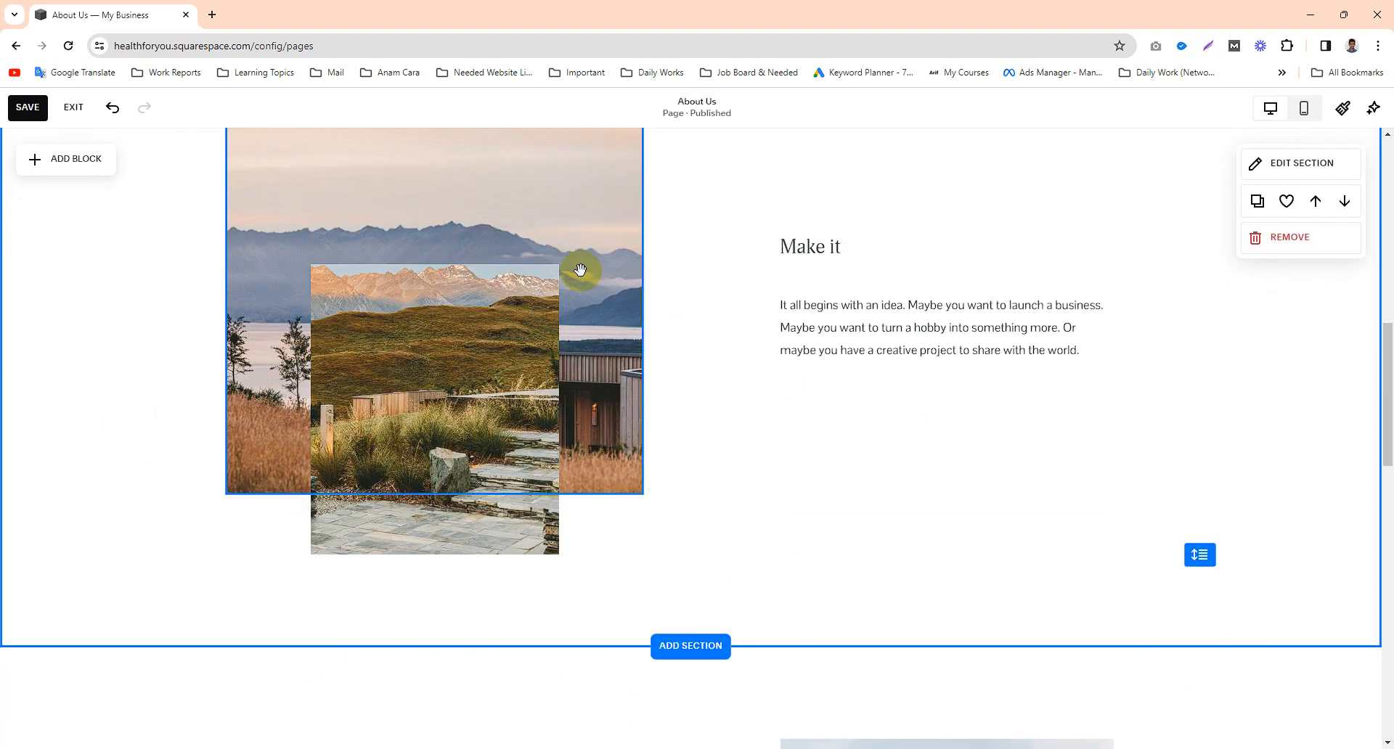
{"action": "left_click", "coordinate": [581, 270]}
{"action": "scroll", "coordinate": [449, 344], "scroll_direction": "up", "scroll_amount": 2}
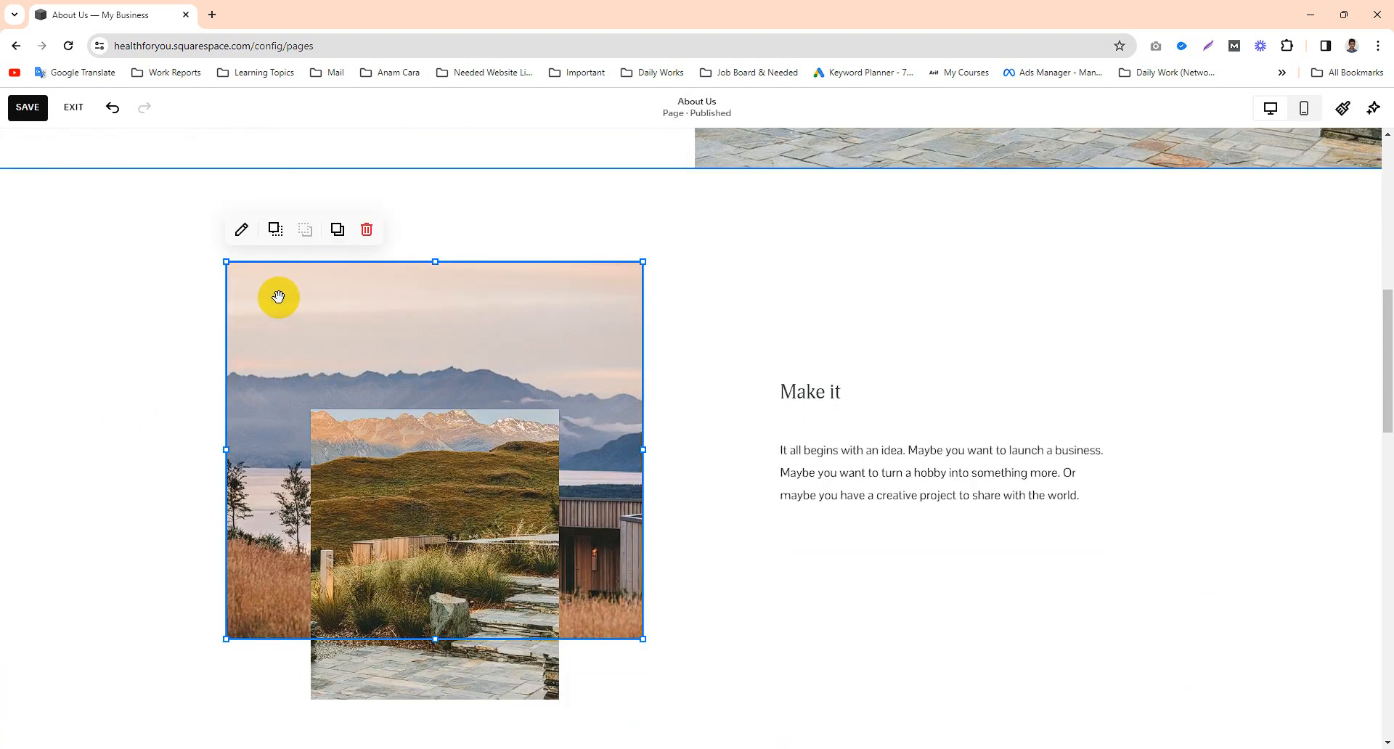
{"action": "left_click", "coordinate": [242, 239]}
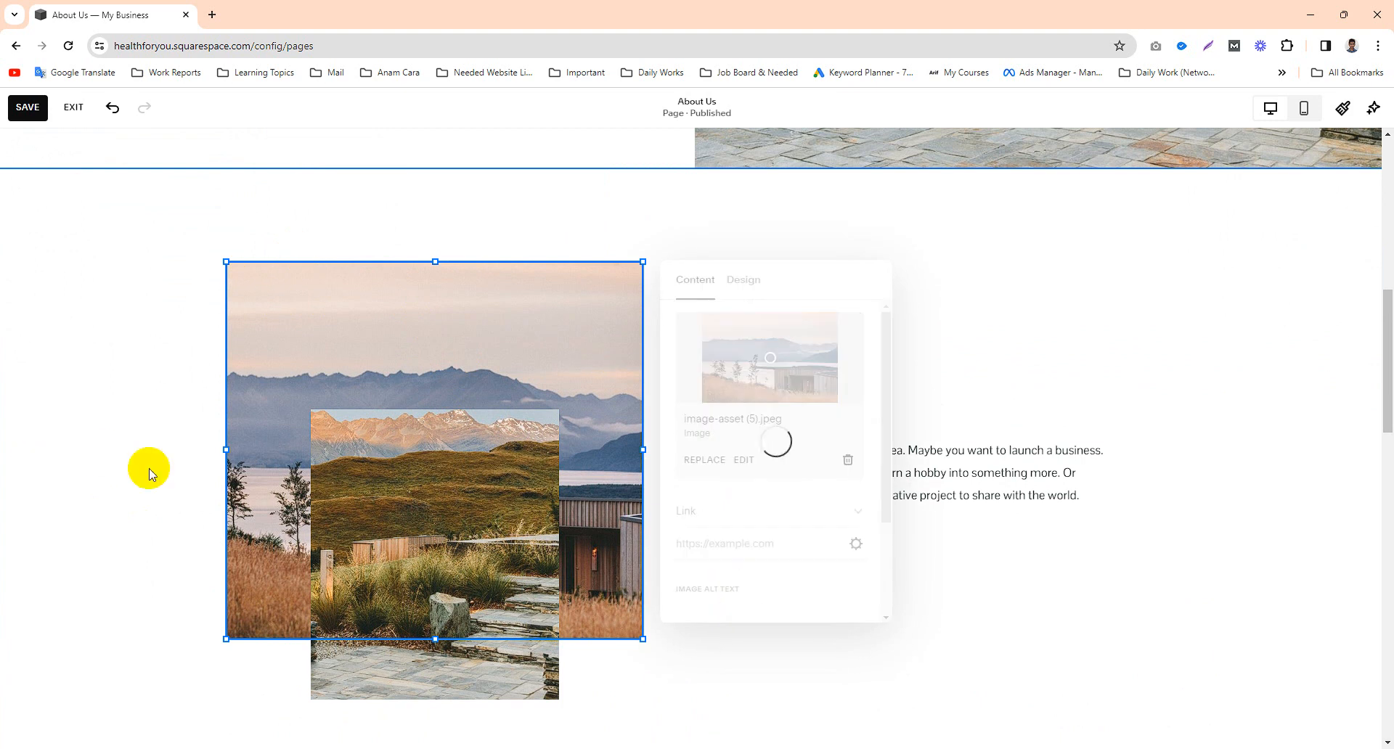
{"action": "left_click", "coordinate": [363, 482]}
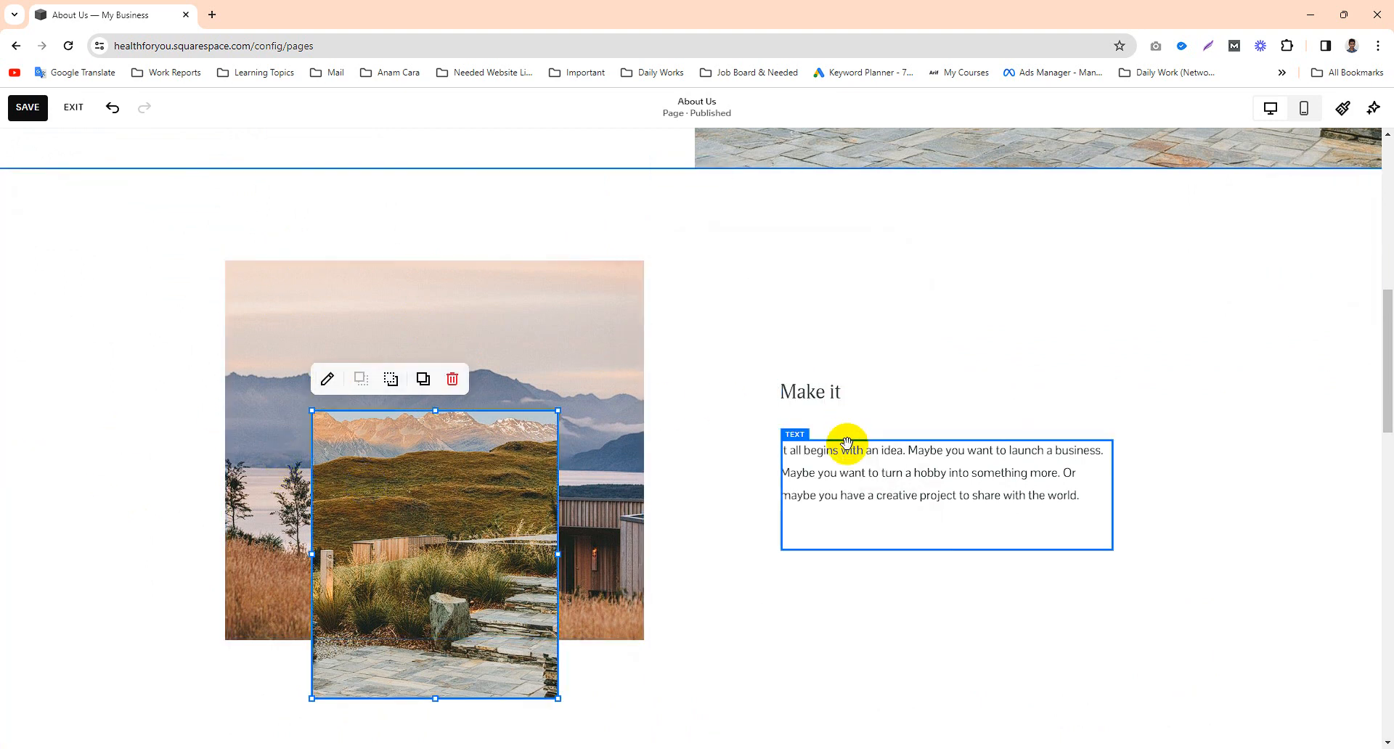
- Open the first question of the frequently asked questions accordion block for editing
{"action": "scroll", "coordinate": [756, 484], "scroll_direction": "down", "scroll_amount": 9}
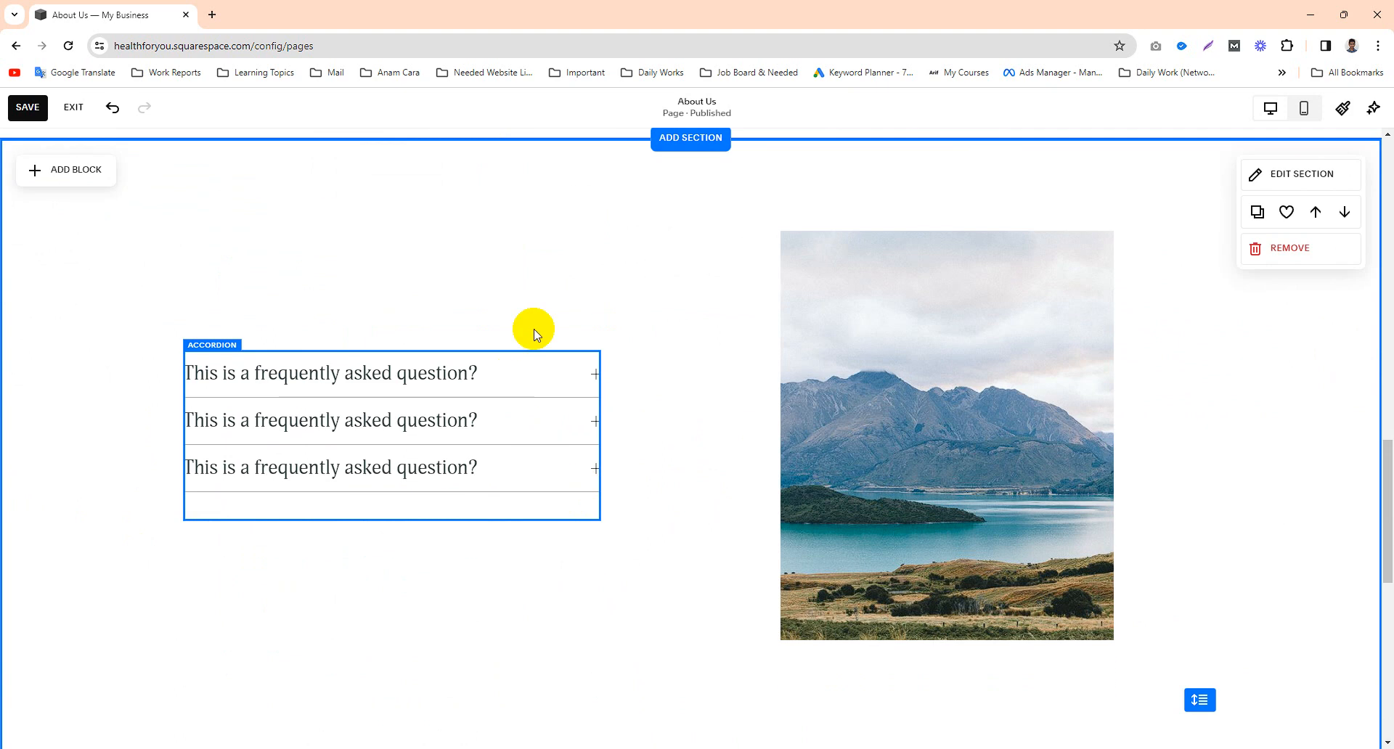
{"action": "left_click", "coordinate": [293, 375]}
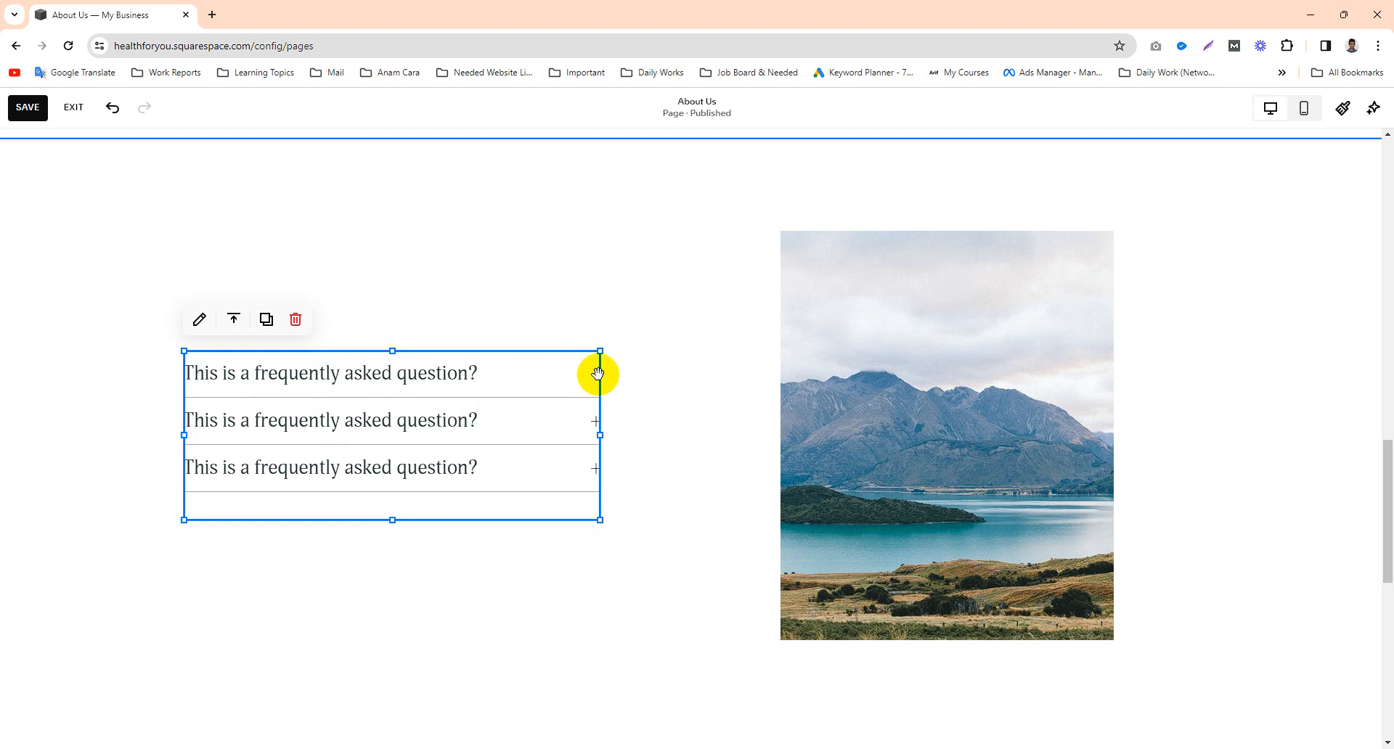
{"action": "left_click", "coordinate": [200, 320]}
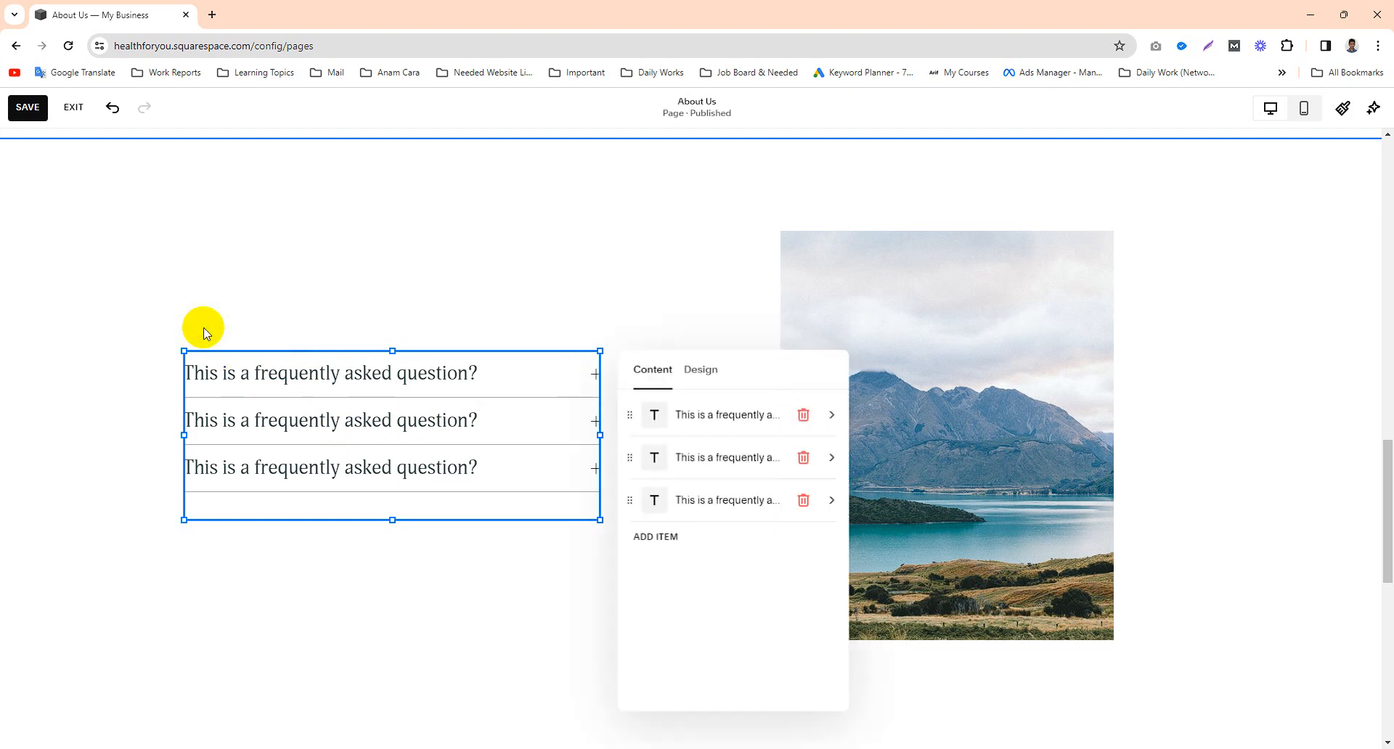
{"action": "left_click", "coordinate": [719, 419]}
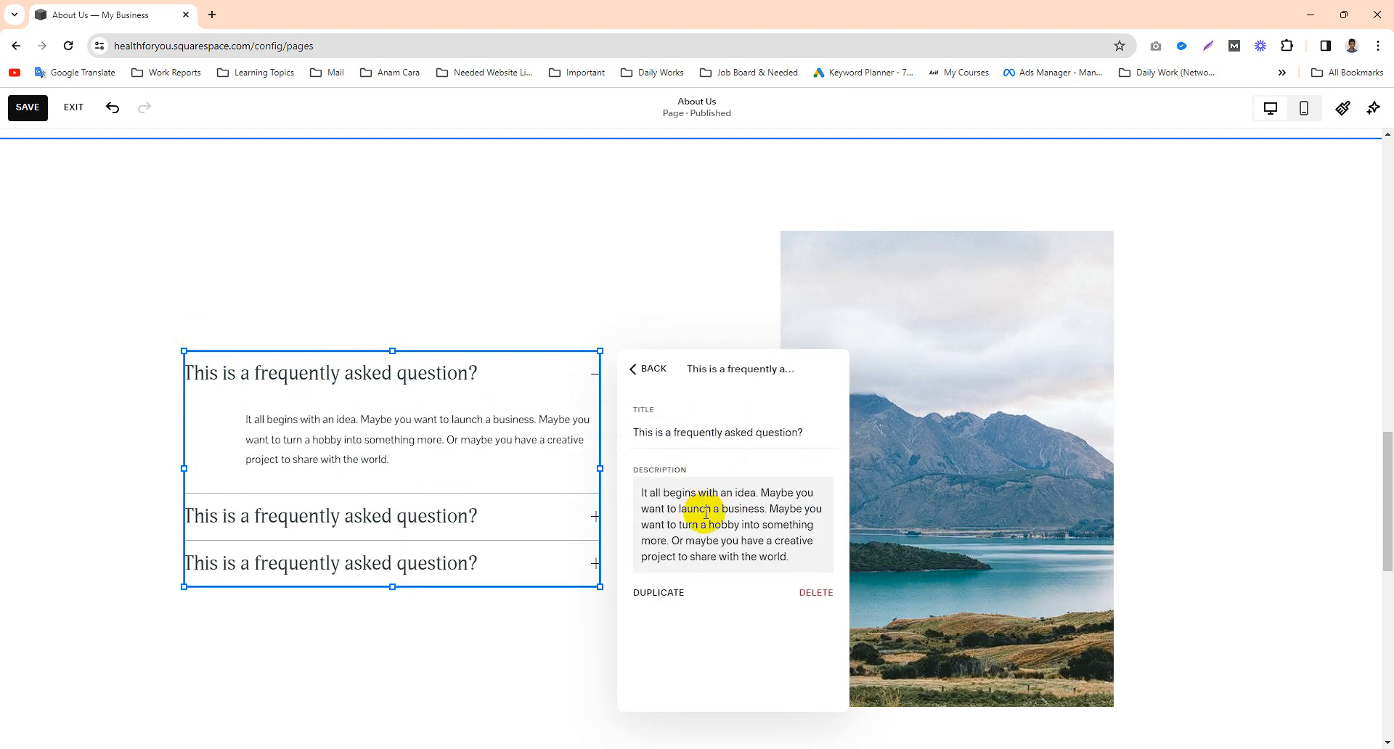
- Examine the title and description settings of the first two questions in the frequently asked questions accordion
{"action": "left_click", "coordinate": [706, 513]}
{"action": "left_click", "coordinate": [639, 373]}
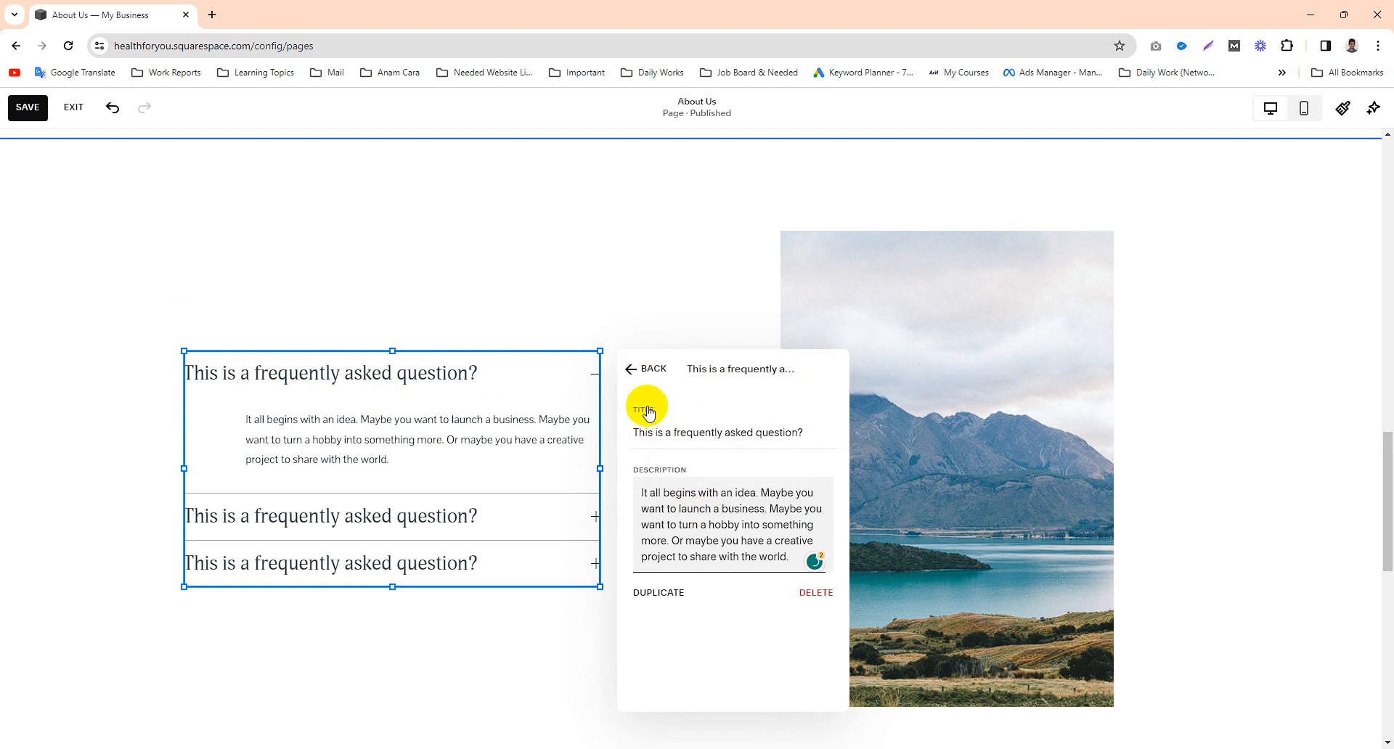
{"action": "left_click", "coordinate": [714, 477]}
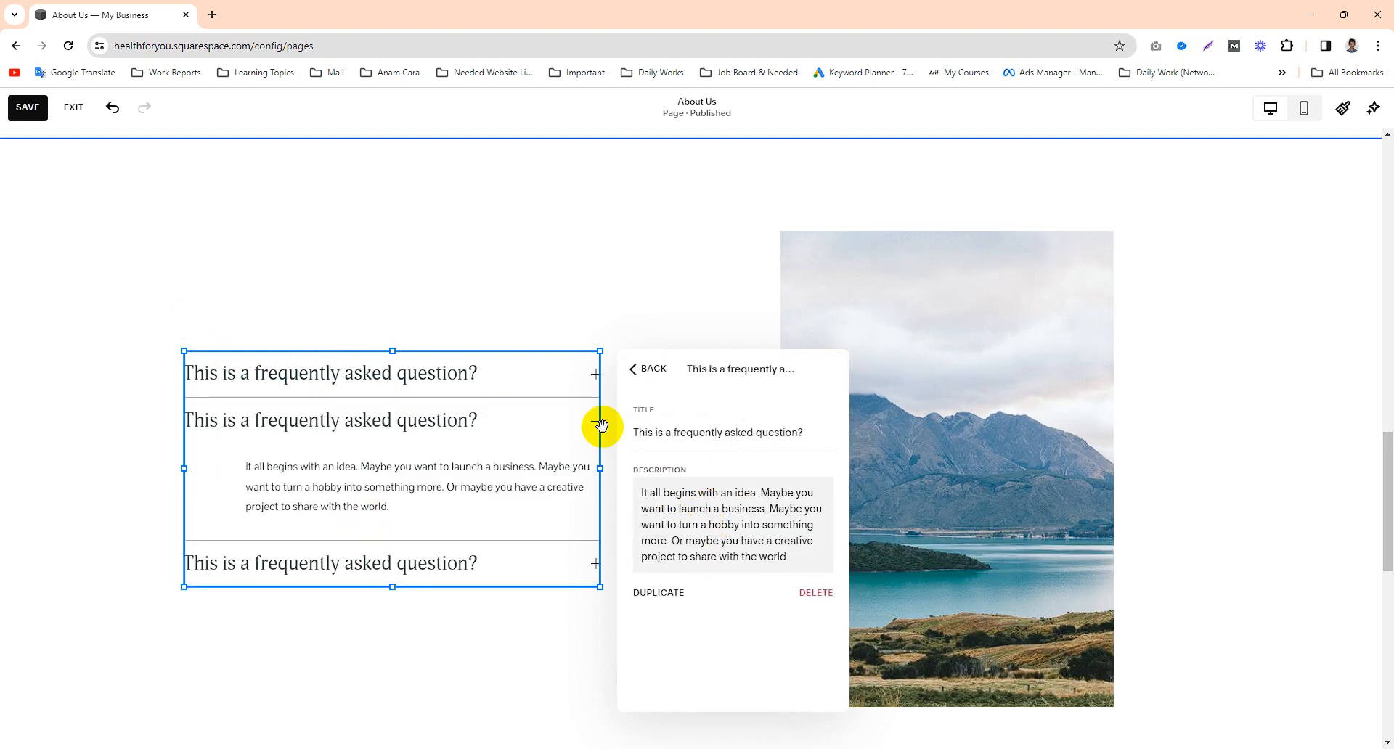
{"action": "left_click", "coordinate": [639, 372]}
- Review the About Us page down to the footer, save it and return to the pages list
{"action": "scroll", "coordinate": [535, 570], "scroll_direction": "down", "scroll_amount": 8}
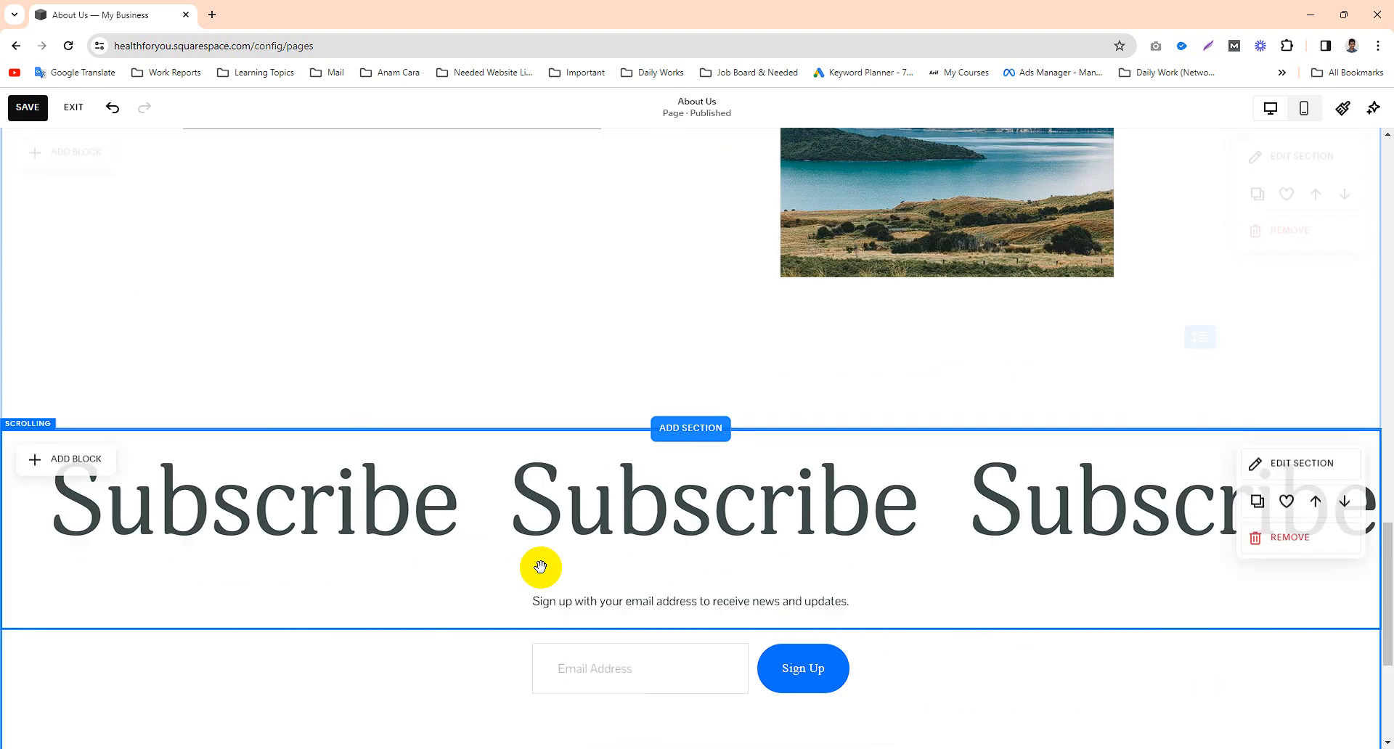
{"action": "scroll", "coordinate": [562, 532], "scroll_direction": "up", "scroll_amount": 4}
{"action": "scroll", "coordinate": [561, 532], "scroll_direction": "down", "scroll_amount": 4}
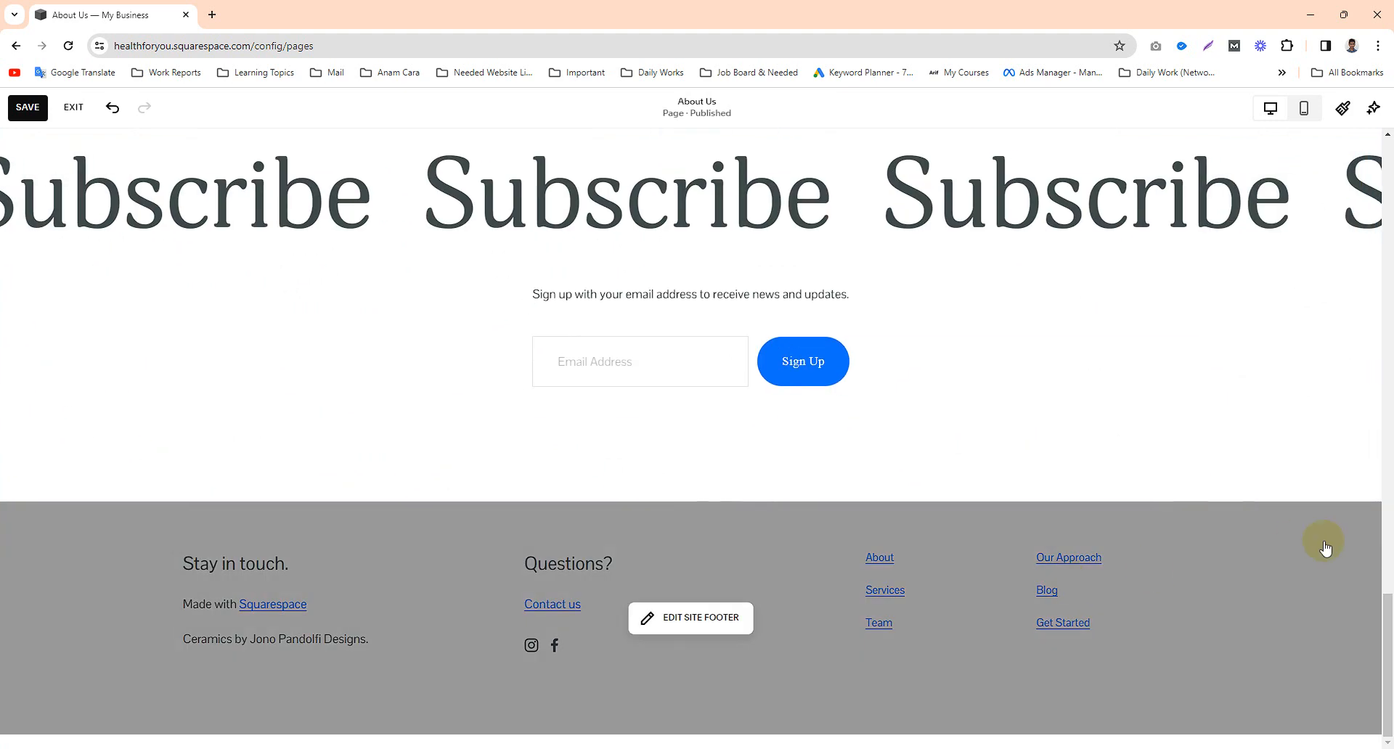
{"action": "scroll", "coordinate": [1387, 304], "scroll_direction": "up", "scroll_amount": 4}
{"action": "scroll", "coordinate": [1387, 303], "scroll_direction": "up", "scroll_amount": 10}
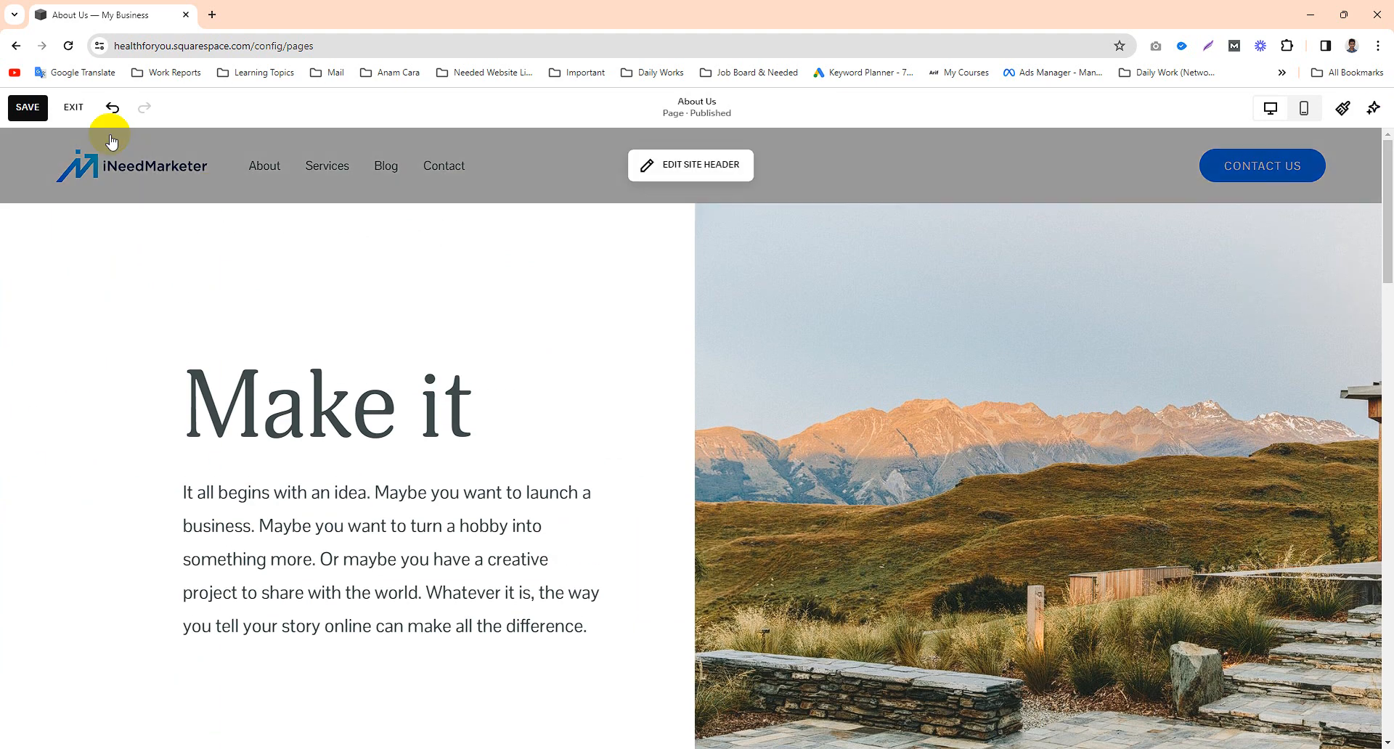
{"action": "left_click", "coordinate": [27, 107]}
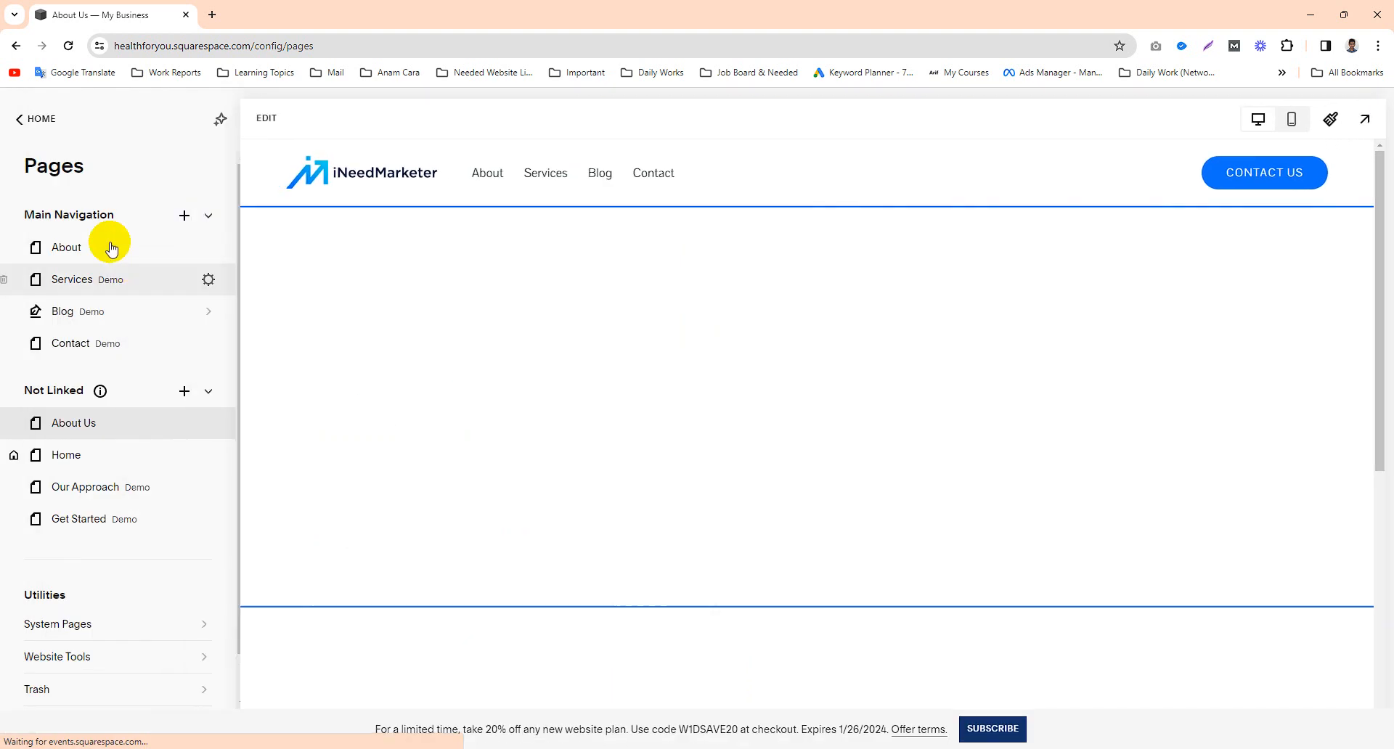
- Move the About Us page to the first place in Main Navigation and the old About page to the end of Not Linked
{"action": "left_click_drag", "start_coordinate": [79, 434], "coordinate": [64, 244]}
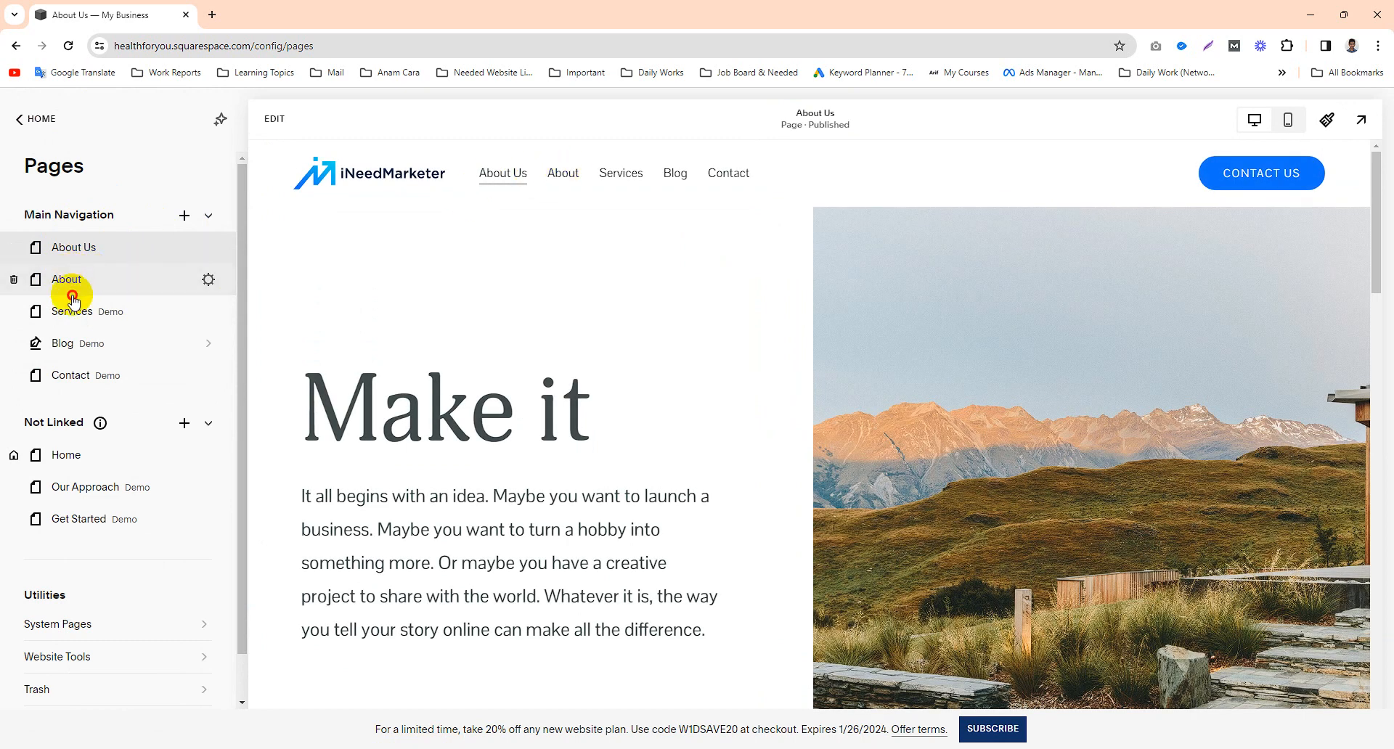
{"action": "left_click_drag", "start_coordinate": [72, 300], "coordinate": [74, 535]}
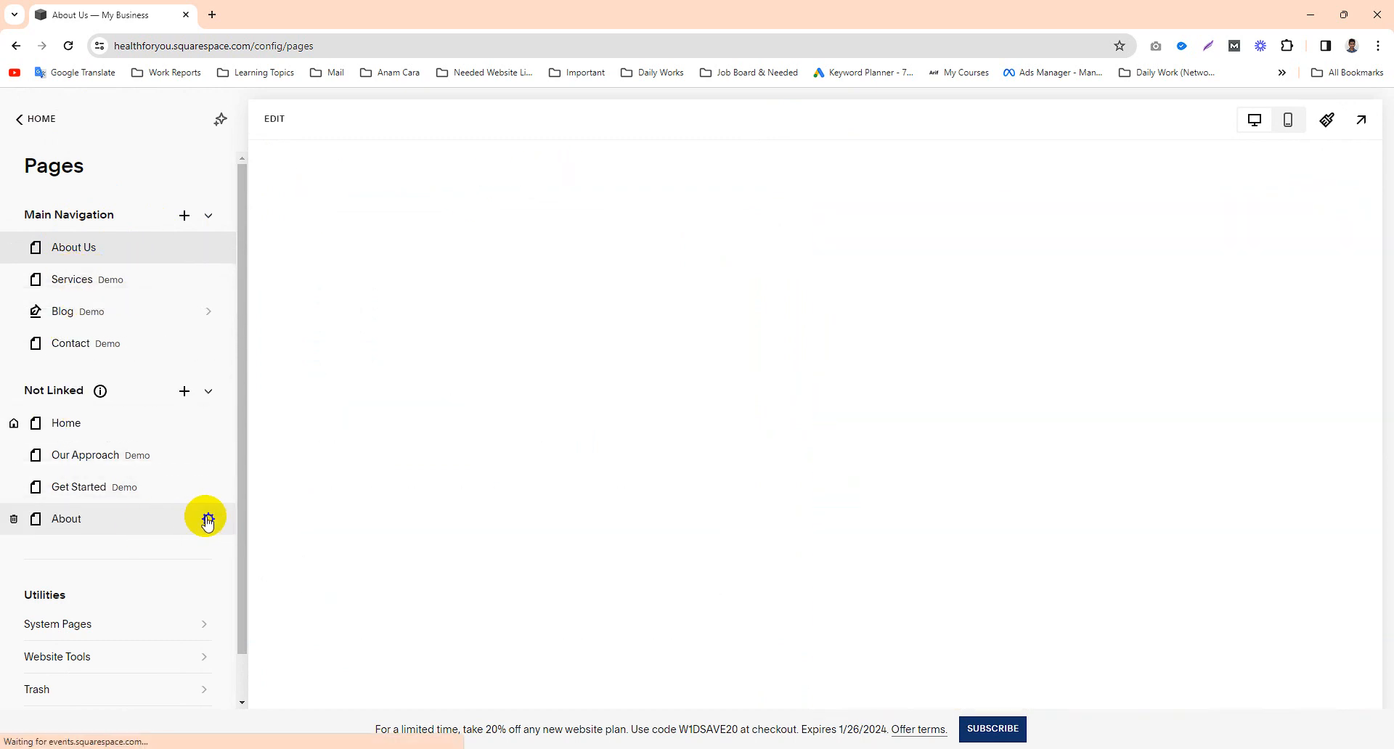
- Disable the old About page in its page settings and save the change
{"action": "left_click", "coordinate": [208, 520]}
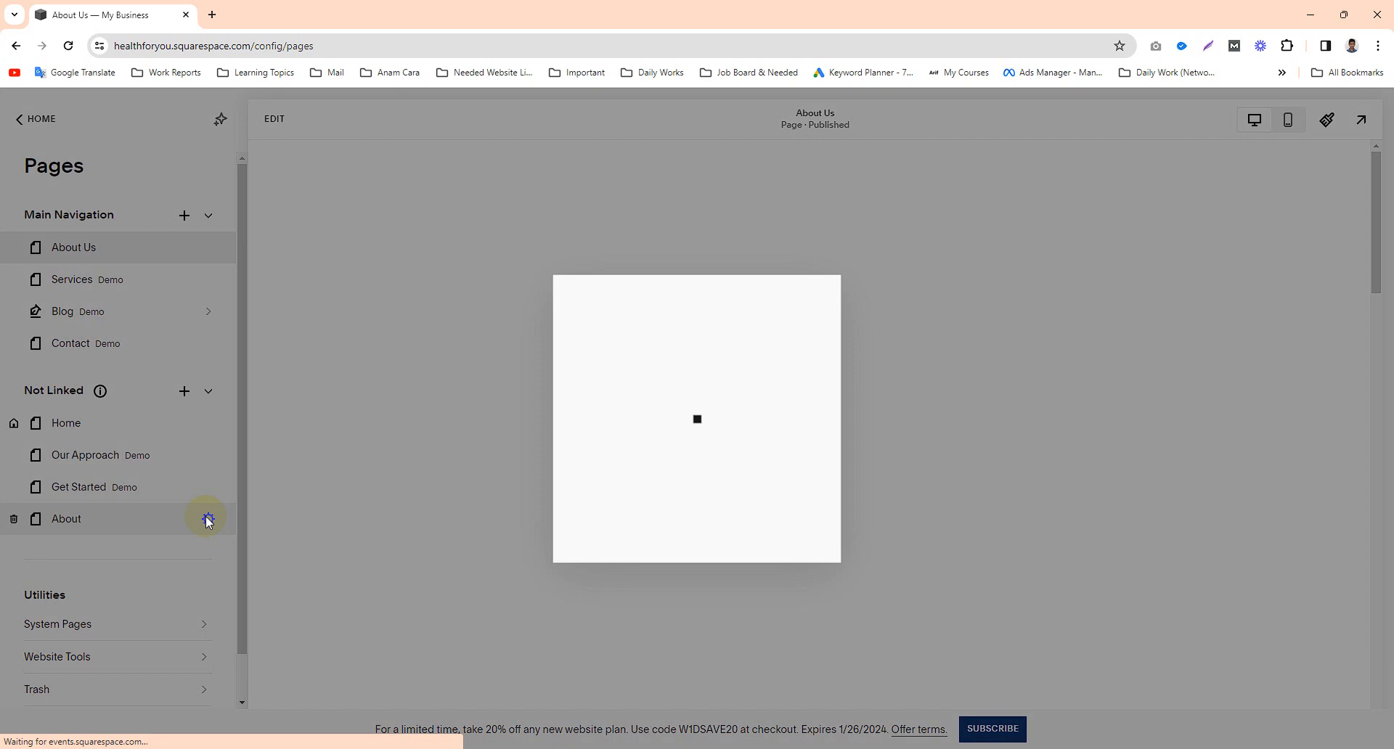
{"action": "scroll", "coordinate": [835, 436], "scroll_direction": "down", "scroll_amount": 2}
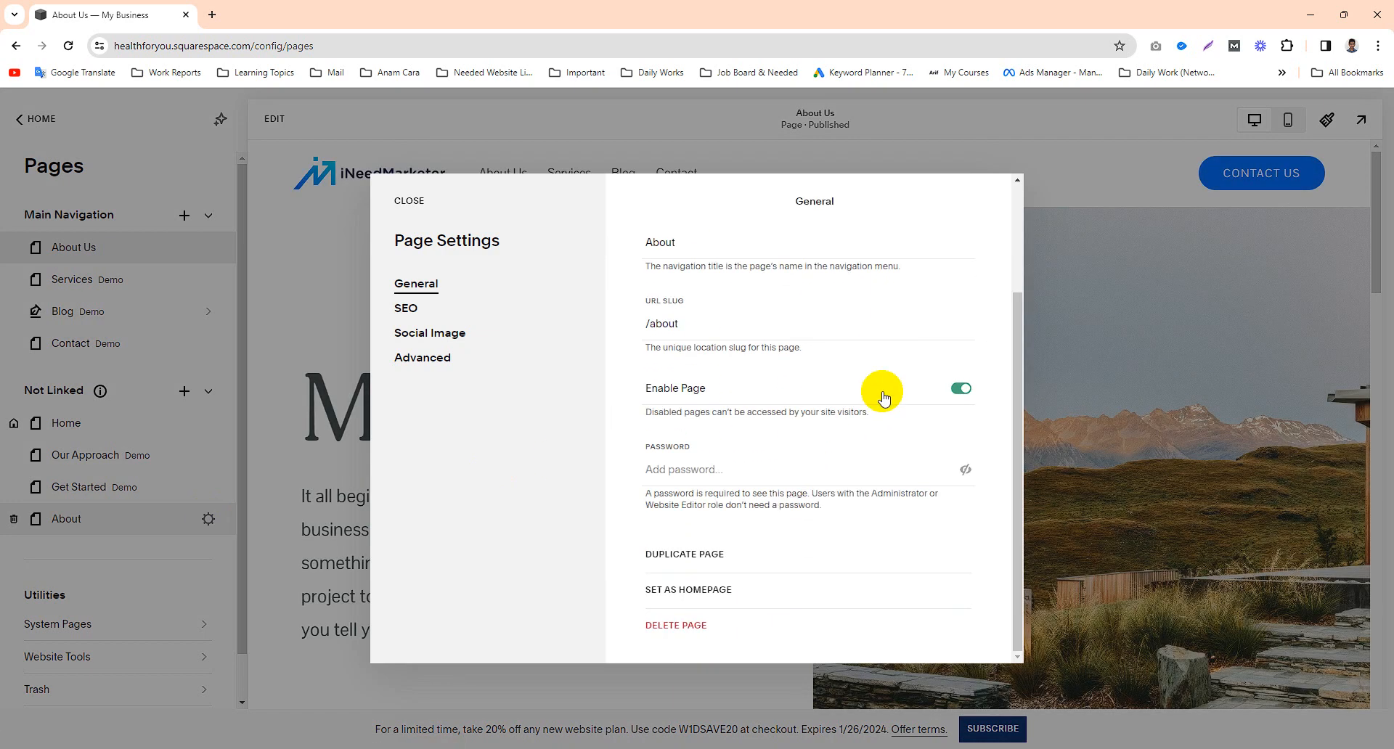
{"action": "left_click", "coordinate": [957, 391]}
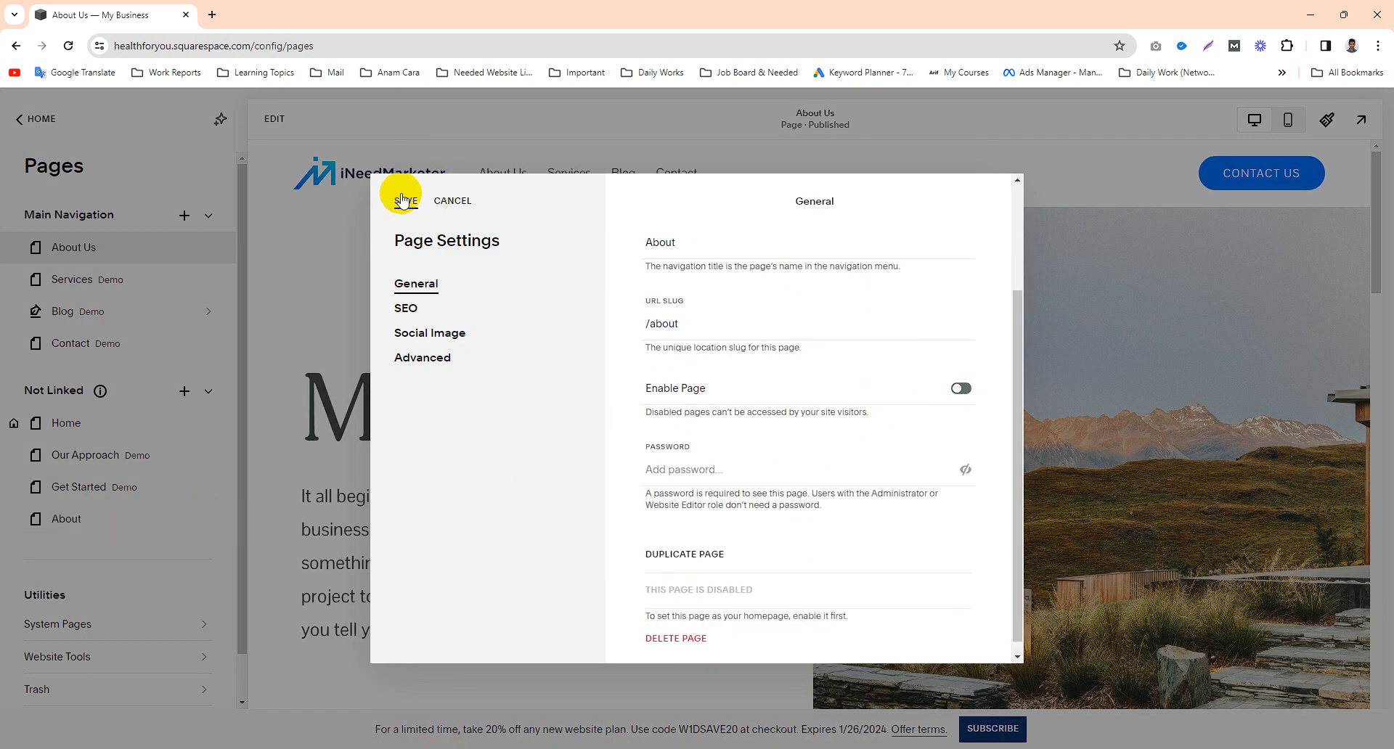
{"action": "left_click", "coordinate": [49, 517]}
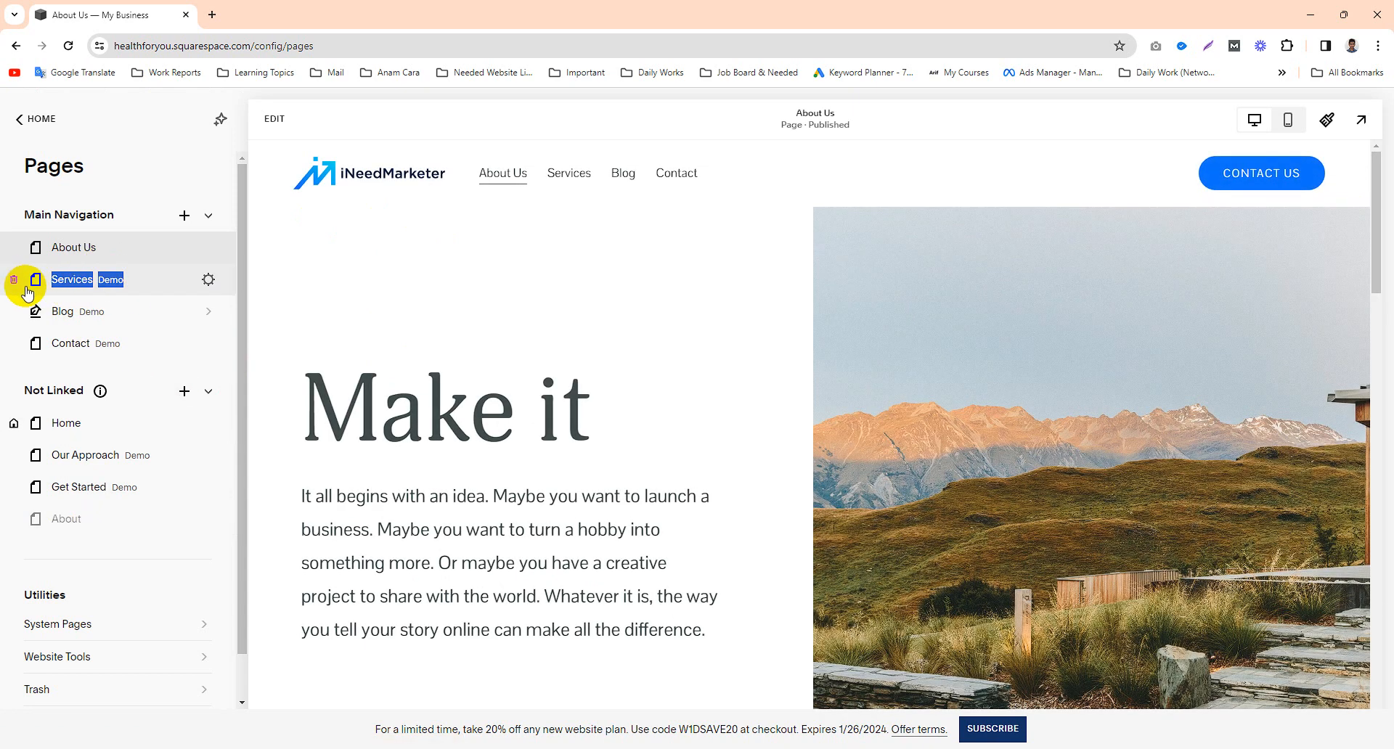
- Open the demo Services page and examine its banner, the Our services section and the listed treatments
{"action": "left_click", "coordinate": [127, 285]}
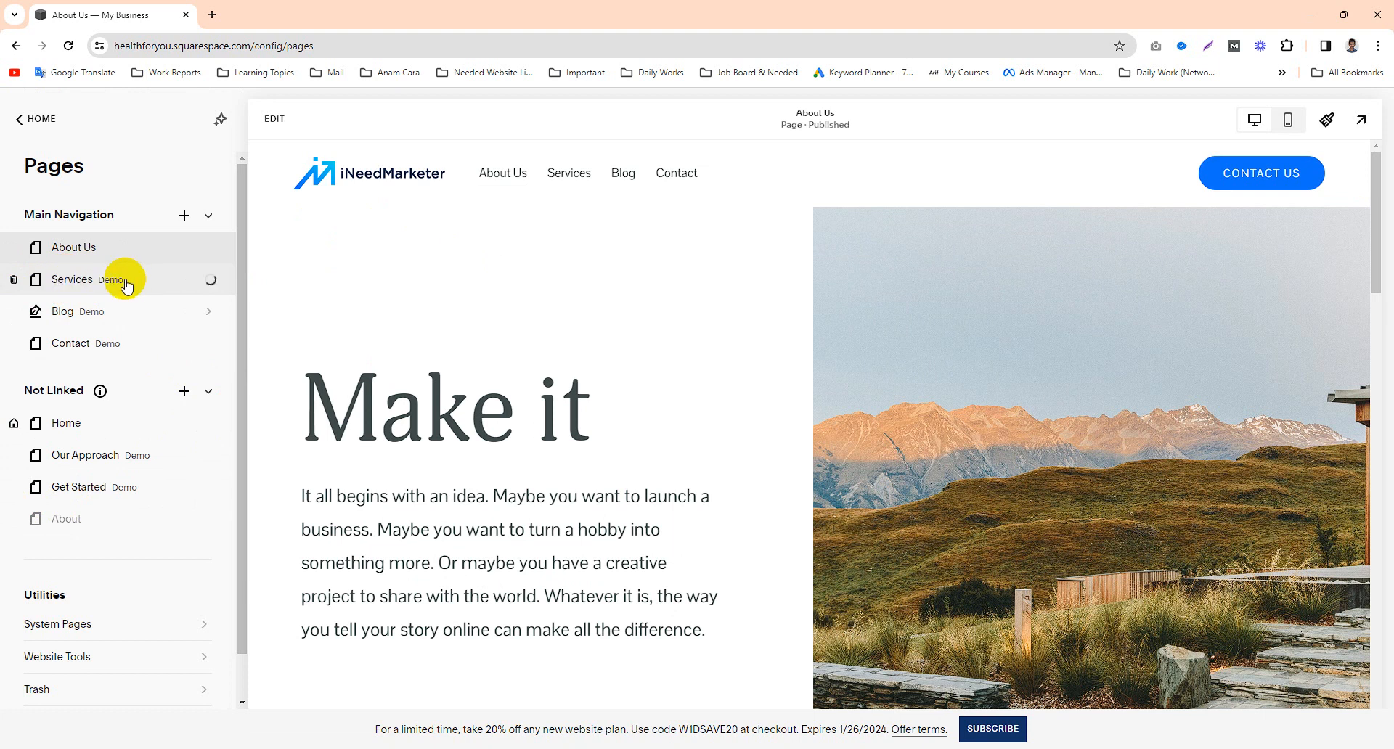
{"action": "triple_click", "coordinate": [85, 283]}
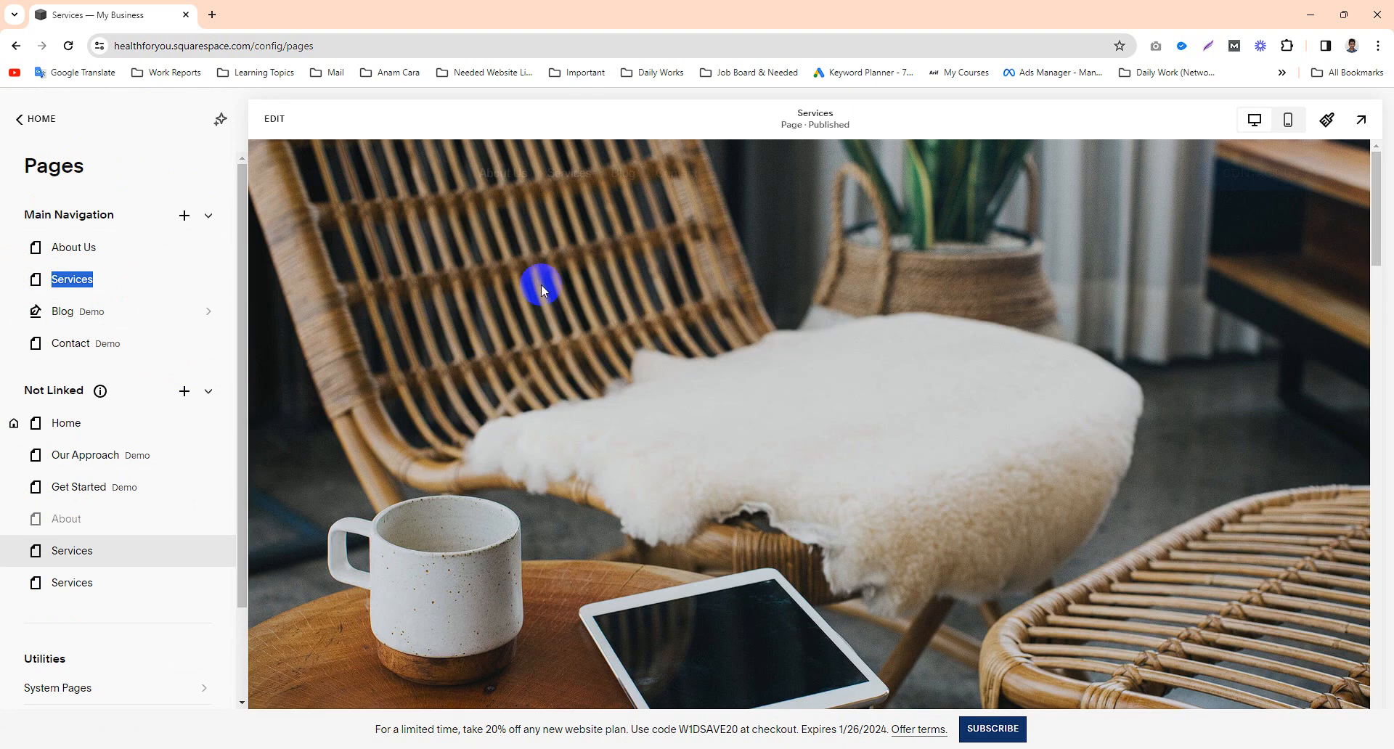
{"action": "scroll", "coordinate": [671, 378], "scroll_direction": "down", "scroll_amount": 9}
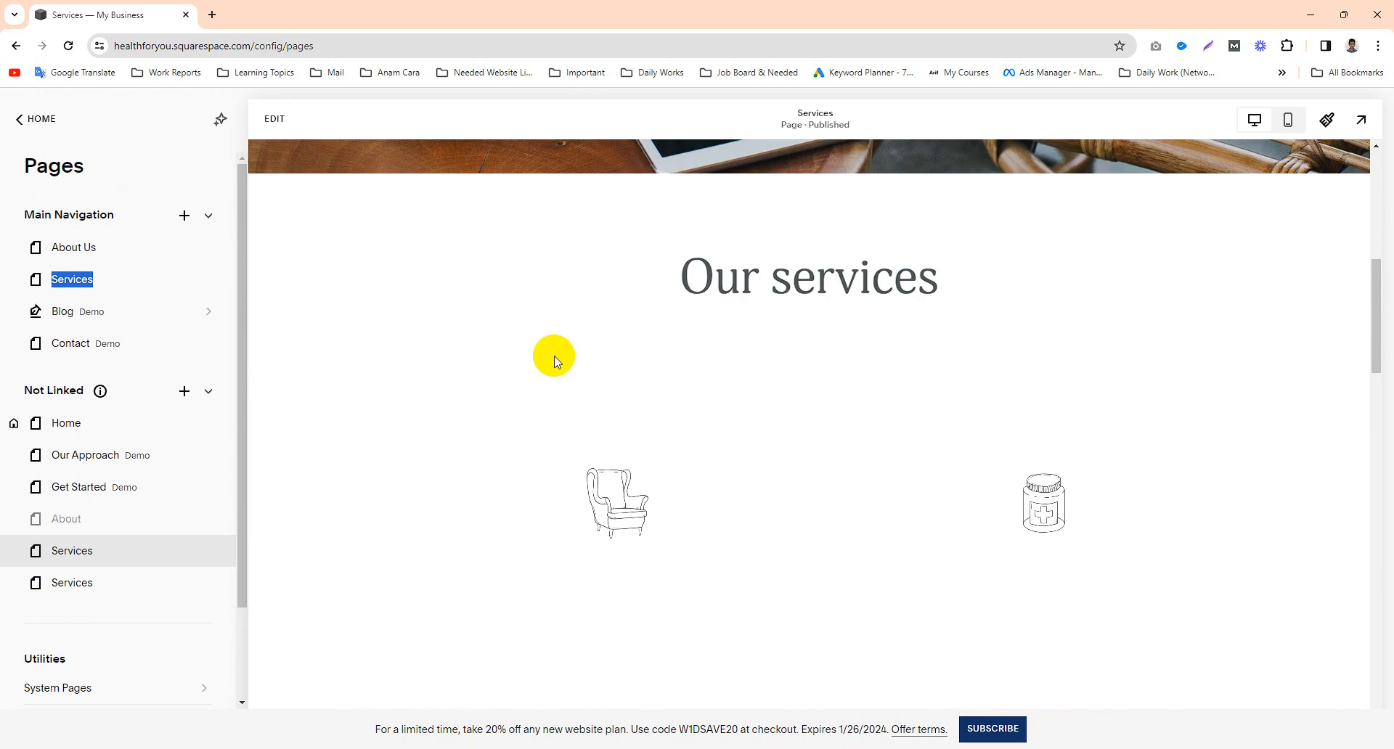
{"action": "scroll", "coordinate": [559, 359], "scroll_direction": "up", "scroll_amount": 5}
{"action": "scroll", "coordinate": [585, 399], "scroll_direction": "down", "scroll_amount": 4}
{"action": "scroll", "coordinate": [590, 403], "scroll_direction": "up", "scroll_amount": 5}
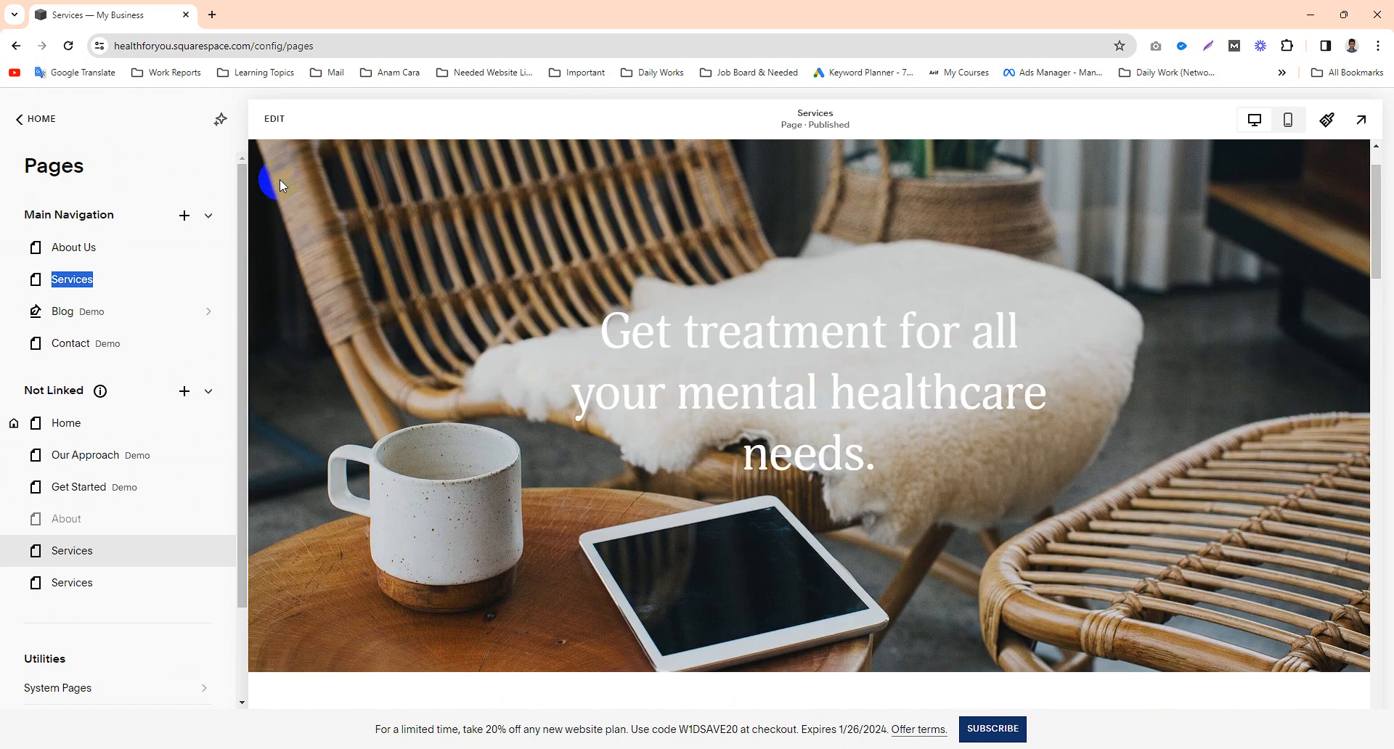
{"action": "scroll", "coordinate": [737, 410], "scroll_direction": "down", "scroll_amount": 10}
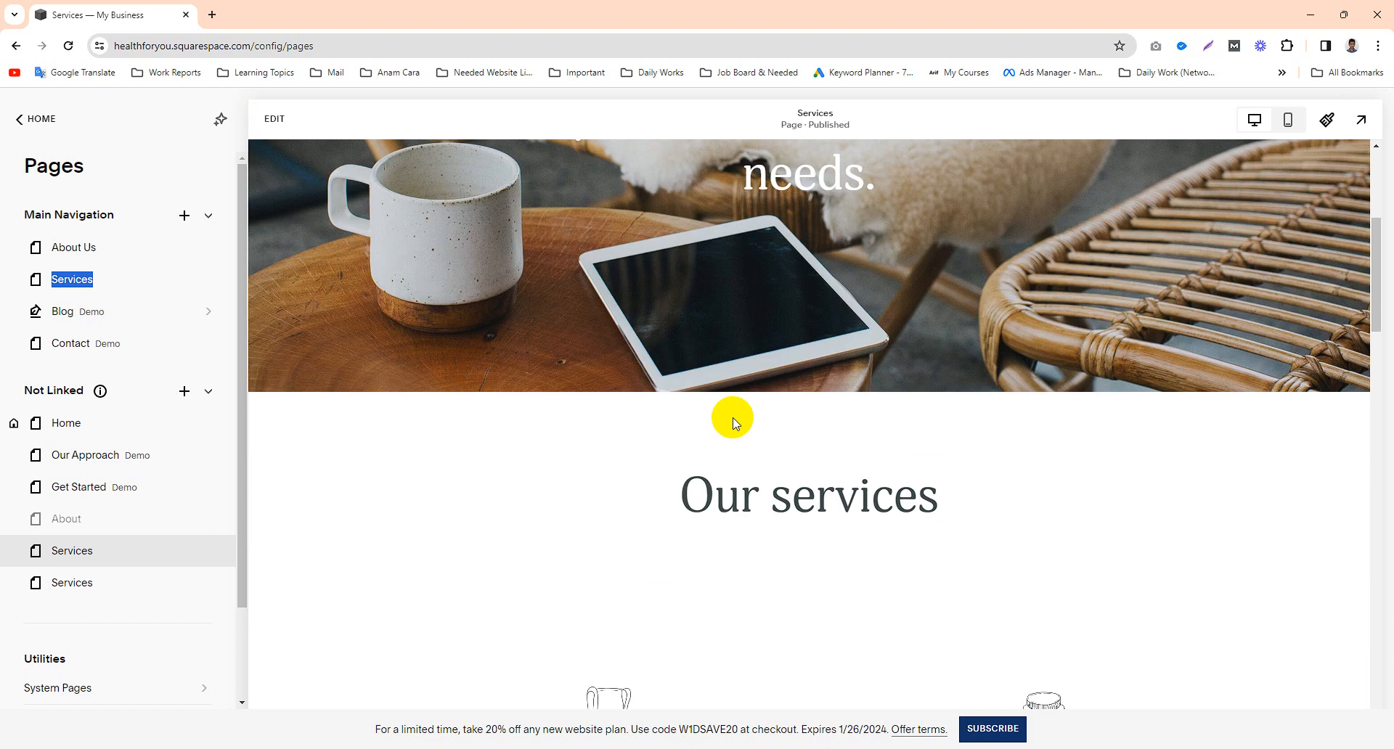
{"action": "scroll", "coordinate": [708, 410], "scroll_direction": "down", "scroll_amount": 3}
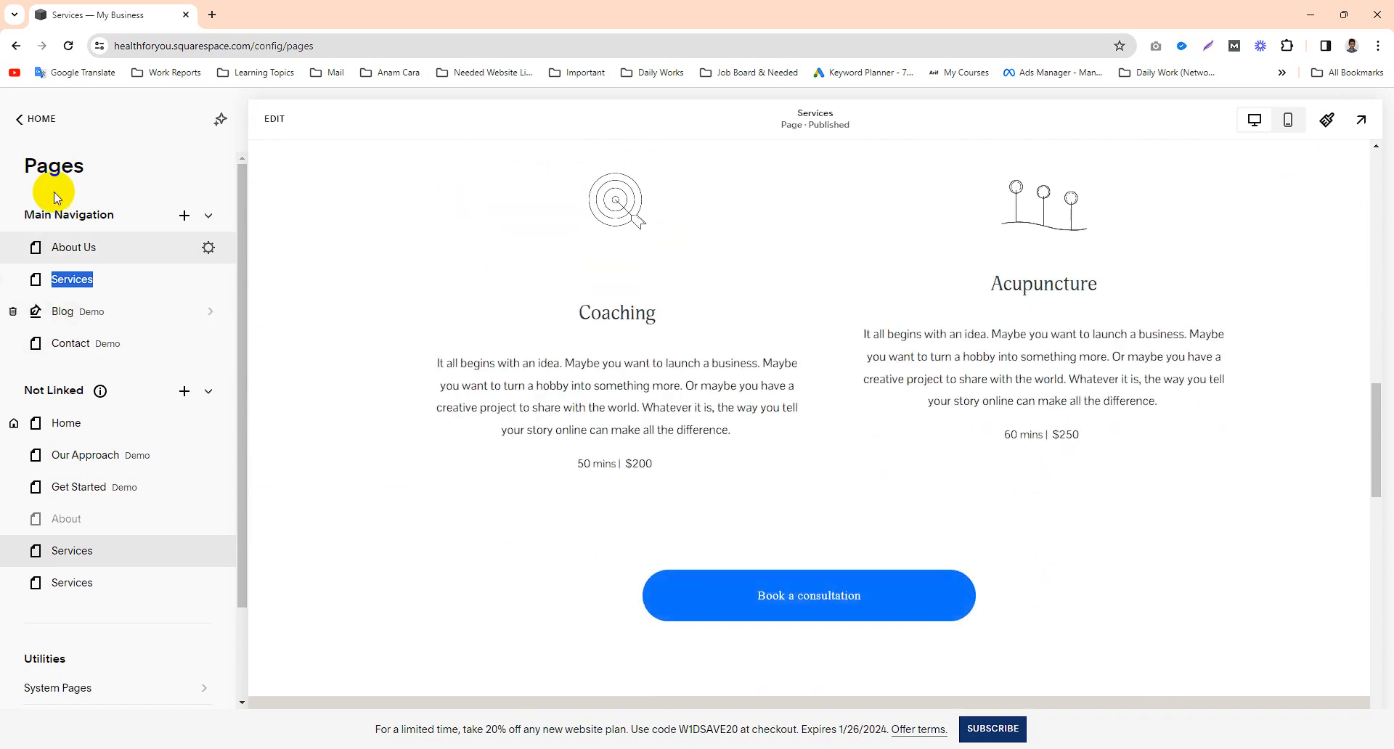
- Return to the website's page list, open the Contact page and look over its layout
{"action": "left_click", "coordinate": [33, 119]}
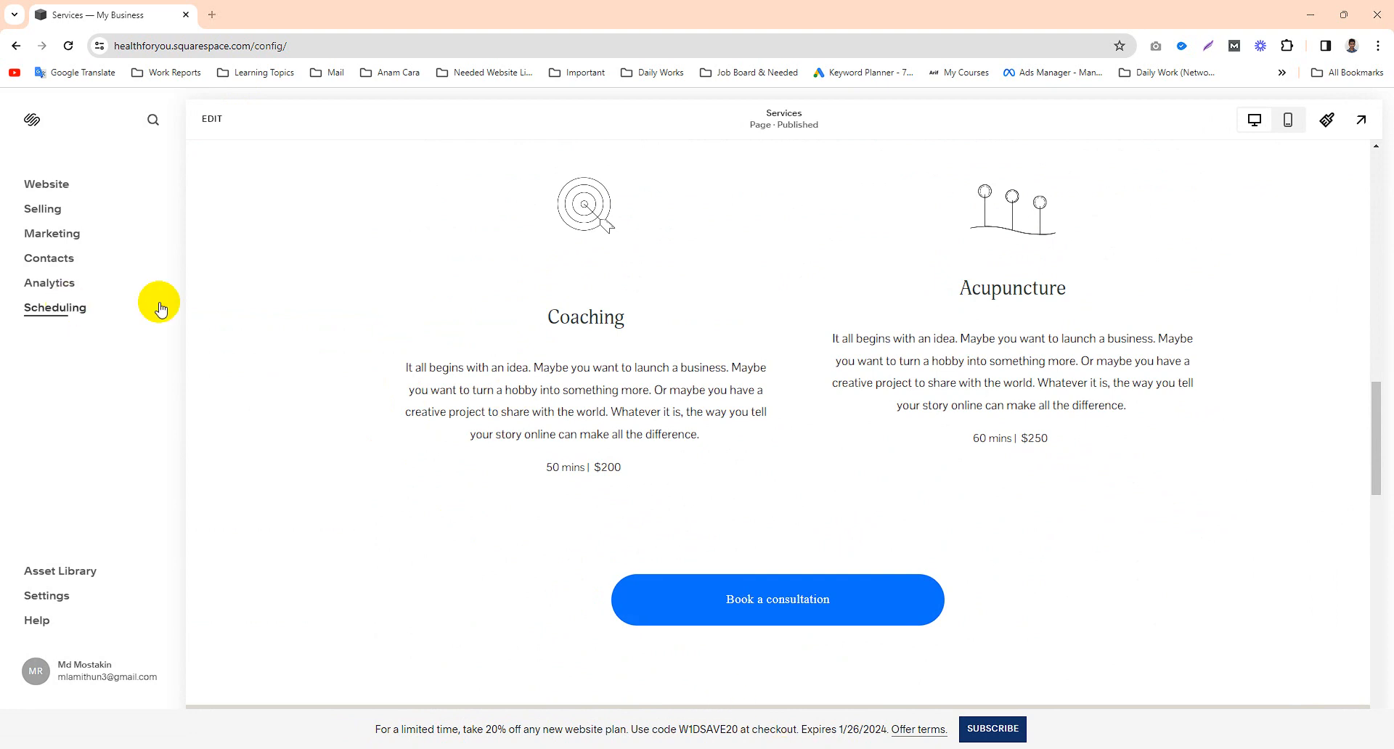
{"action": "left_click", "coordinate": [47, 186]}
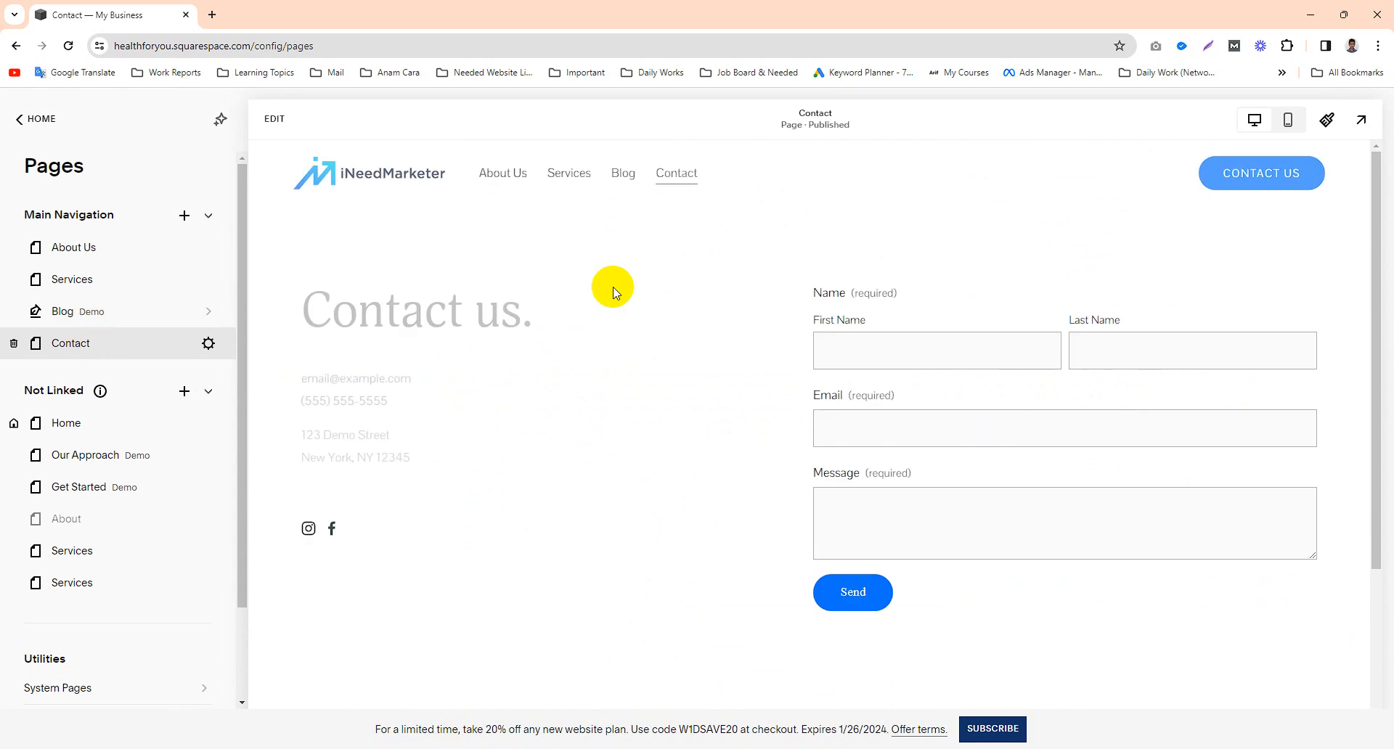
{"action": "scroll", "coordinate": [820, 429], "scroll_direction": "down", "scroll_amount": 3}
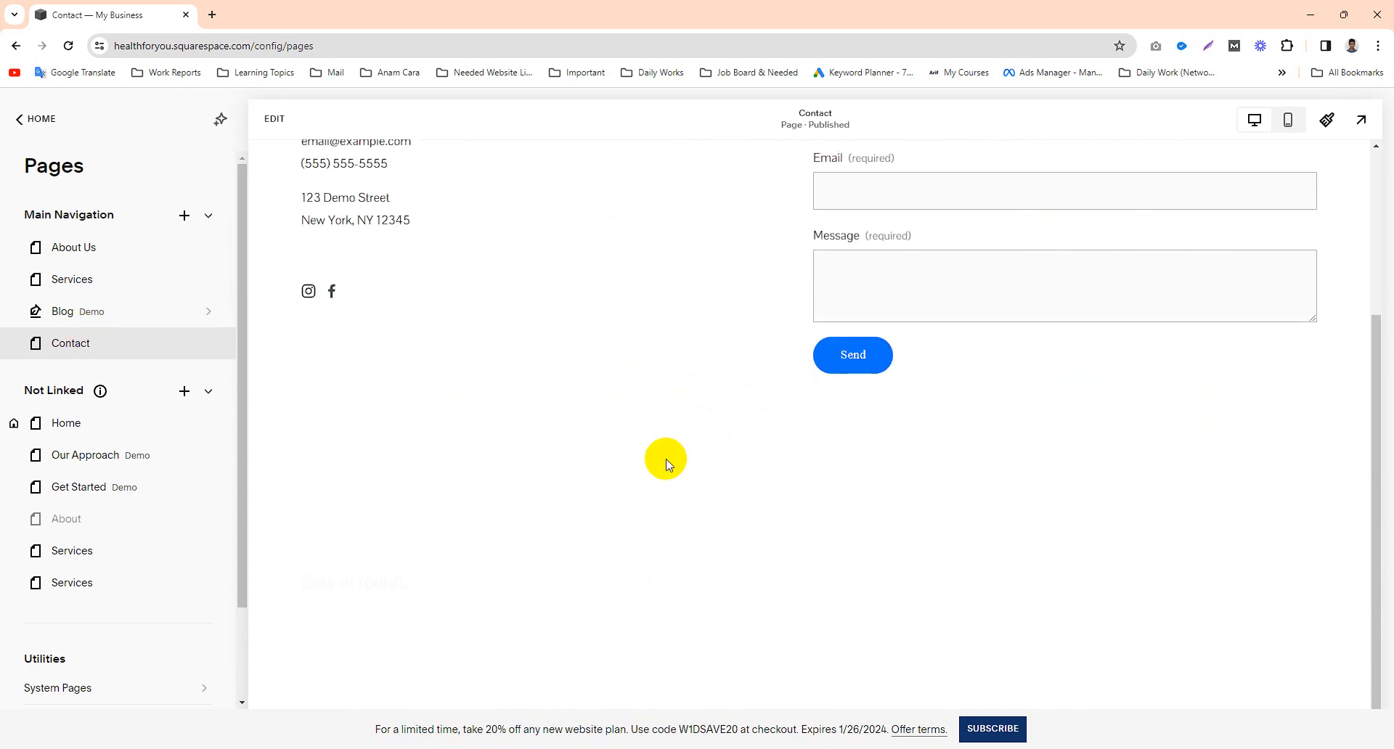
{"action": "scroll", "coordinate": [509, 456], "scroll_direction": "up", "scroll_amount": 3}
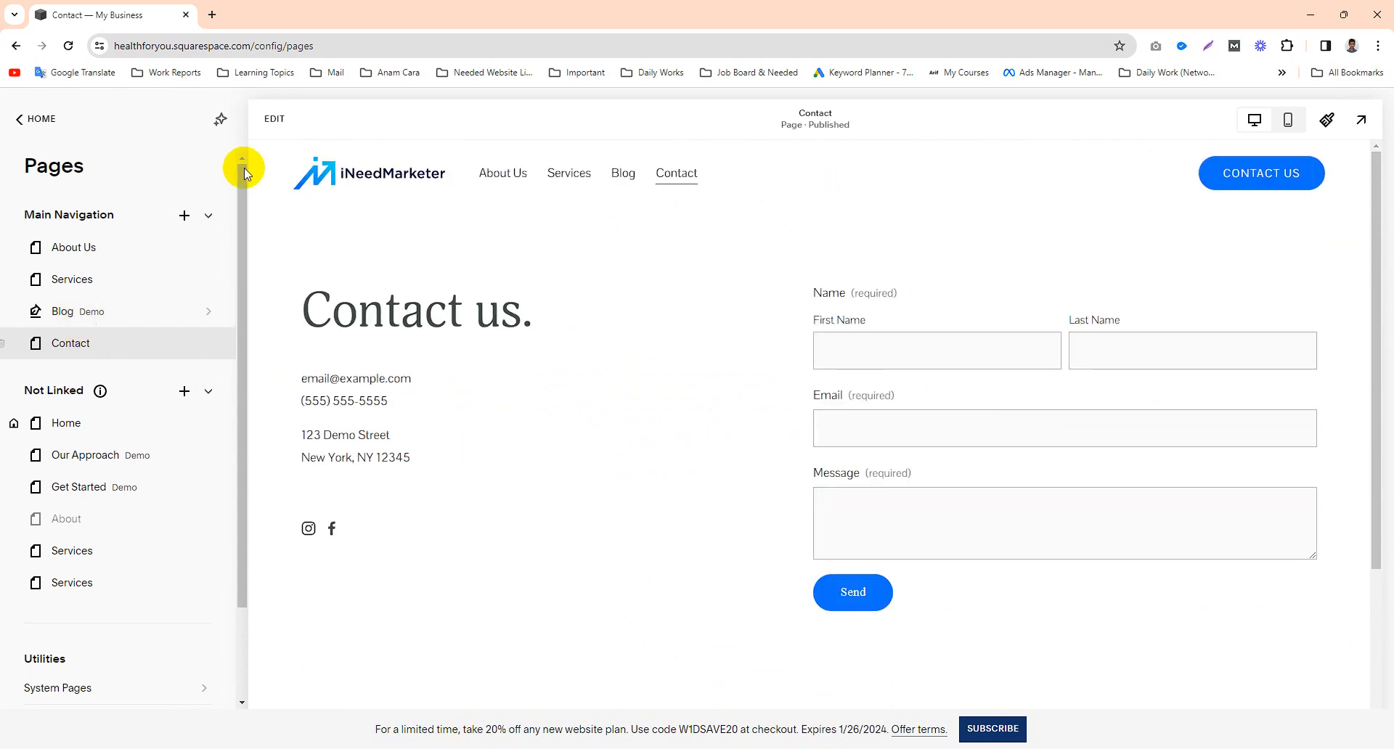
- Open the Contact page for editing and examine its contact details text, social links and form block
{"action": "left_click", "coordinate": [276, 118]}
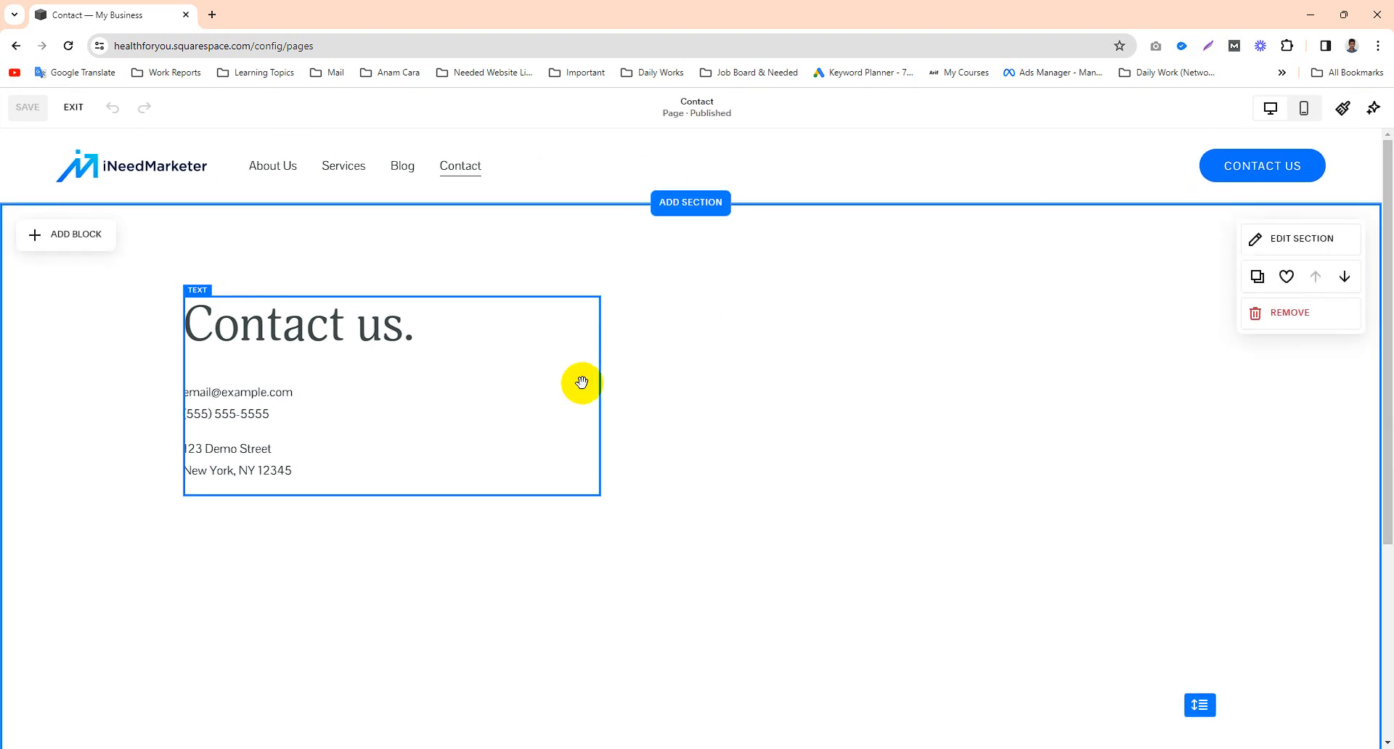
{"action": "left_click", "coordinate": [264, 411]}
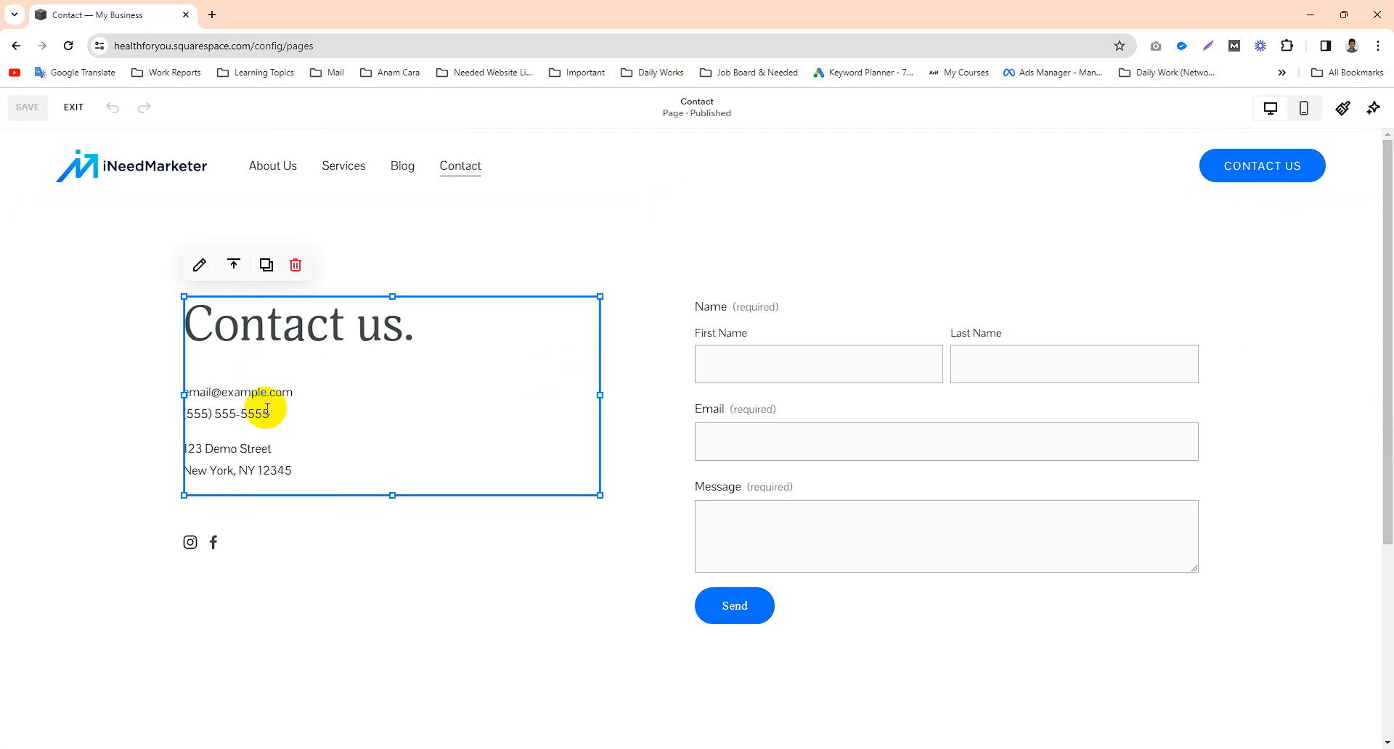
{"action": "left_click", "coordinate": [275, 413]}
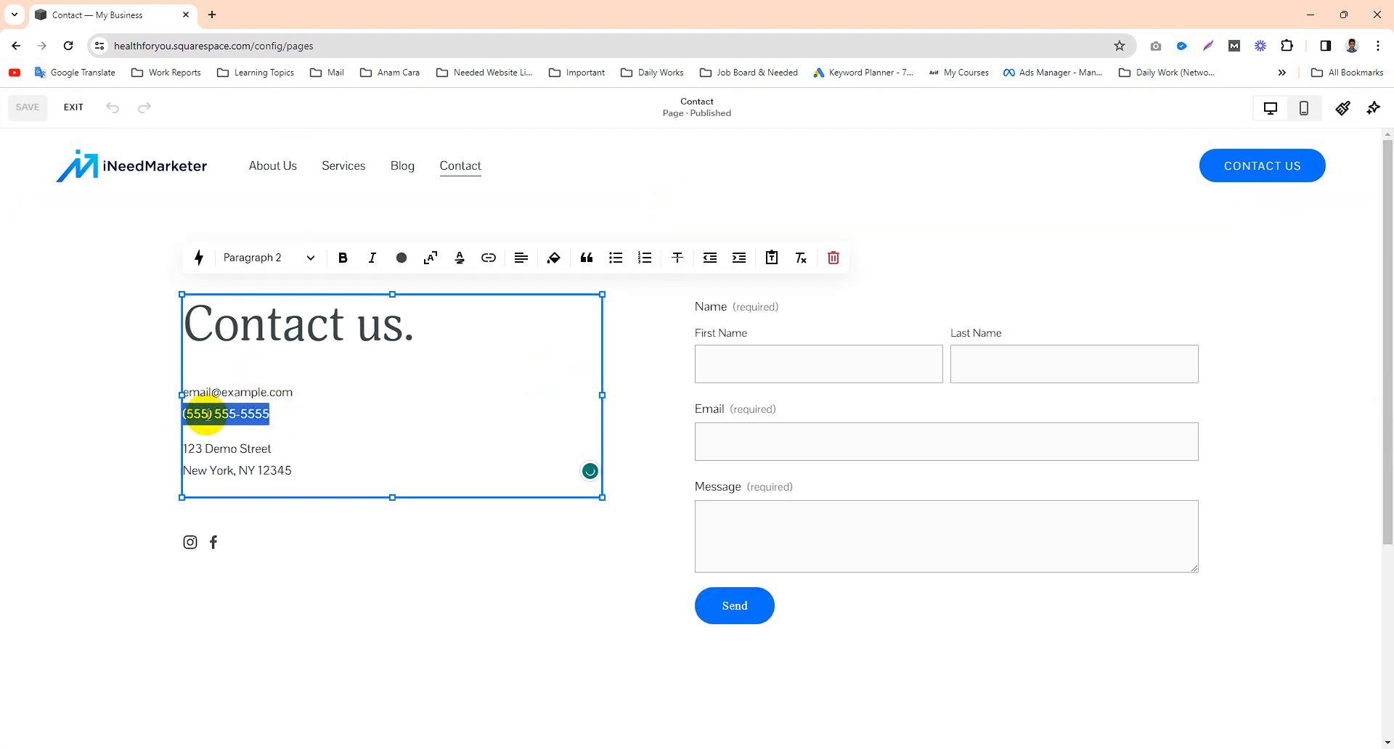
{"action": "left_click", "coordinate": [252, 392]}
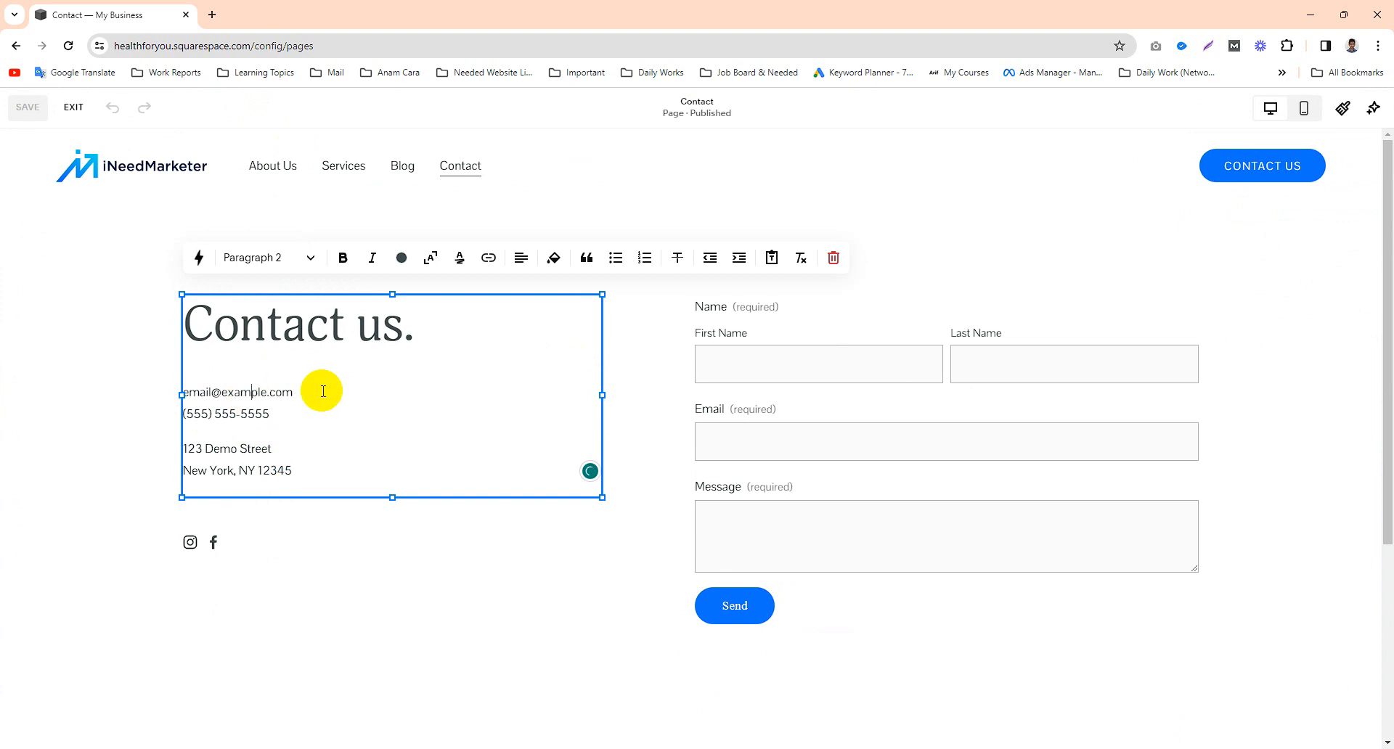
{"action": "left_click", "coordinate": [266, 536]}
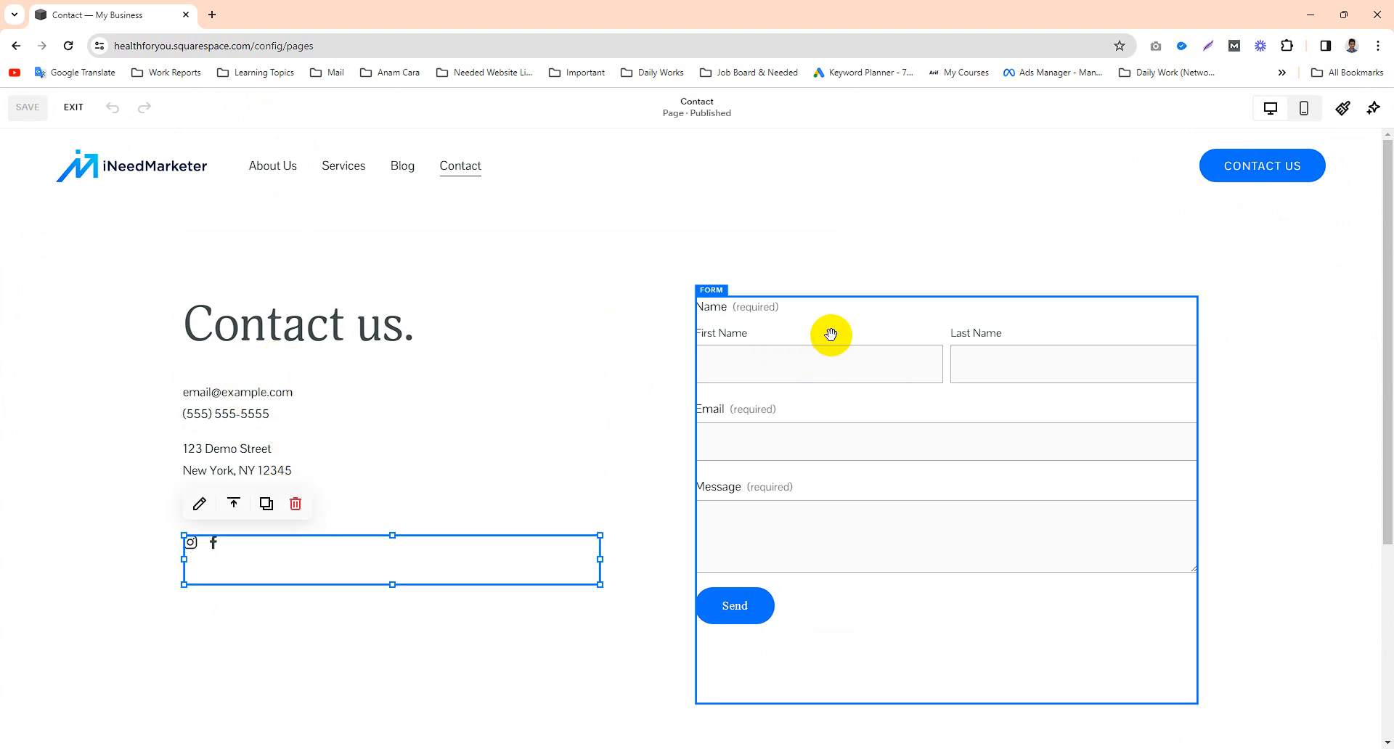
{"action": "left_click", "coordinate": [786, 333]}
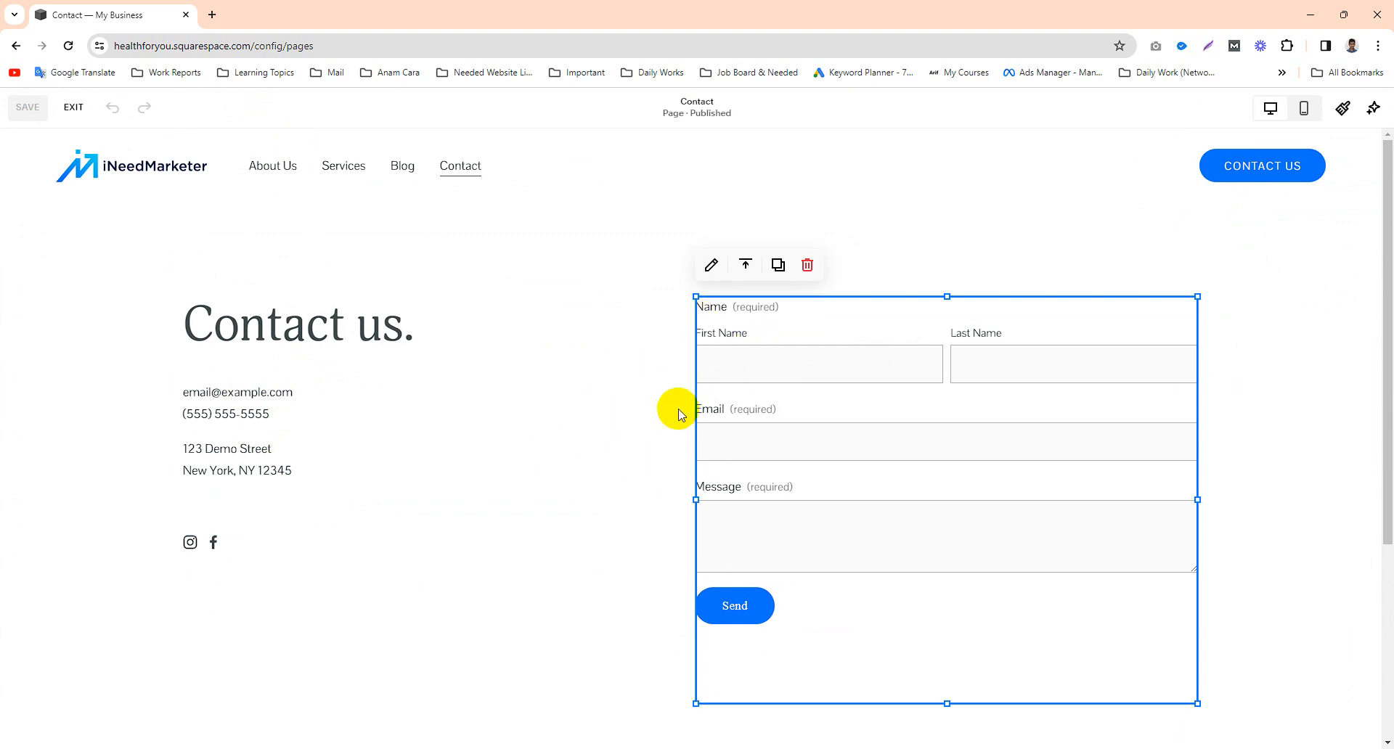
{"action": "left_click", "coordinate": [632, 415]}
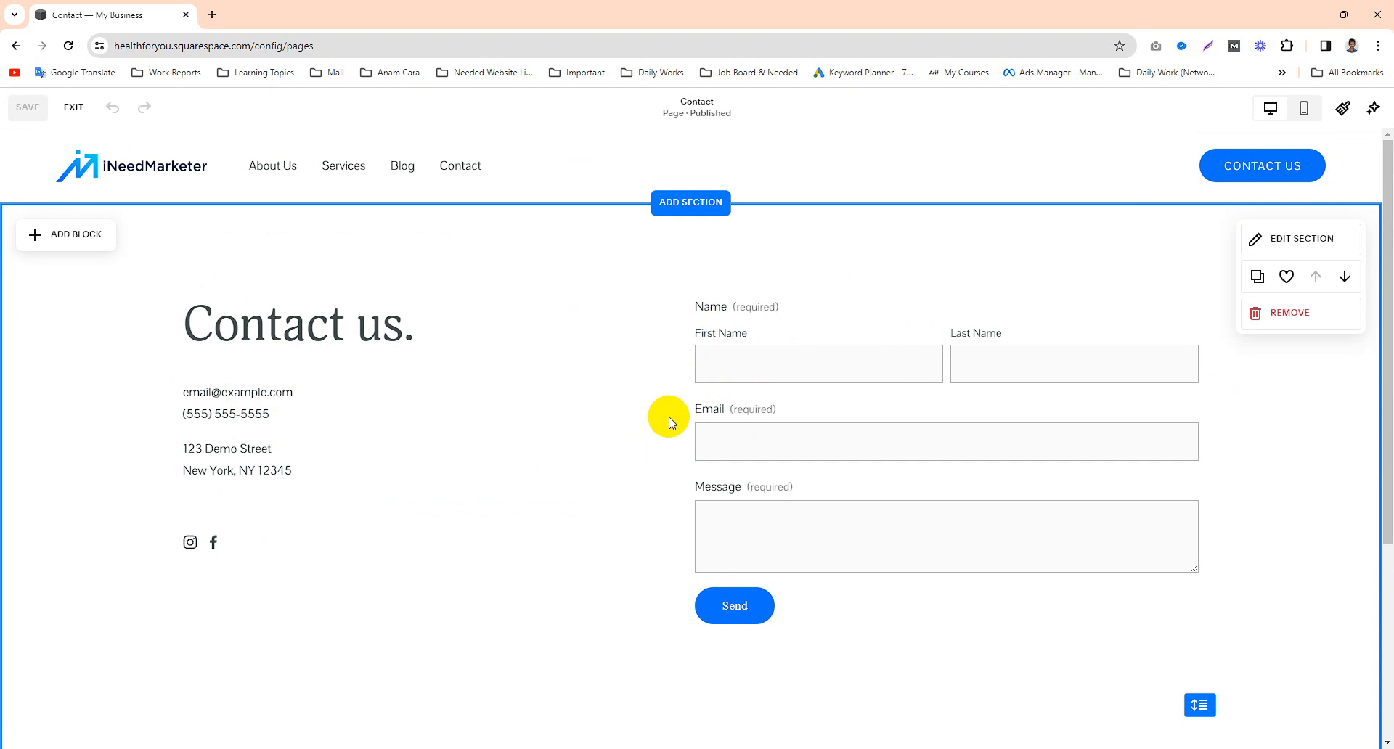
- Add a Phone field to the contact form and place it between the Email and Message fields
{"action": "left_click", "coordinate": [900, 331]}
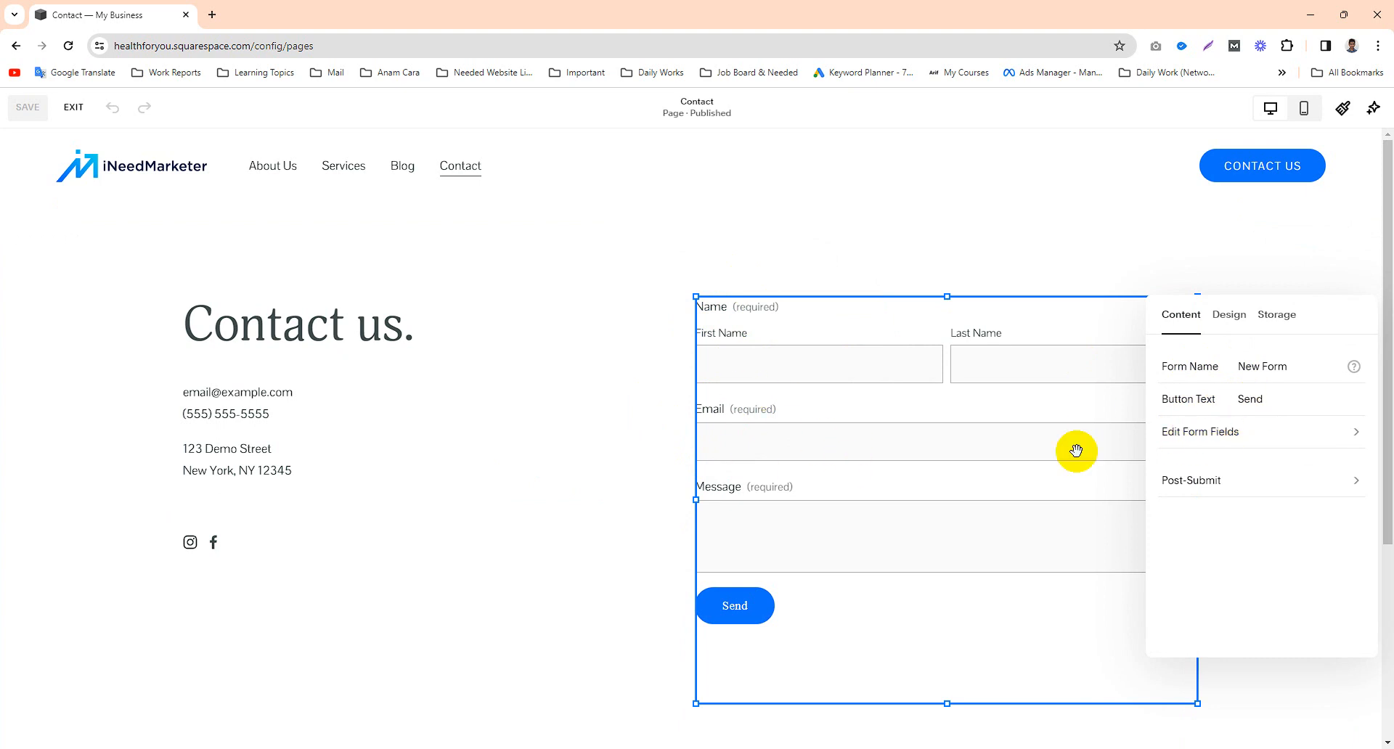
{"action": "left_click", "coordinate": [1193, 433]}
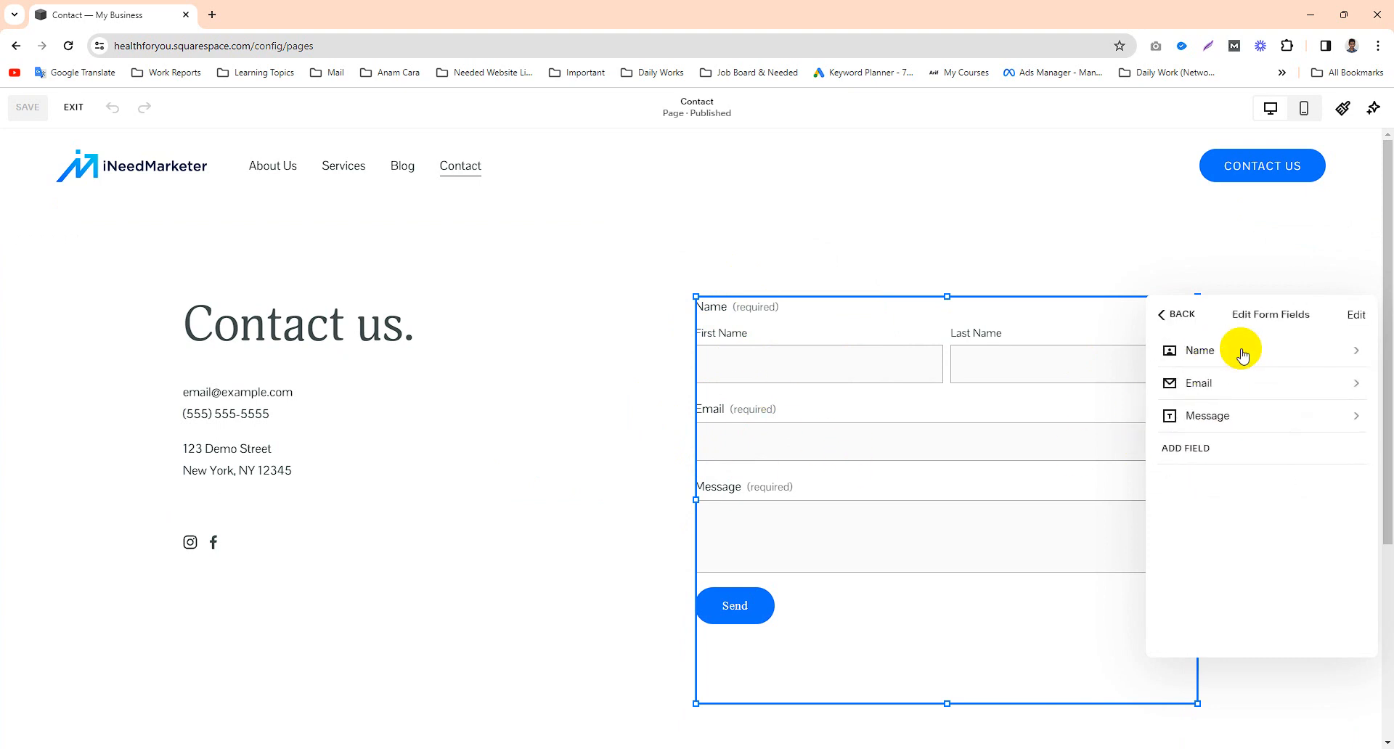
{"action": "left_click", "coordinate": [1198, 451]}
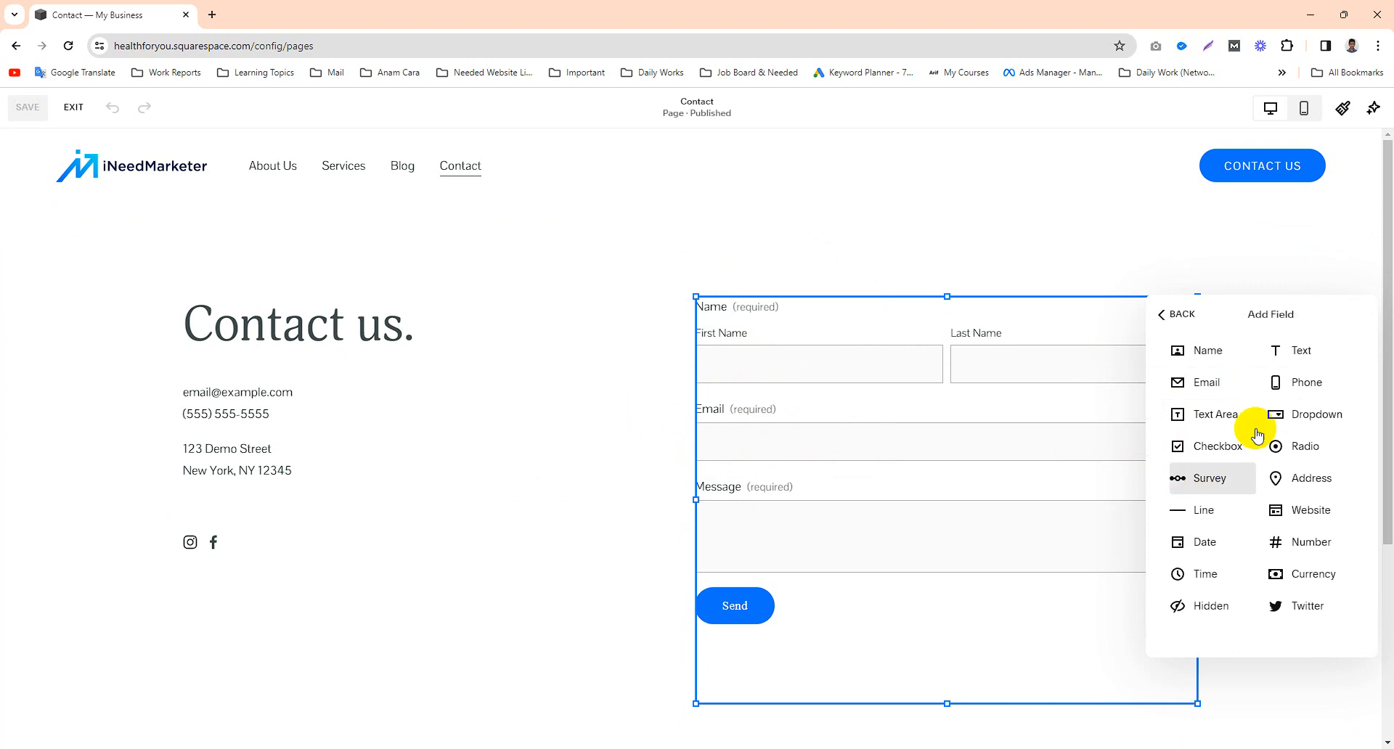
{"action": "left_click", "coordinate": [1300, 384]}
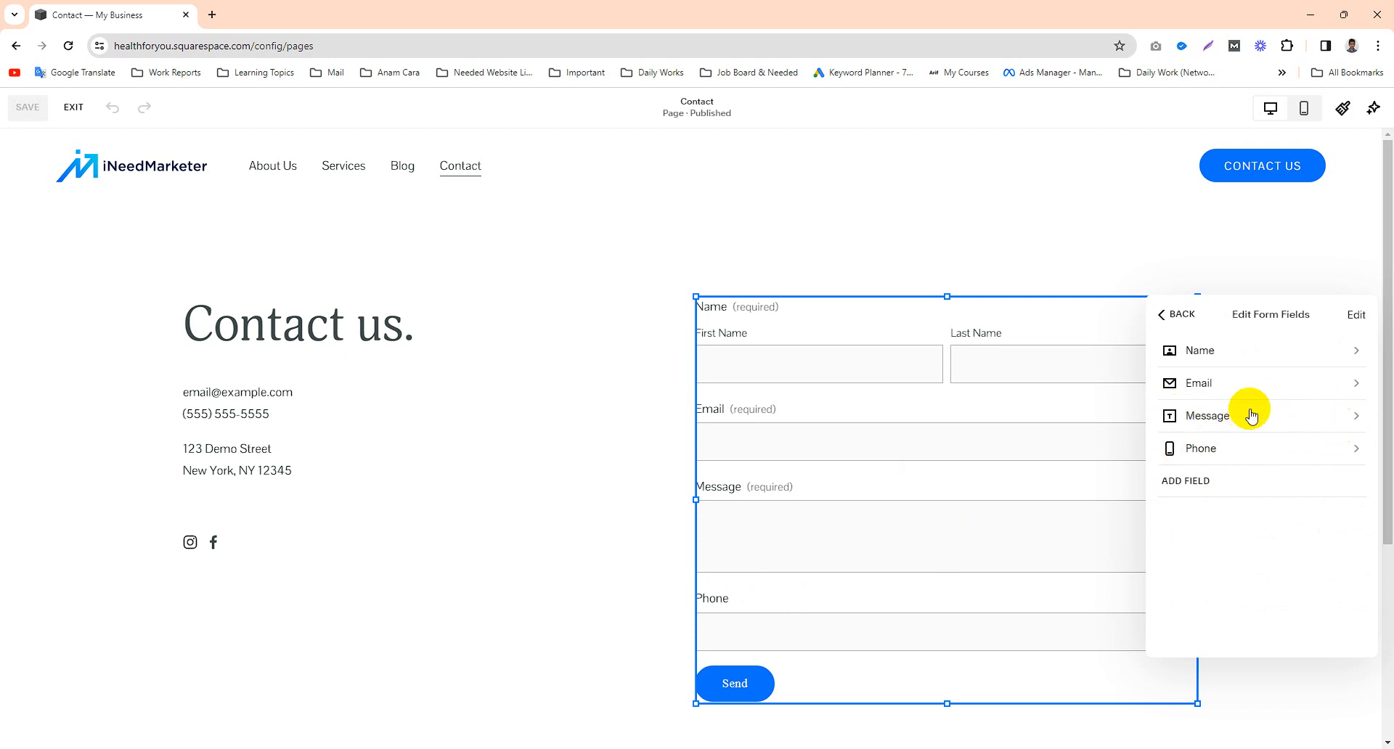
{"action": "left_click", "coordinate": [1358, 320]}
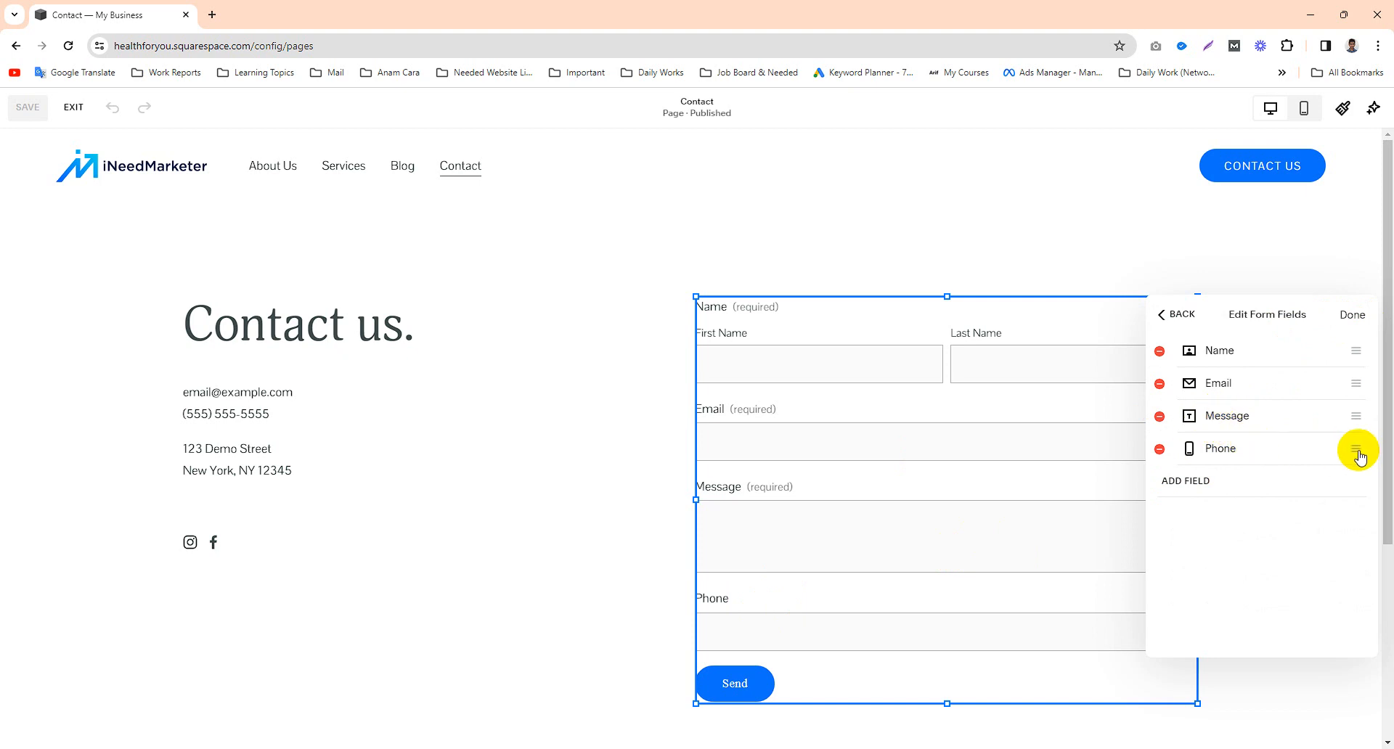
{"action": "left_click_drag", "start_coordinate": [1358, 455], "coordinate": [1347, 411]}
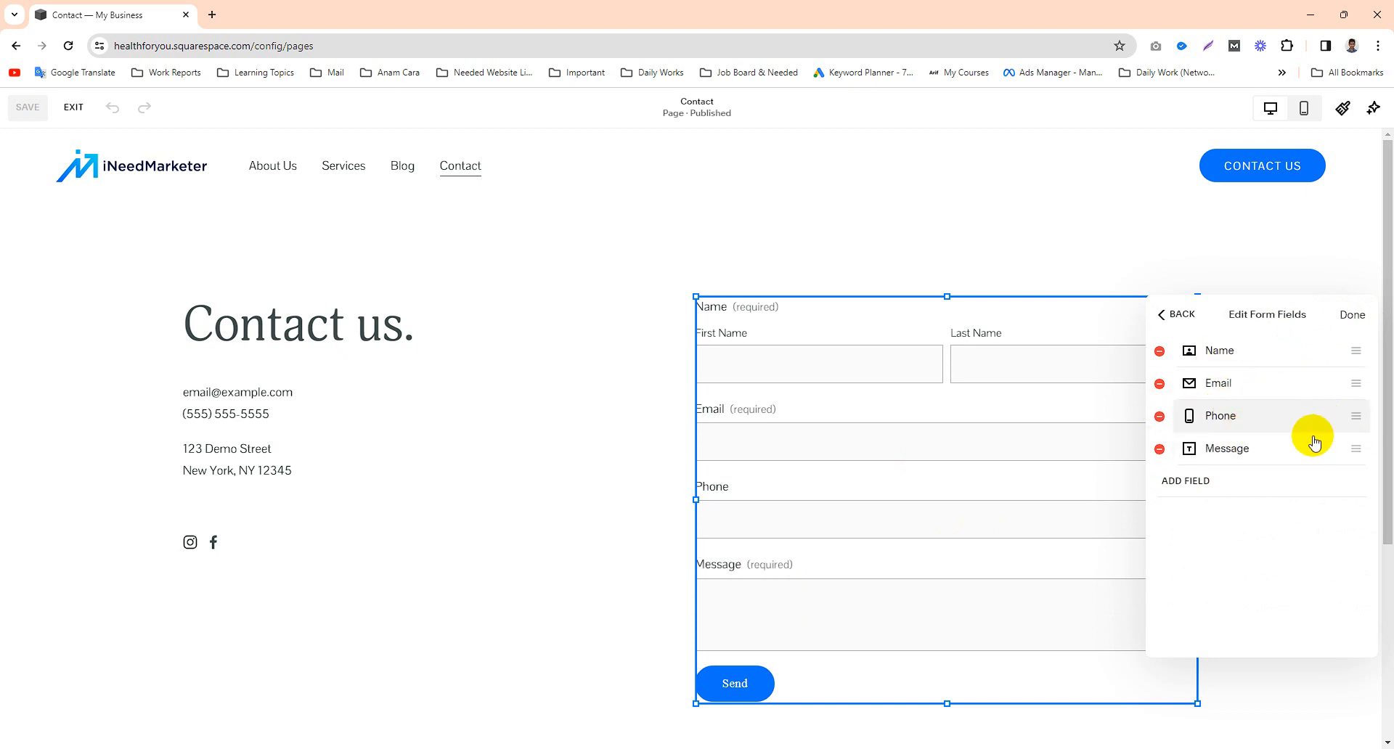
- Finish editing the form's field list and examine the form's storage settings, including the email notification address
{"action": "left_click", "coordinate": [1354, 318]}
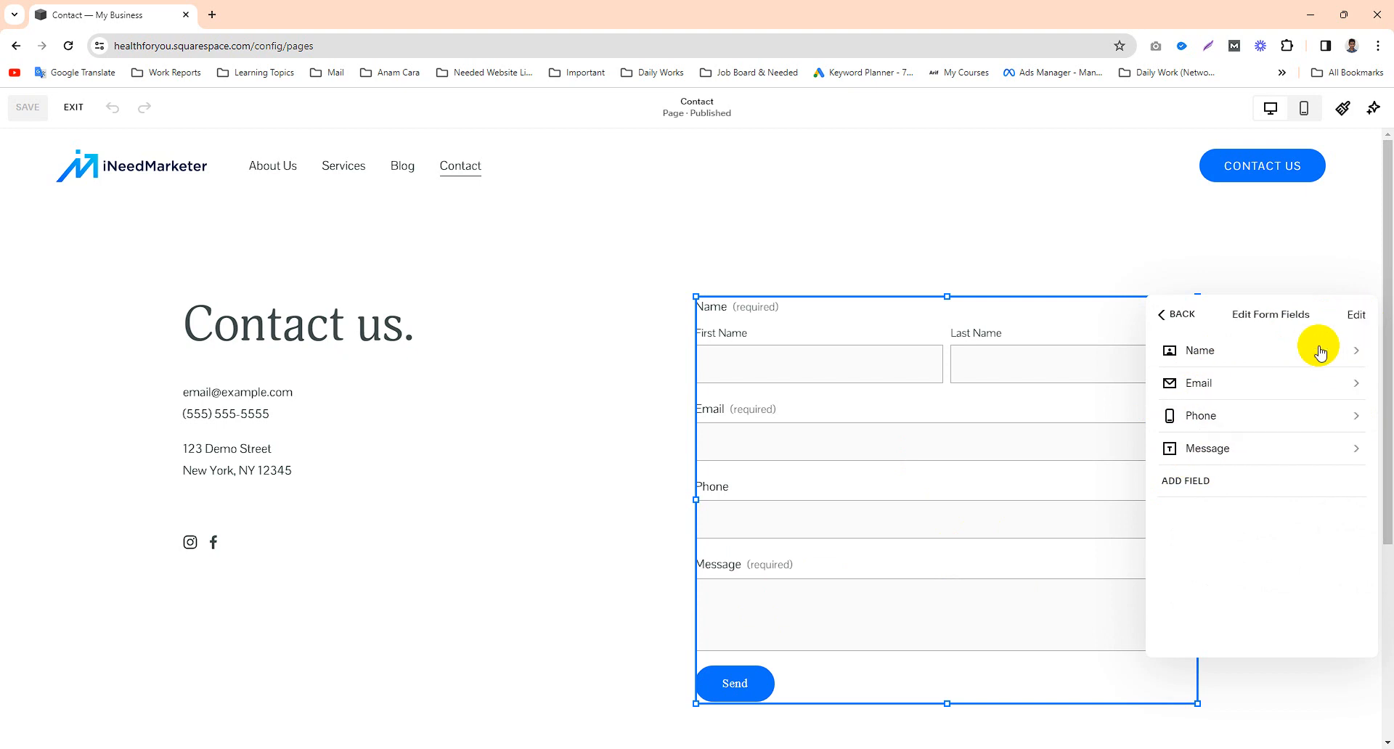
{"action": "left_click", "coordinate": [1175, 318]}
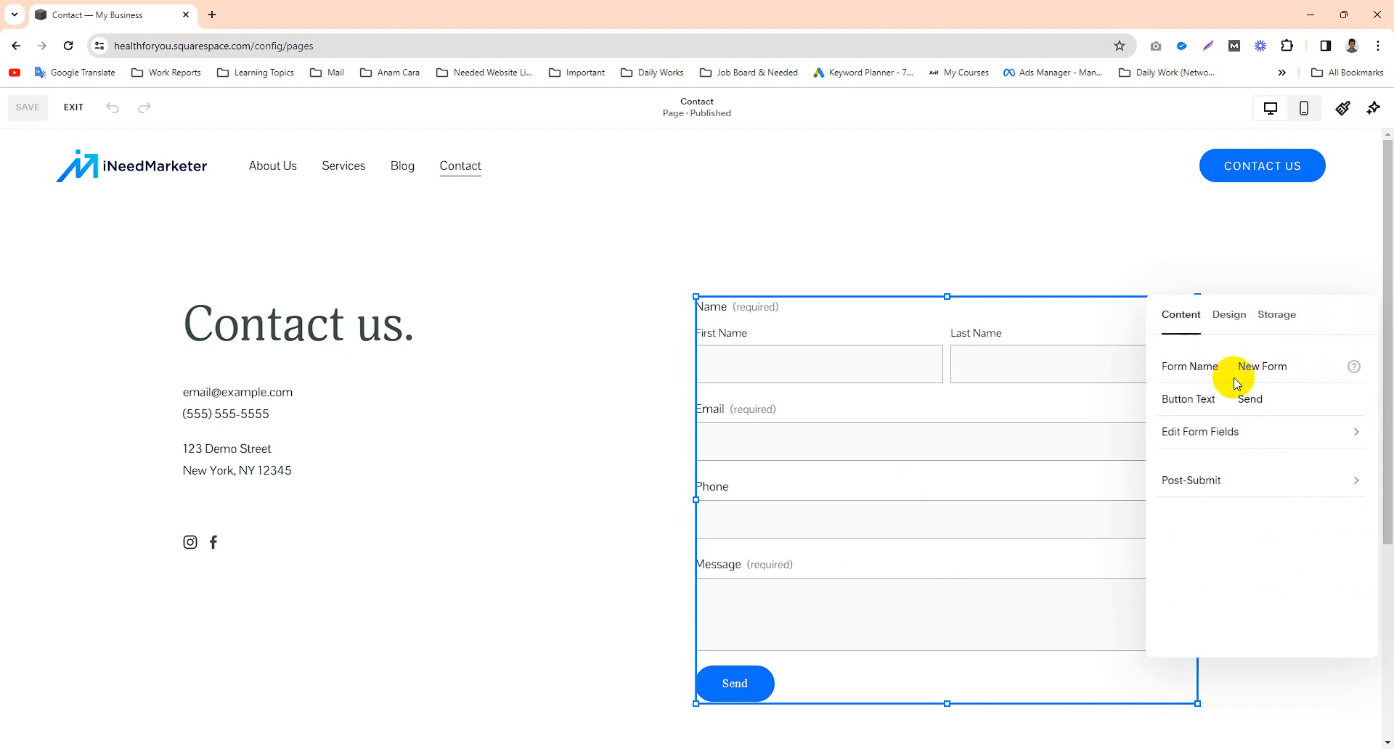
{"action": "left_click", "coordinate": [1271, 324]}
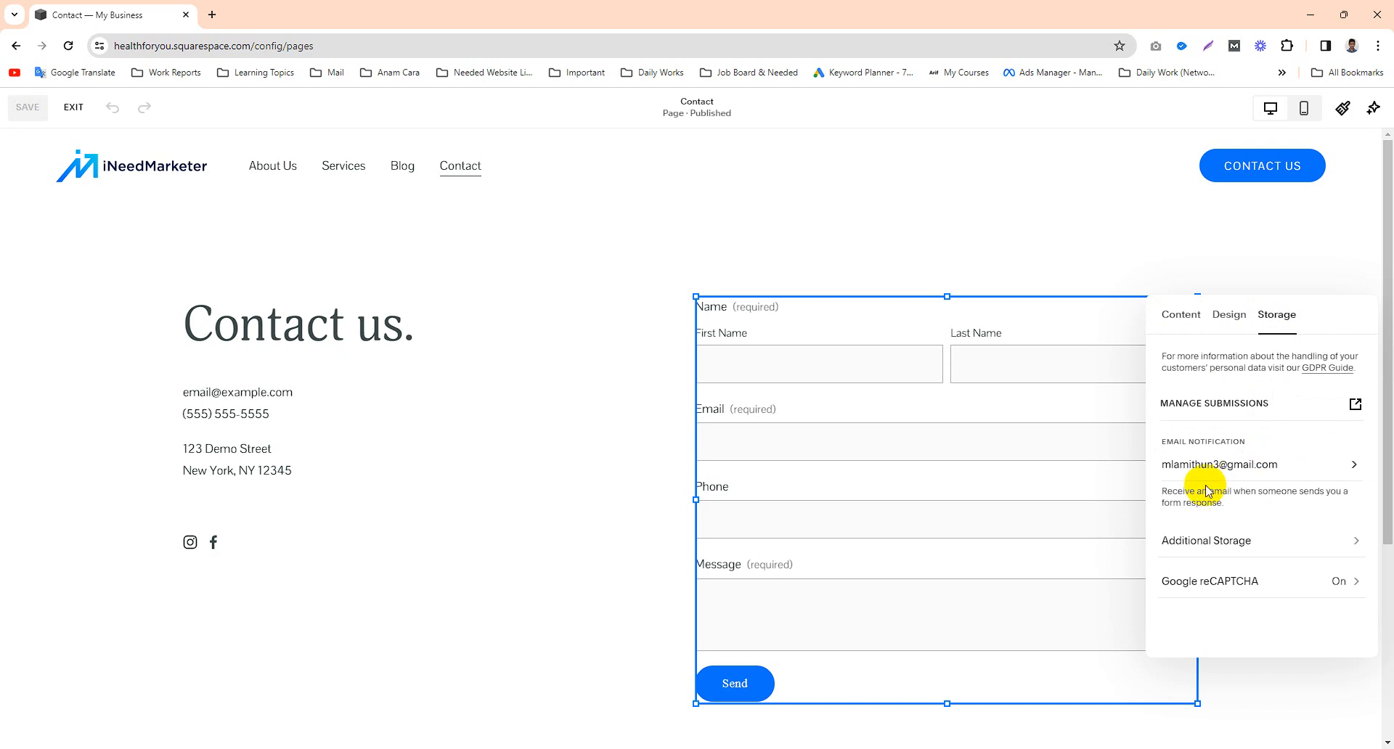
{"action": "left_click", "coordinate": [1293, 469]}
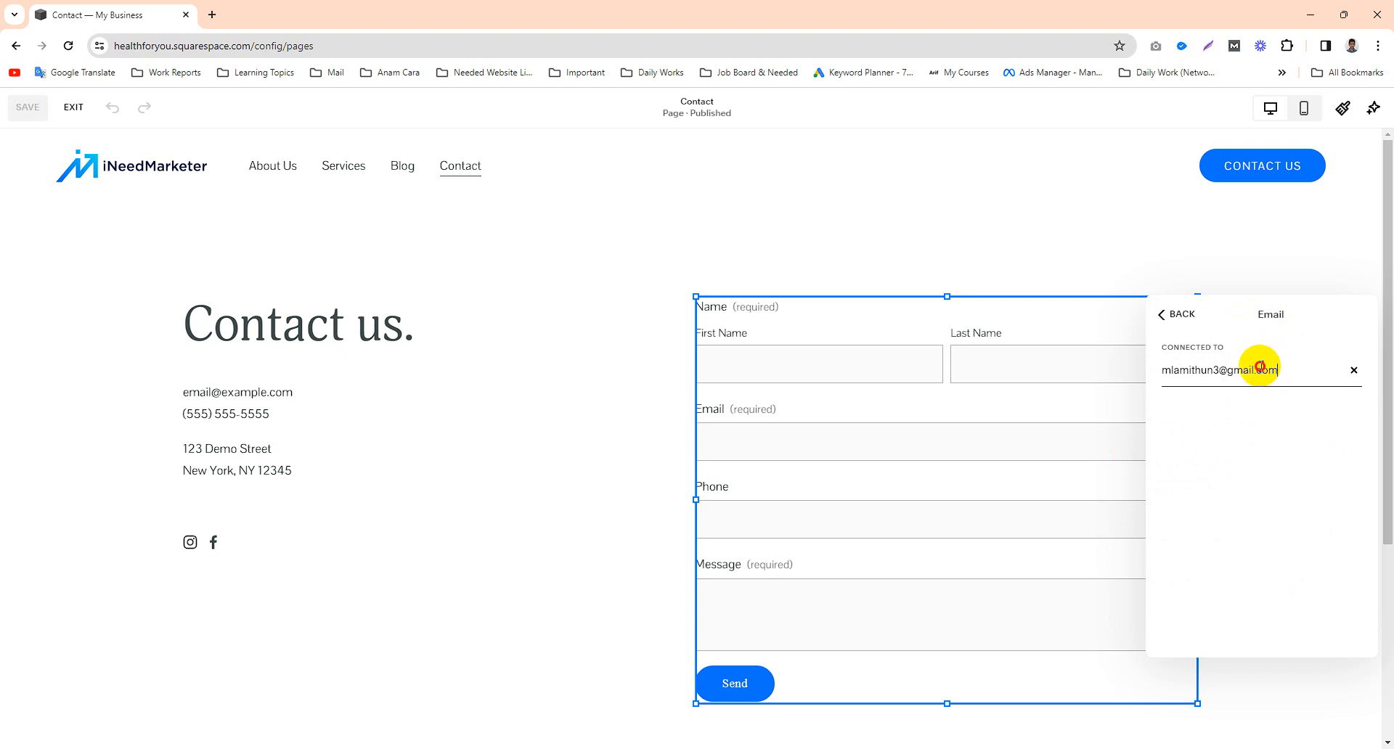
{"action": "left_click_drag", "start_coordinate": [1260, 366], "coordinate": [1130, 363]}
{"action": "left_click", "coordinate": [1176, 319]}
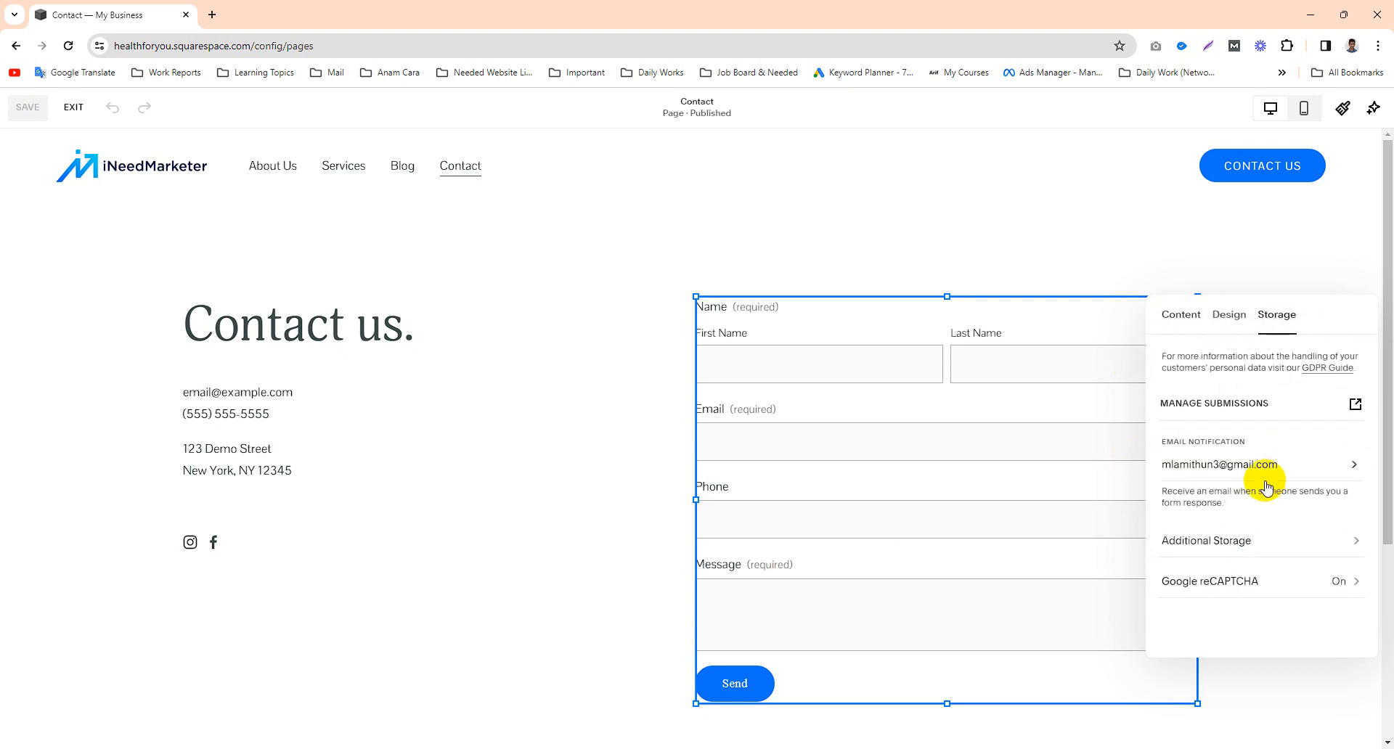
- Review the contact form's post-submit options, comparing the Message and Redirect settings, and close the form settings
{"action": "left_click", "coordinate": [1181, 314]}
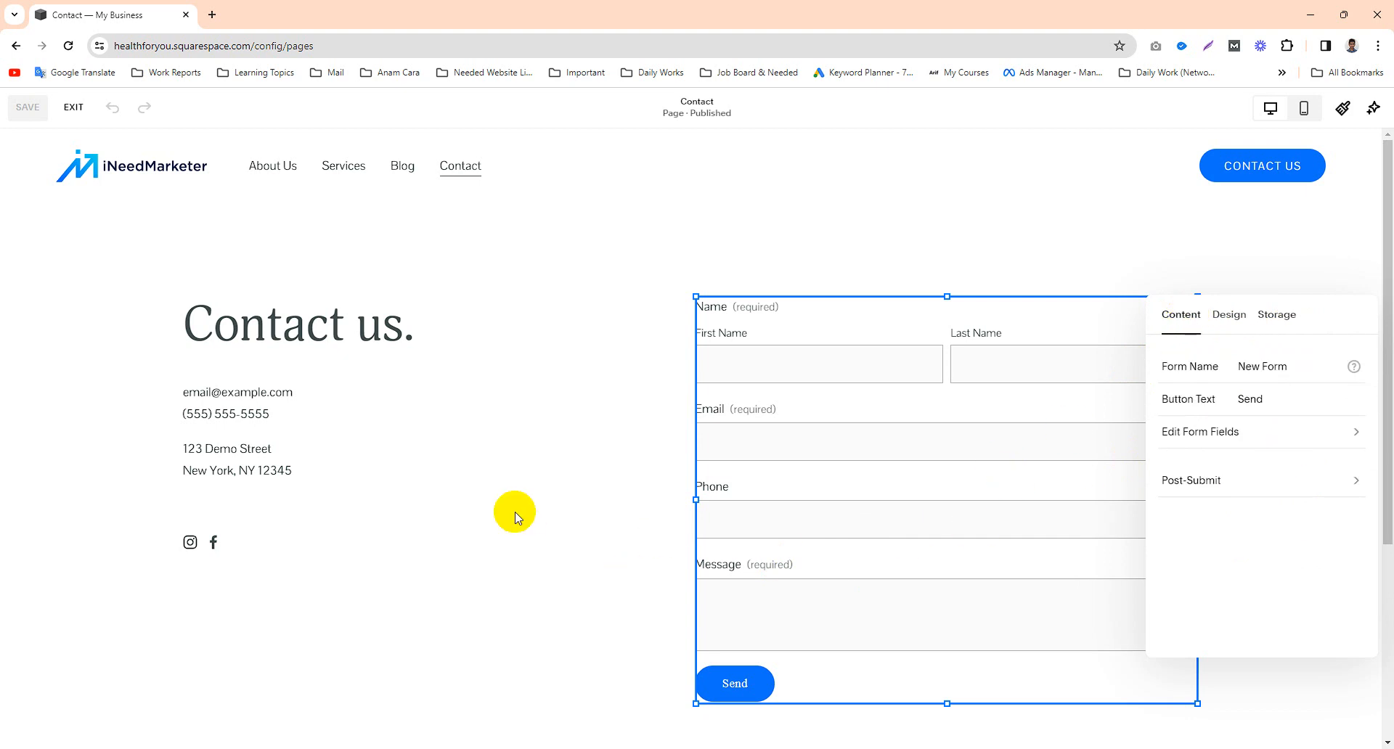
{"action": "left_click", "coordinate": [1253, 475]}
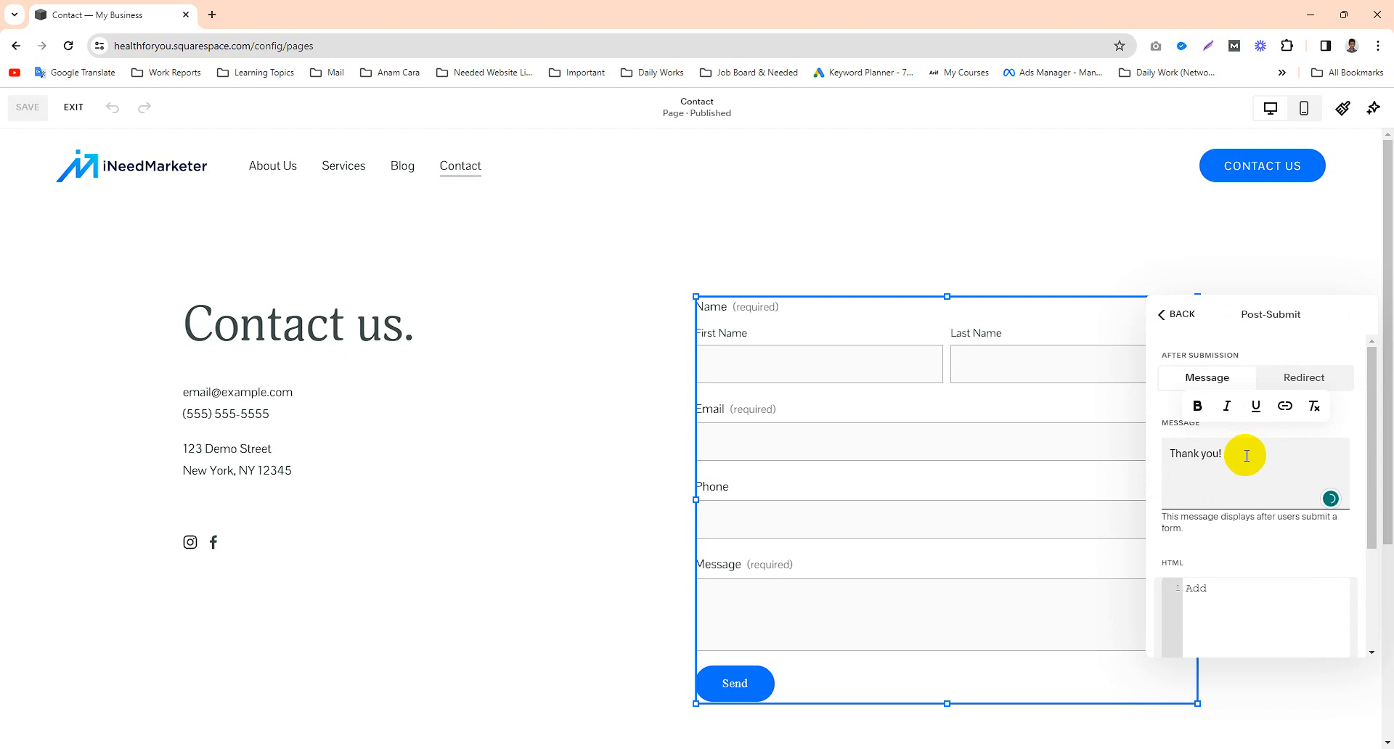
{"action": "scroll", "coordinate": [1198, 468], "scroll_direction": "down", "scroll_amount": 2}
{"action": "scroll", "coordinate": [1220, 473], "scroll_direction": "up", "scroll_amount": 2}
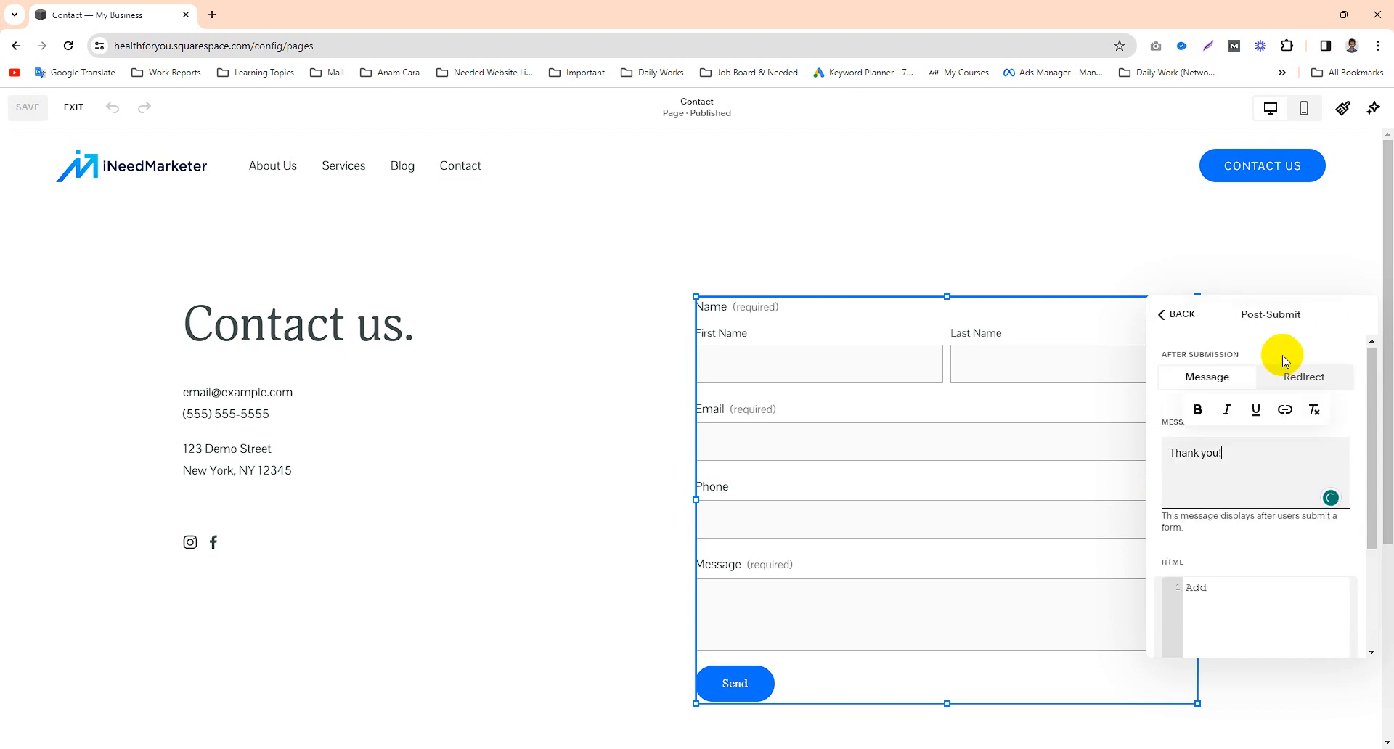
{"action": "left_click", "coordinate": [1318, 385]}
{"action": "left_click", "coordinate": [1202, 437]}
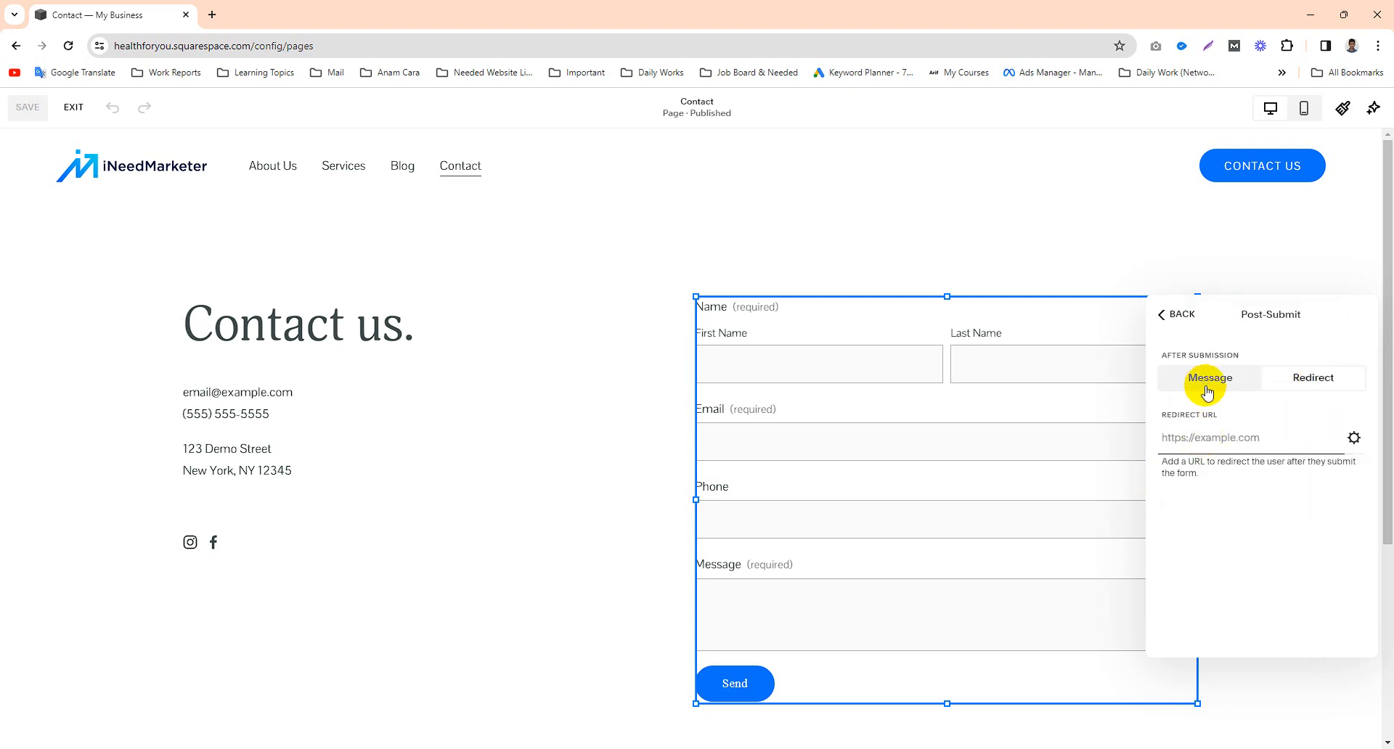
{"action": "left_click", "coordinate": [1207, 392]}
{"action": "scroll", "coordinate": [1235, 552], "scroll_direction": "down", "scroll_amount": 3}
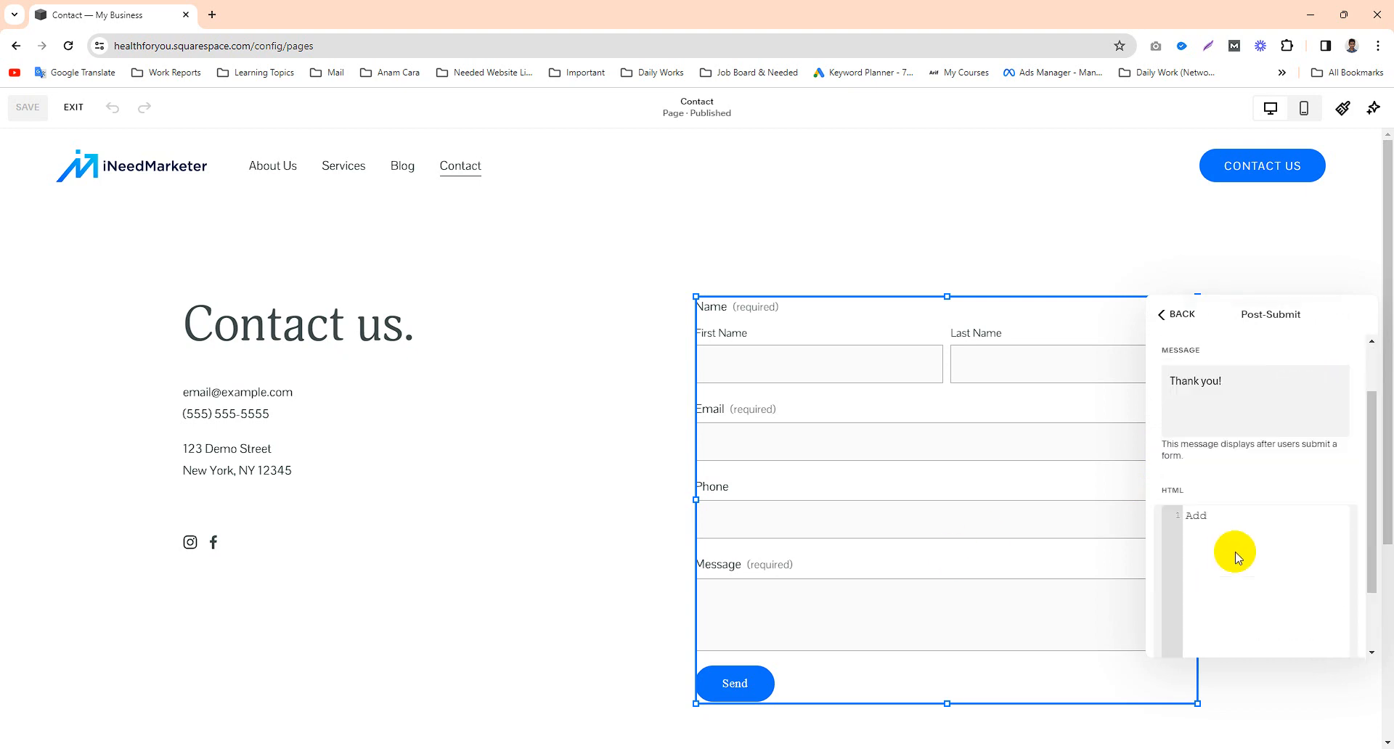
{"action": "left_click", "coordinate": [556, 501]}
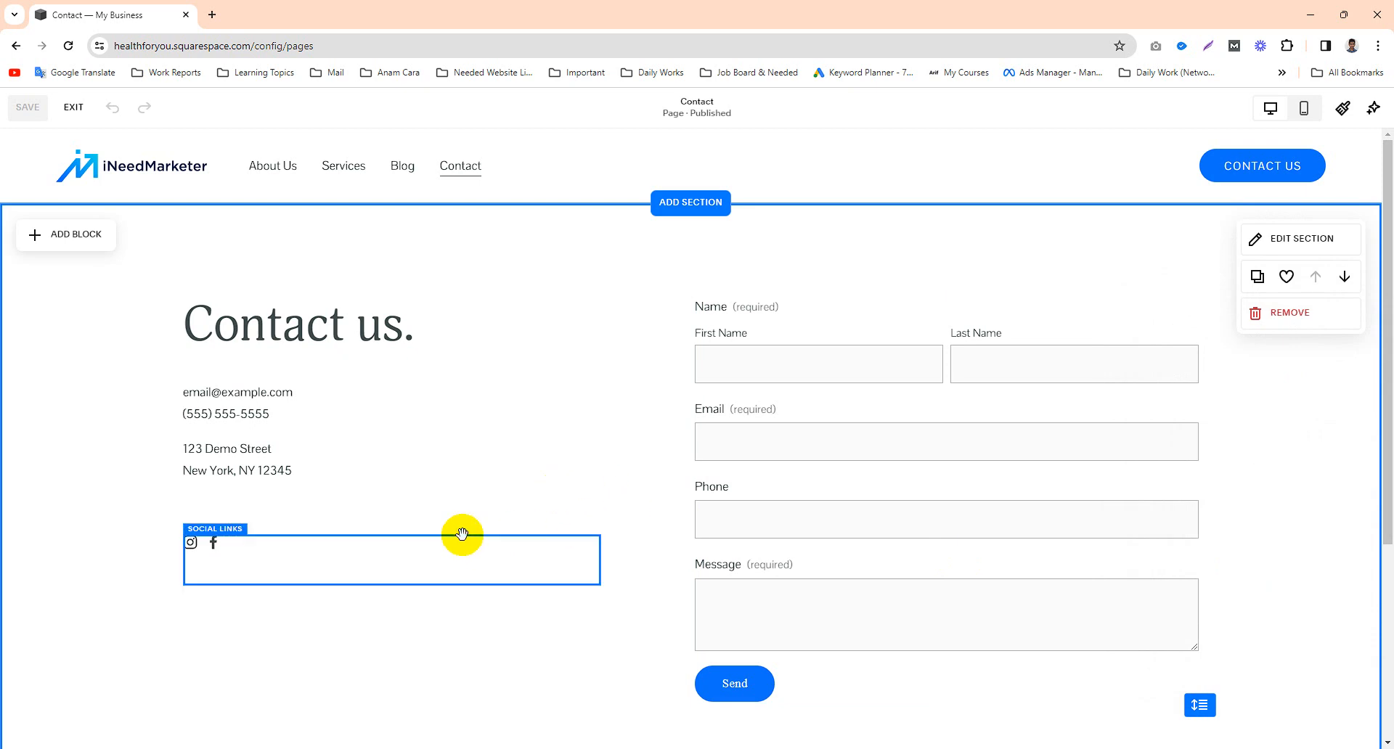
- Look over the edited Contact page and leave its editor to return to the site's page list
{"action": "scroll", "coordinate": [517, 536], "scroll_direction": "down", "scroll_amount": 4}
{"action": "scroll", "coordinate": [601, 498], "scroll_direction": "up", "scroll_amount": 4}
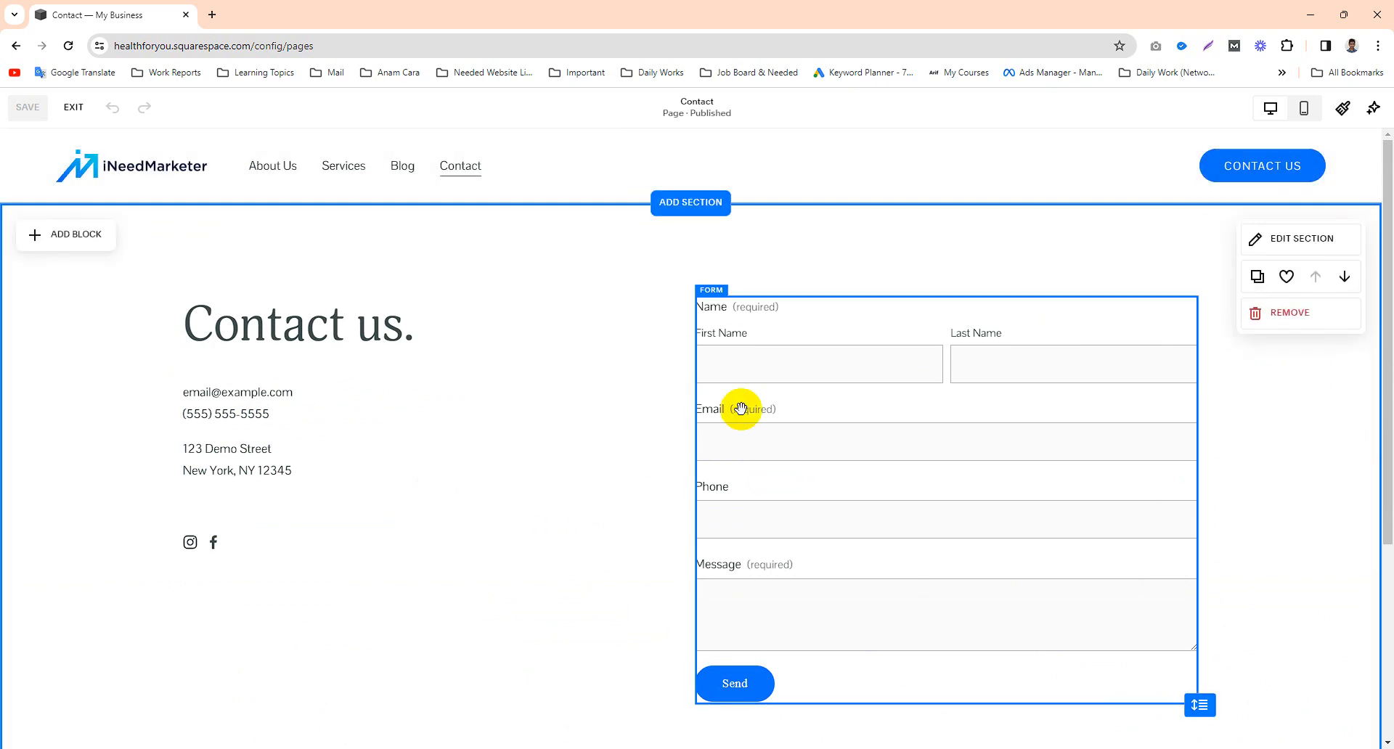
{"action": "left_click", "coordinate": [73, 107]}
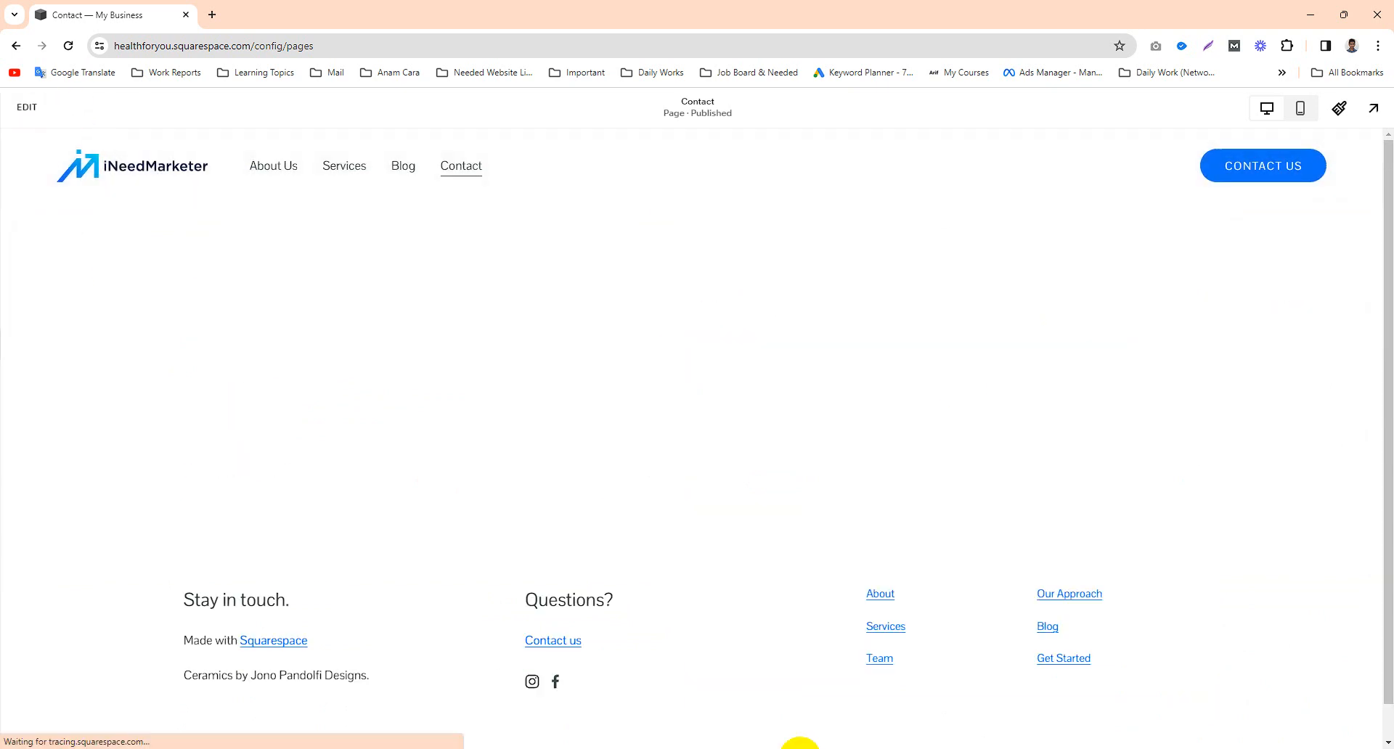
{"action": "mouse_move", "coordinate": [788, 705]}
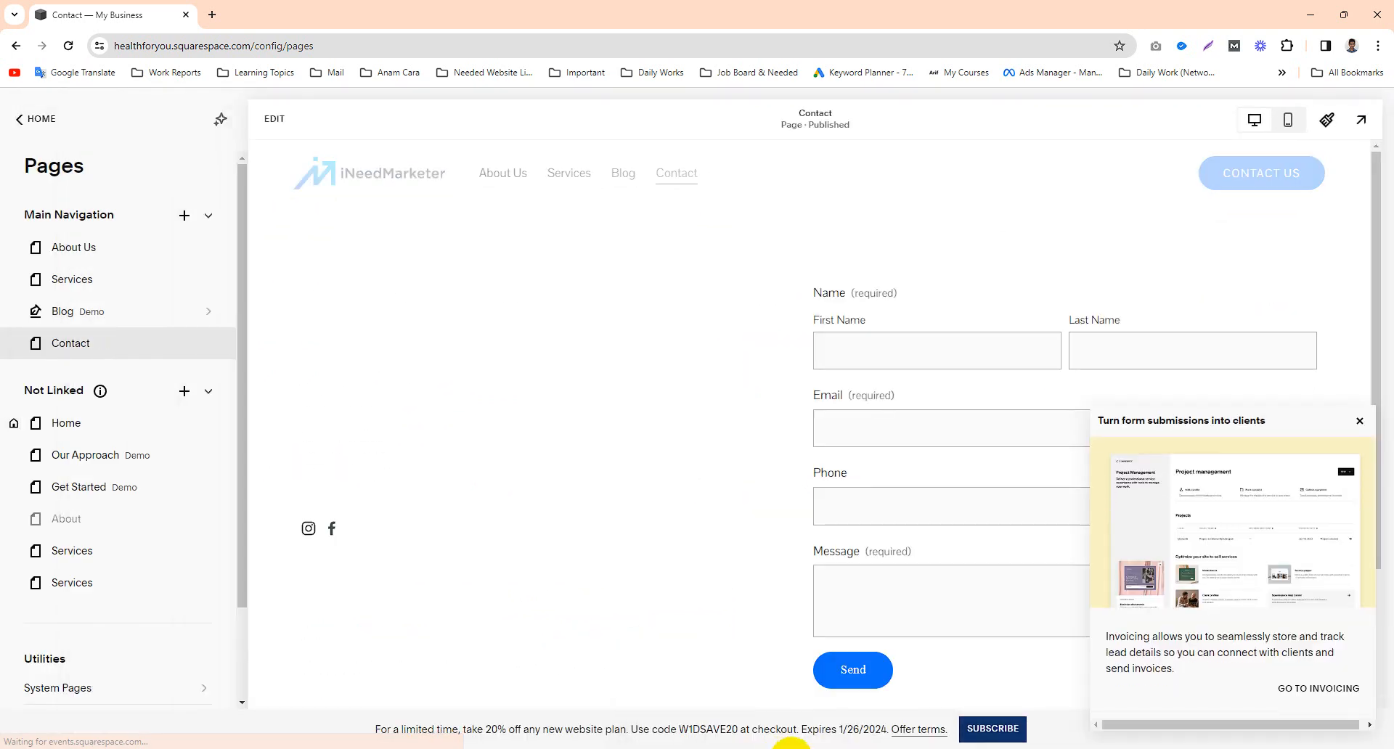